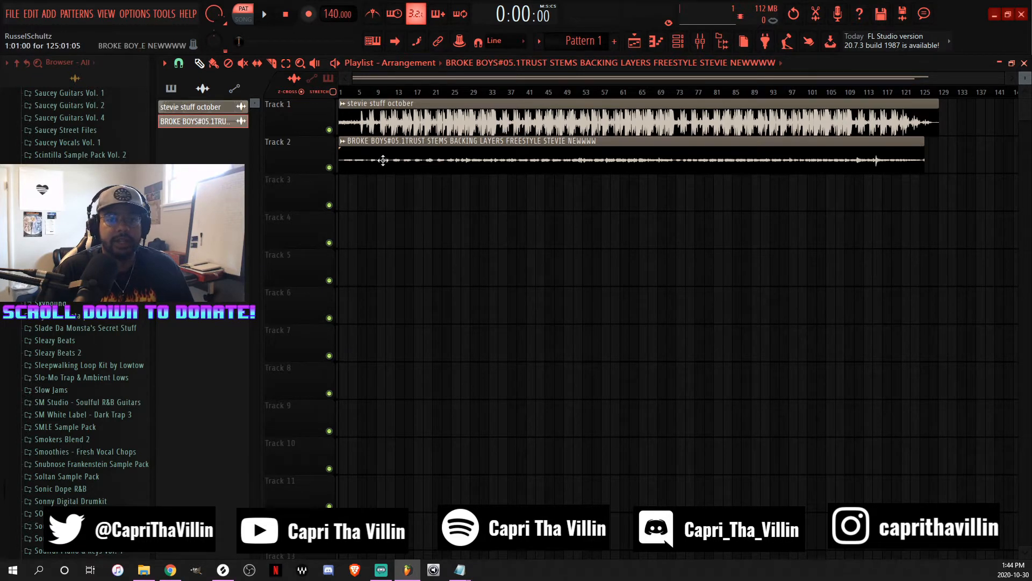
mouse_move(379, 149)
mouse_down()
mouse_move(421, 150)
mouse_move(377, 150)
mouse_up()
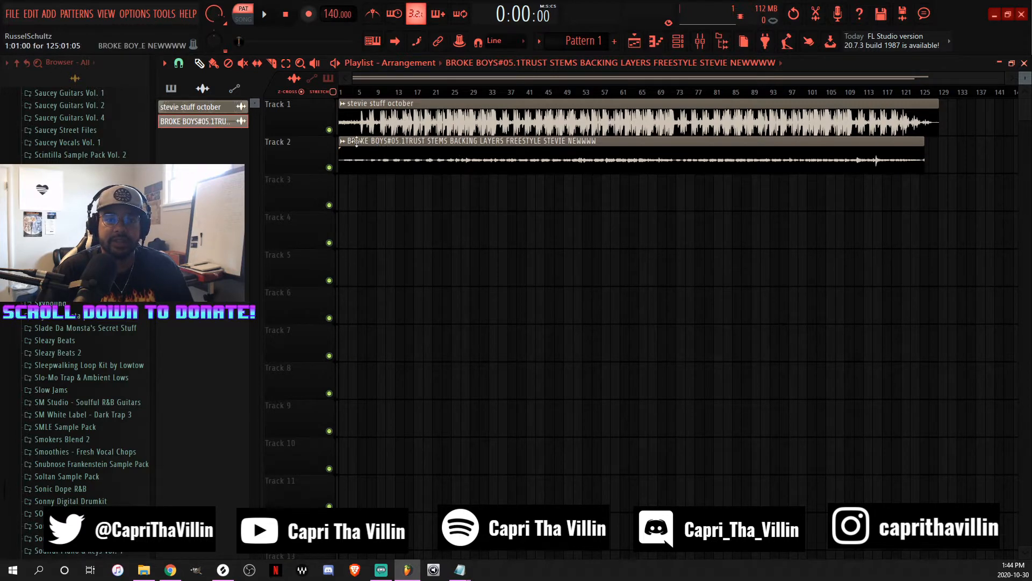
scroll(466, 76, up, 5)
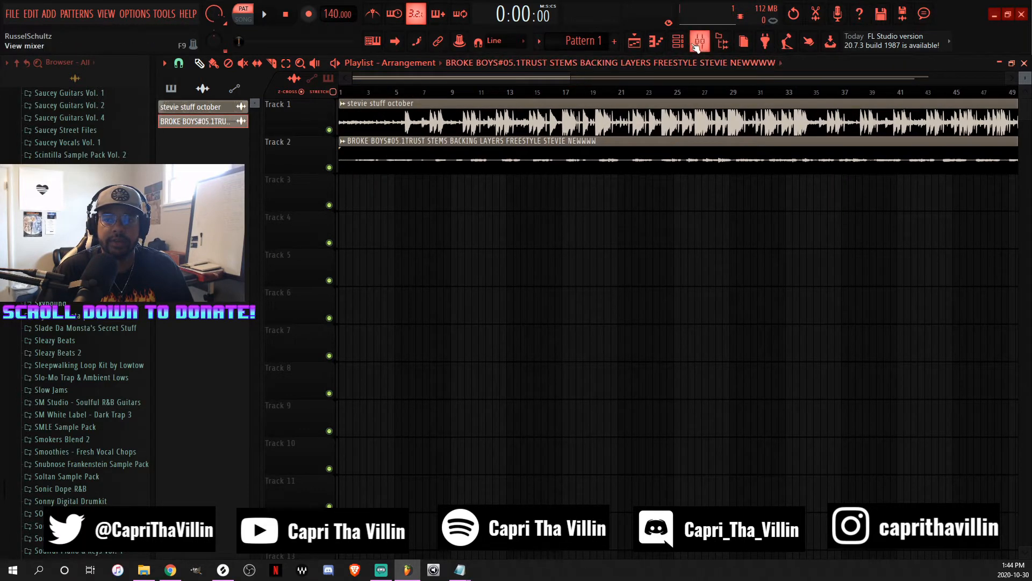
click(678, 41)
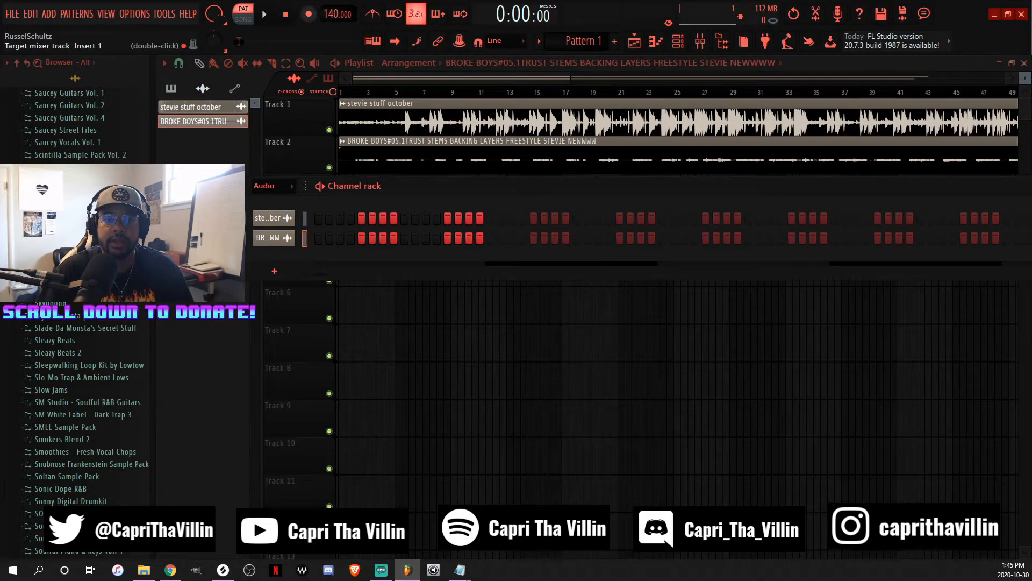
Rename the BROKE BOYS backing-layers audio clip as "vocals".
right_click(203, 121)
click(262, 168)
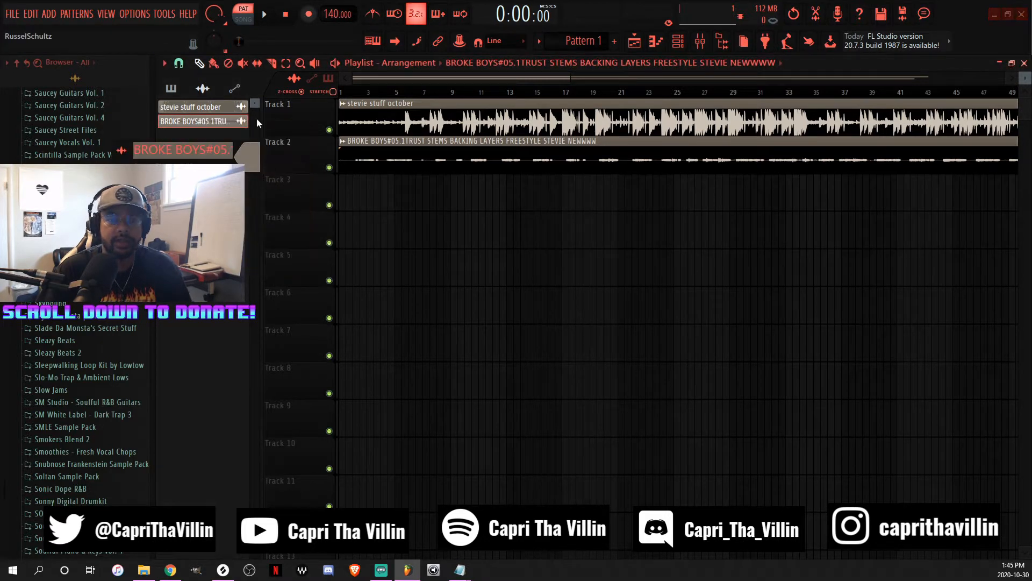
text(vocals)
key(Return)
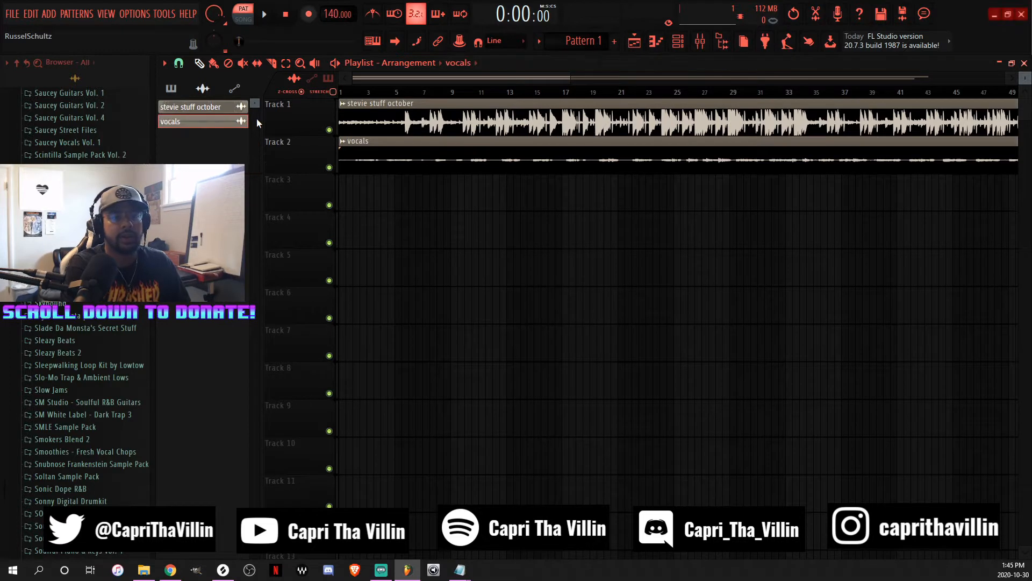
Rename the "stevie stuff october" audio clip as "beat".
click(203, 107)
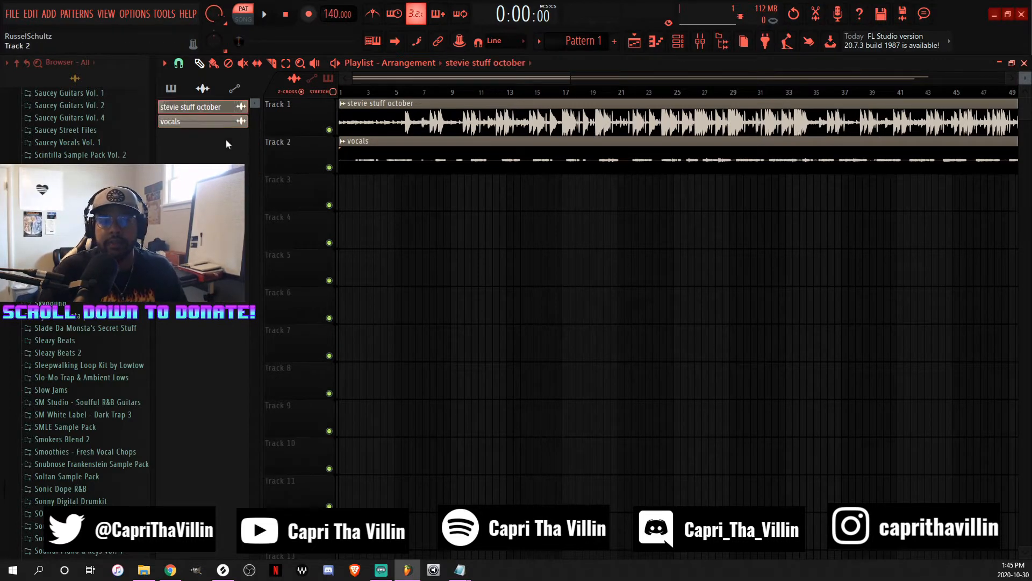
right_click(208, 114)
click(237, 153)
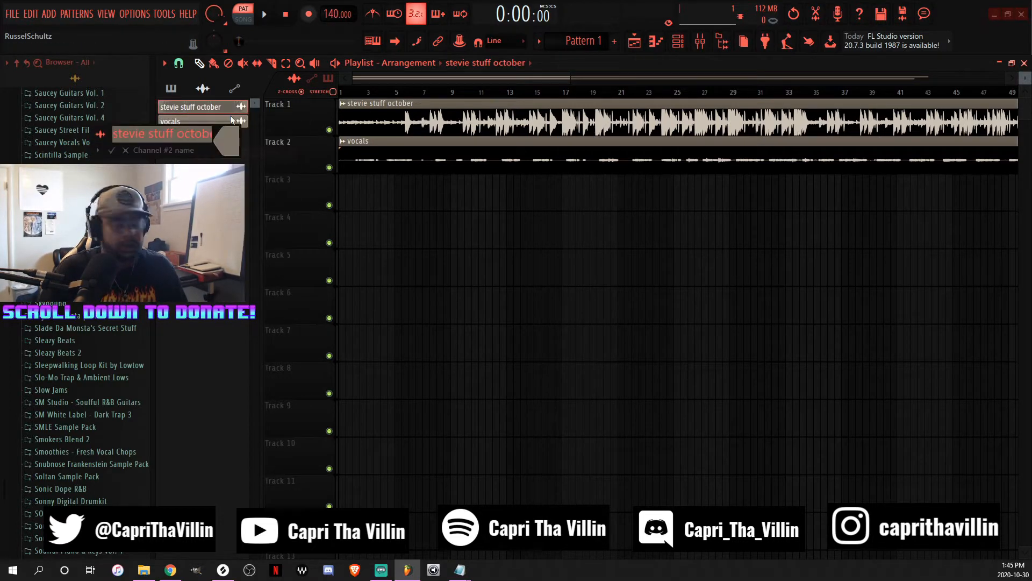
text(beat)
key(Return)
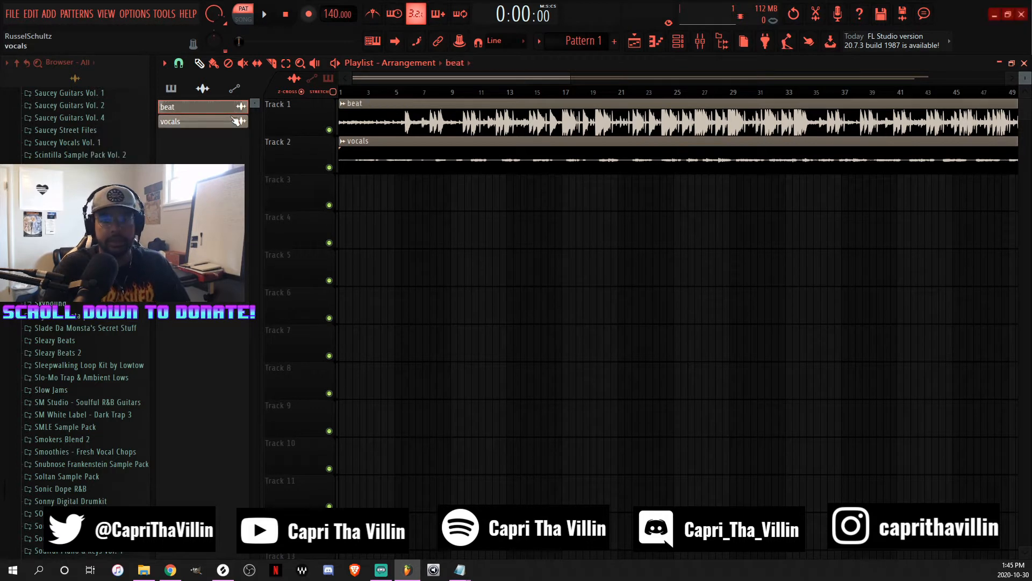
Change the color of the vocals audio clip to orange.
right_click(208, 122)
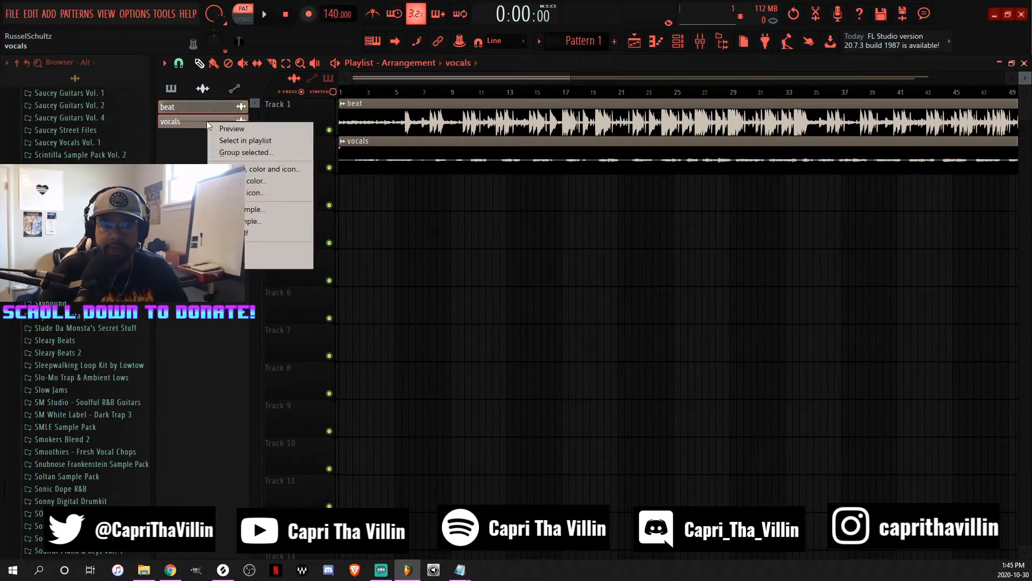
click(268, 183)
click(377, 251)
click(409, 245)
click(294, 195)
click(281, 195)
click(449, 472)
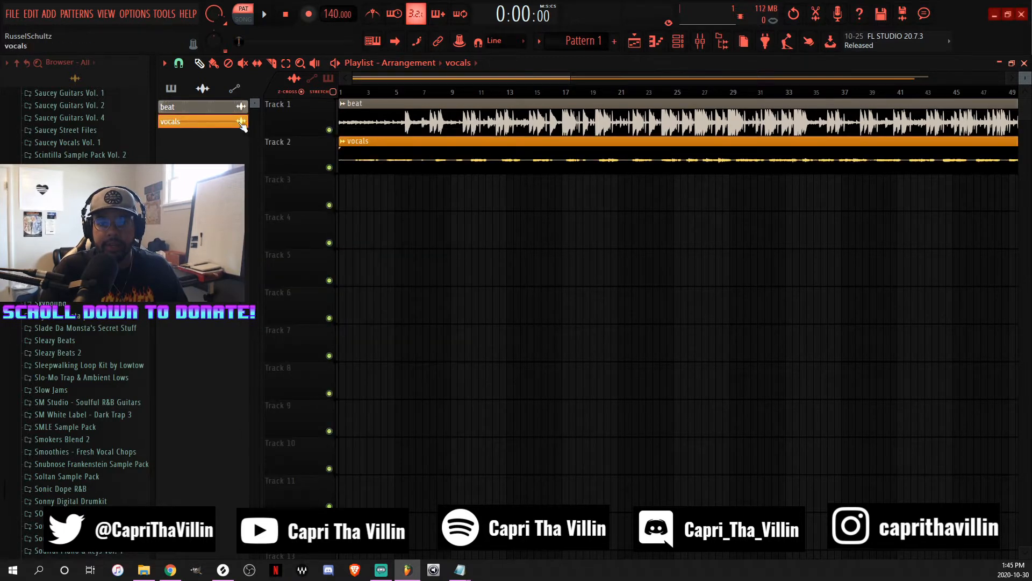
Change the color of the beat audio clip to deep pink (#E60073).
right_click(195, 105)
click(268, 168)
click(381, 186)
click(398, 177)
click(411, 181)
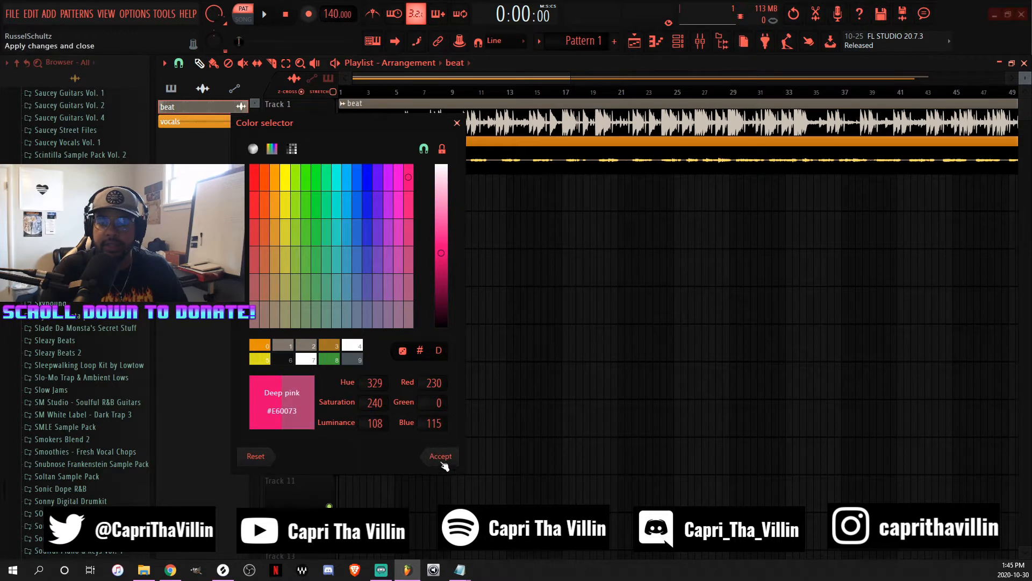
click(440, 455)
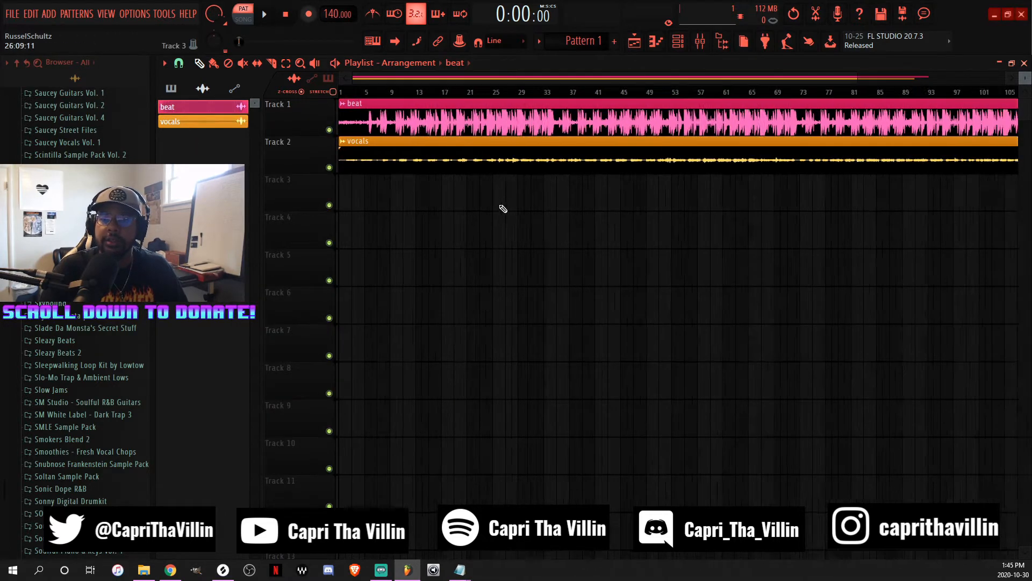
Route the selected beat channel to mixer track Insert 1.
scroll(490, 208, down, 3)
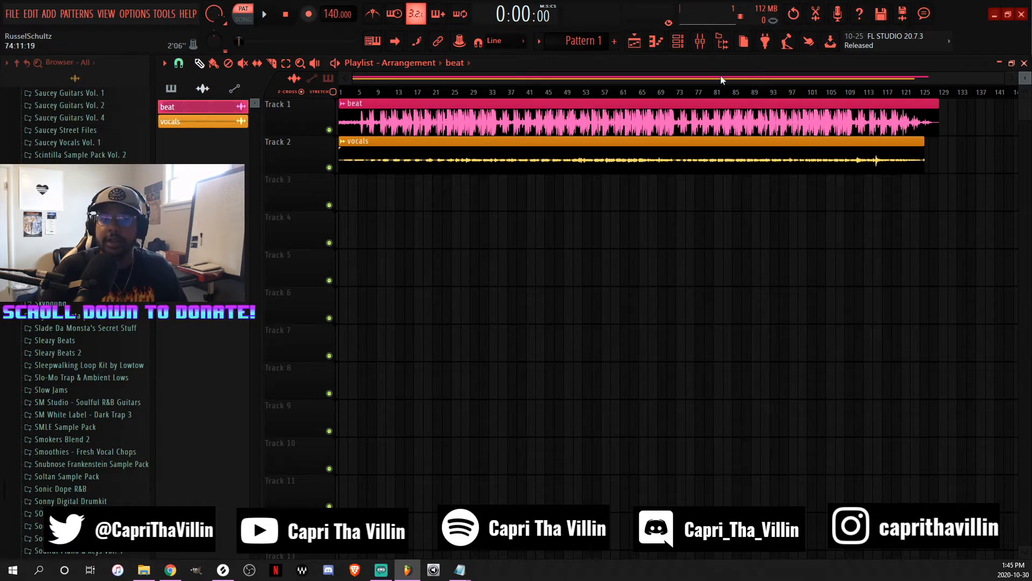
click(679, 43)
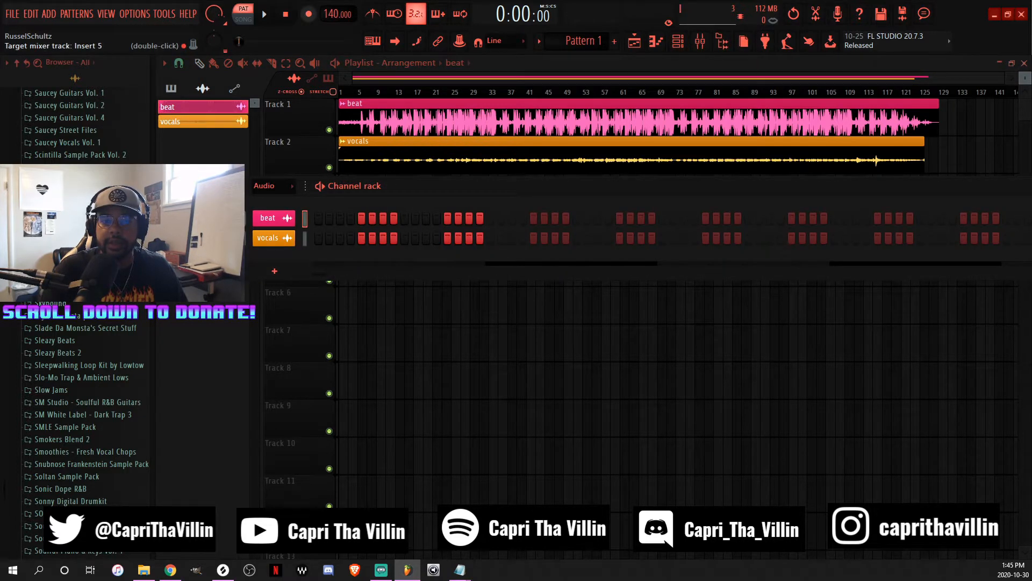
click(700, 41)
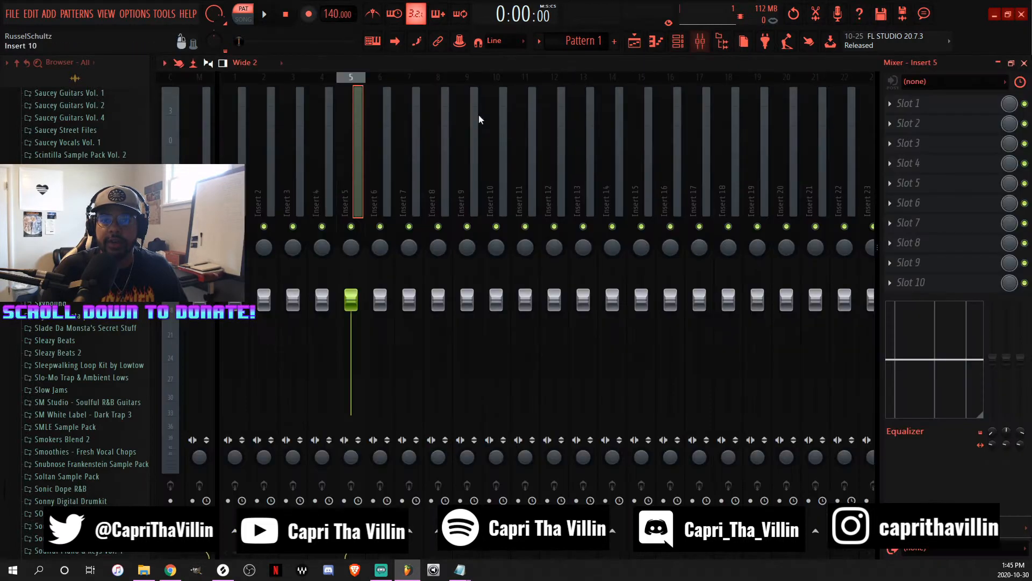
right_click(346, 136)
mouse_move(446, 144)
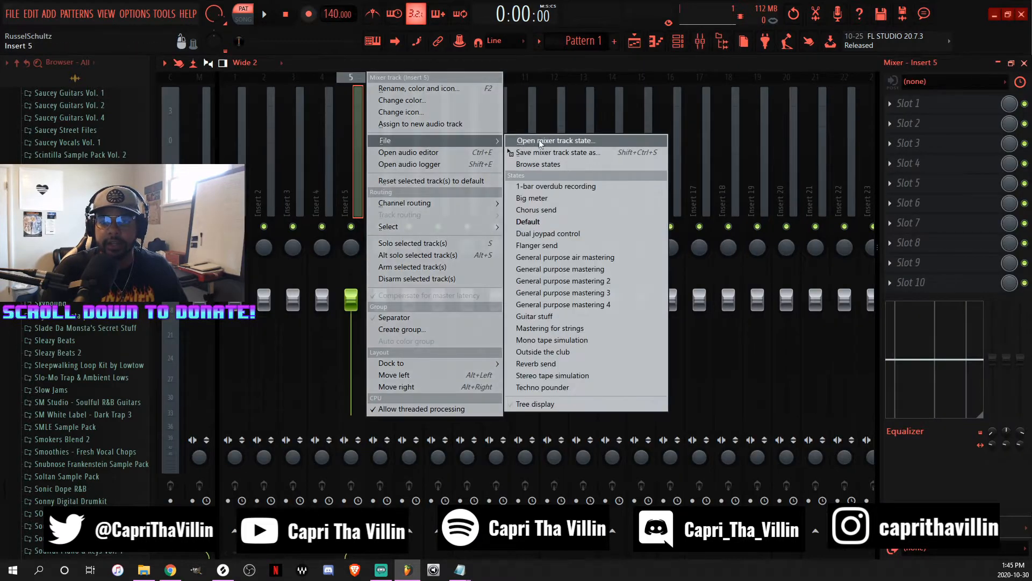
click(227, 131)
click(689, 44)
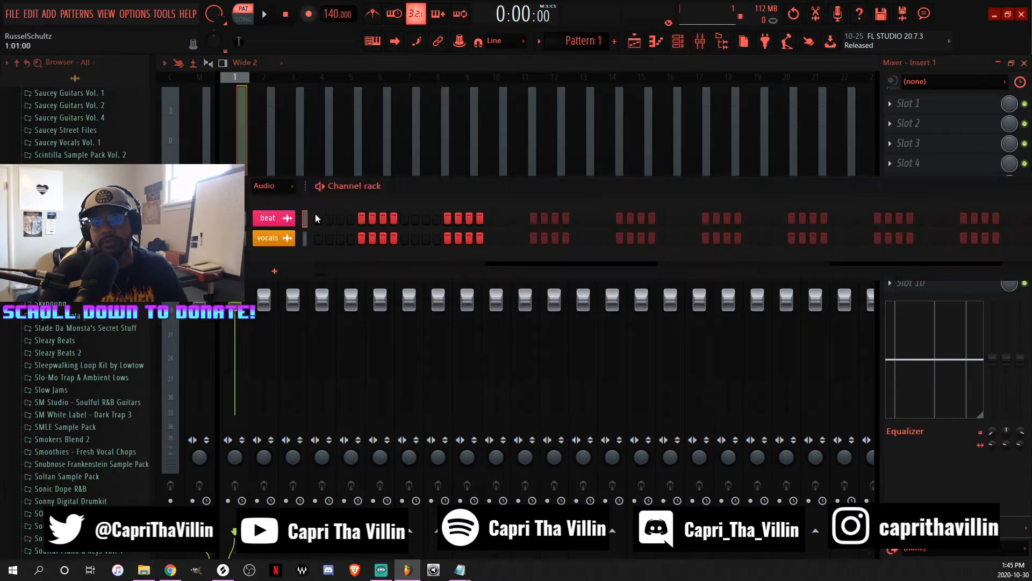
right_click(248, 76)
mouse_move(333, 202)
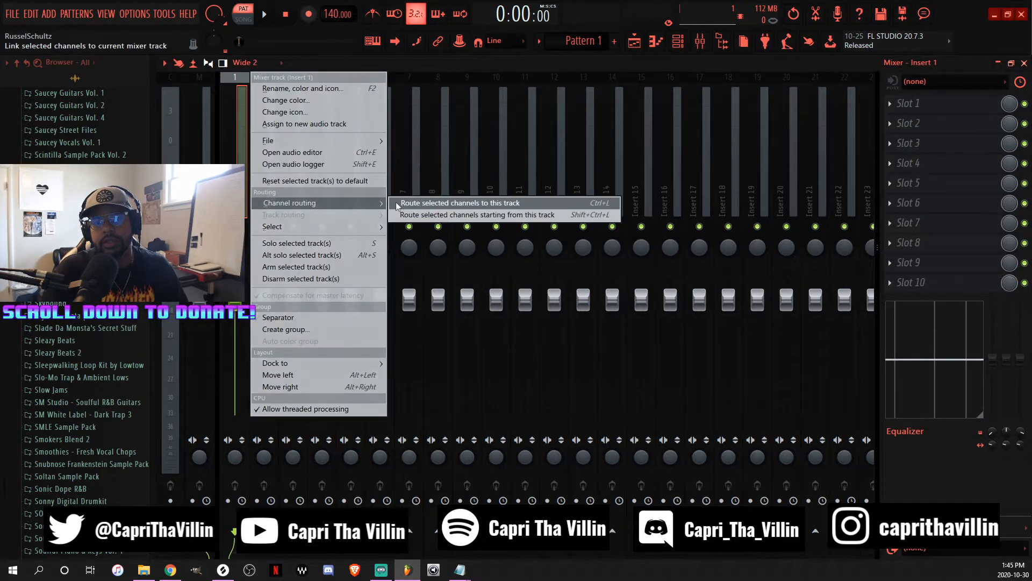
click(484, 203)
click(329, 142)
click(349, 131)
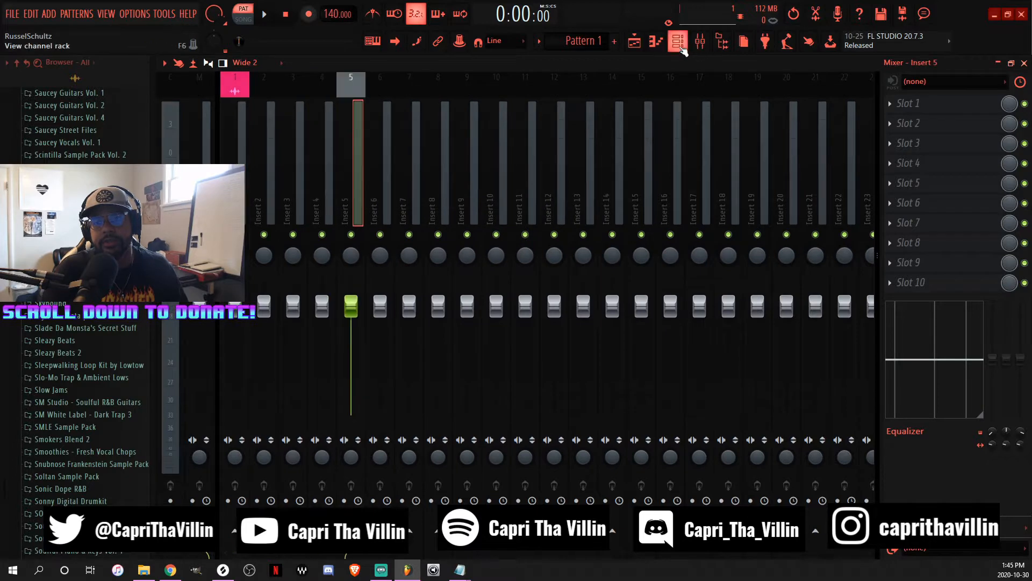
key(F6)
right_click(359, 78)
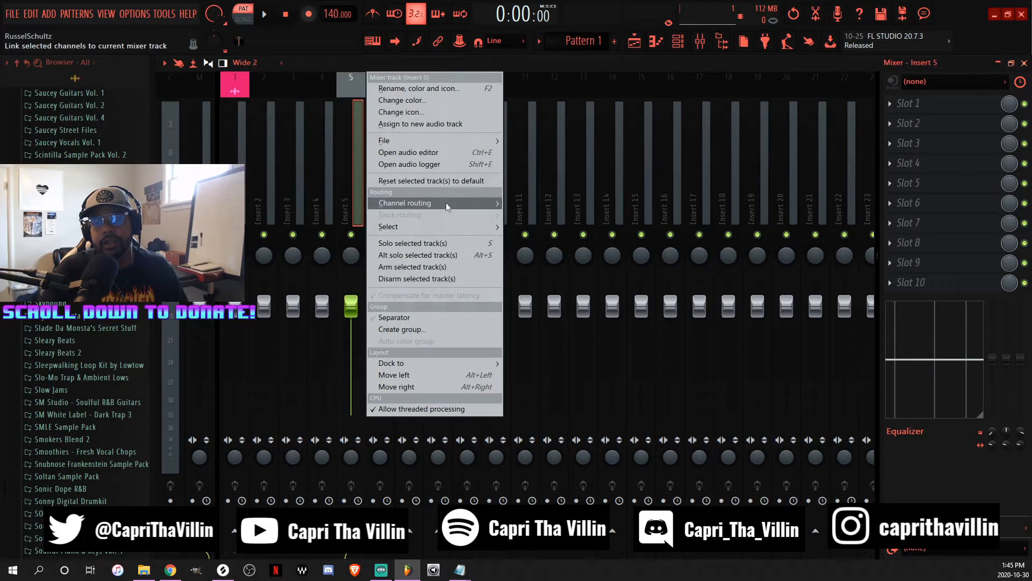
mouse_move(430, 203)
click(375, 174)
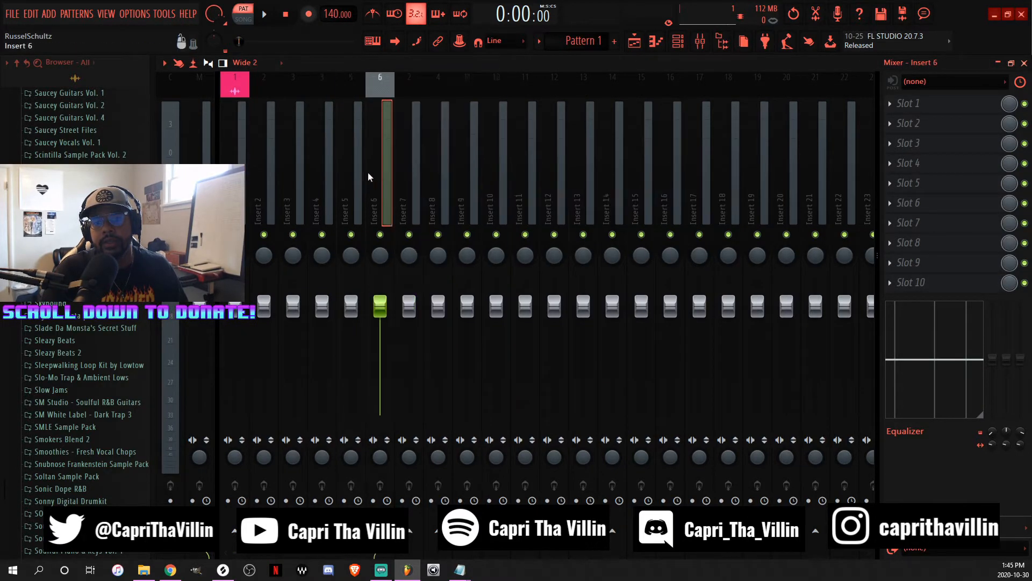
click(234, 188)
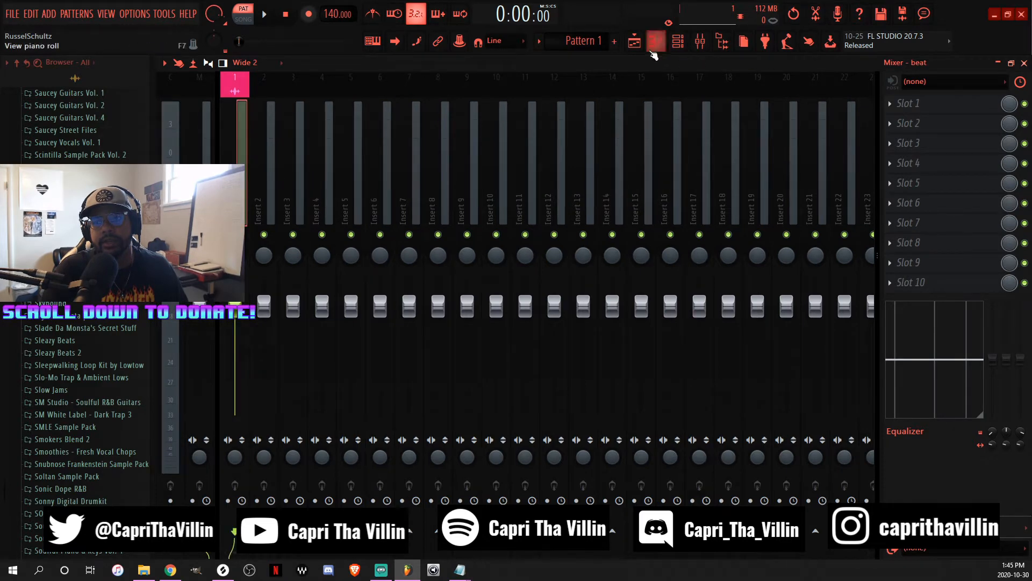
Mute the vocals track in the playlist and switch playback to song mode.
click(635, 41)
click(330, 167)
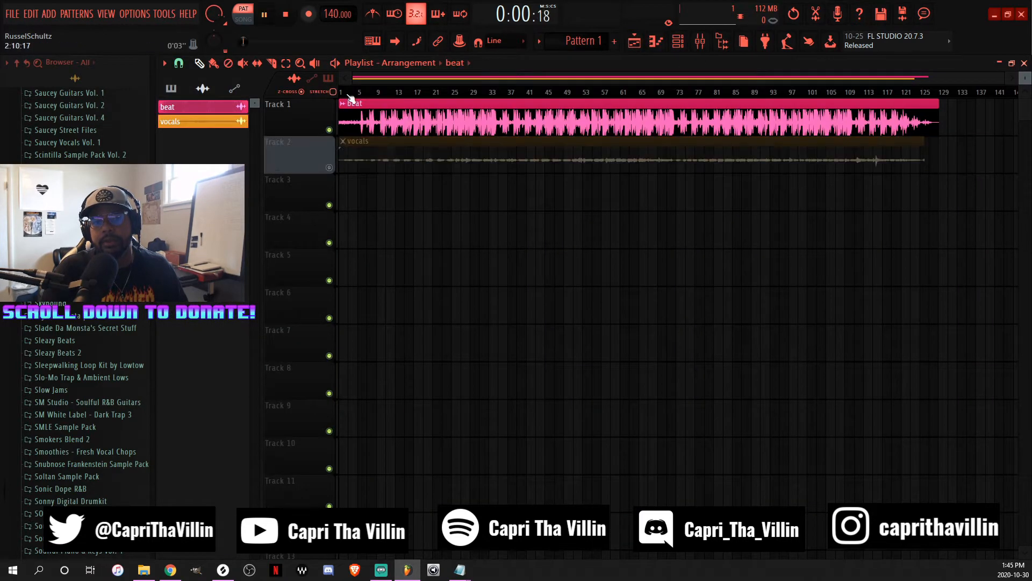
click(245, 20)
Play the arrangement with only the beat audible to listen to it, and stop playback.
key(space)
scroll(362, 96, up, 5)
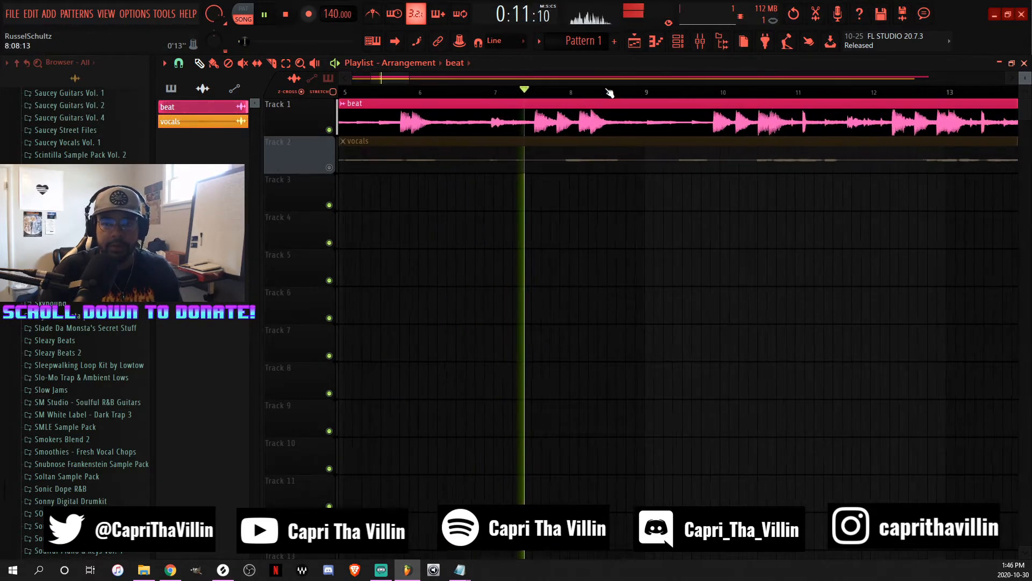
scroll(606, 94, down, 4)
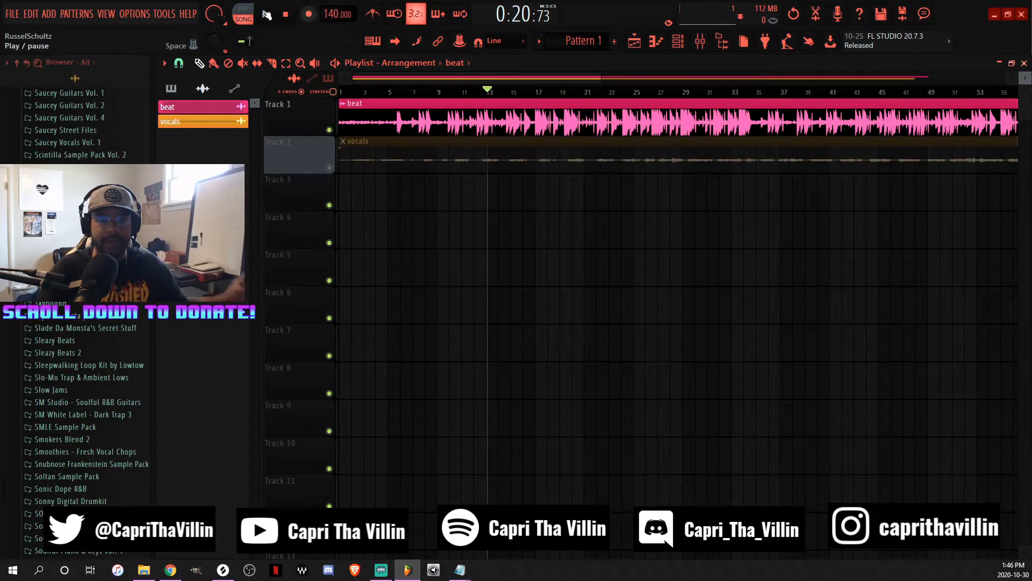
click(266, 14)
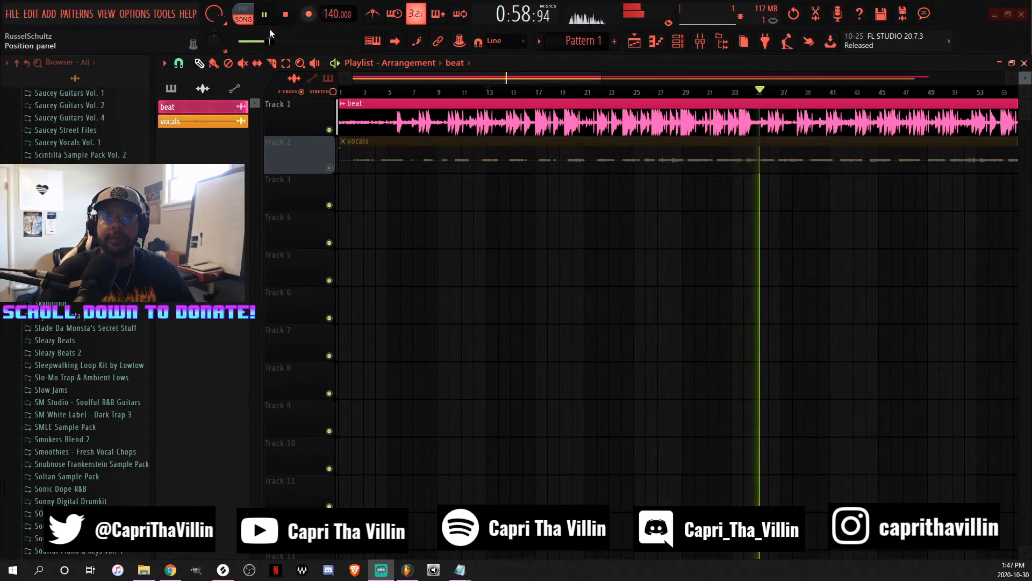
key(space)
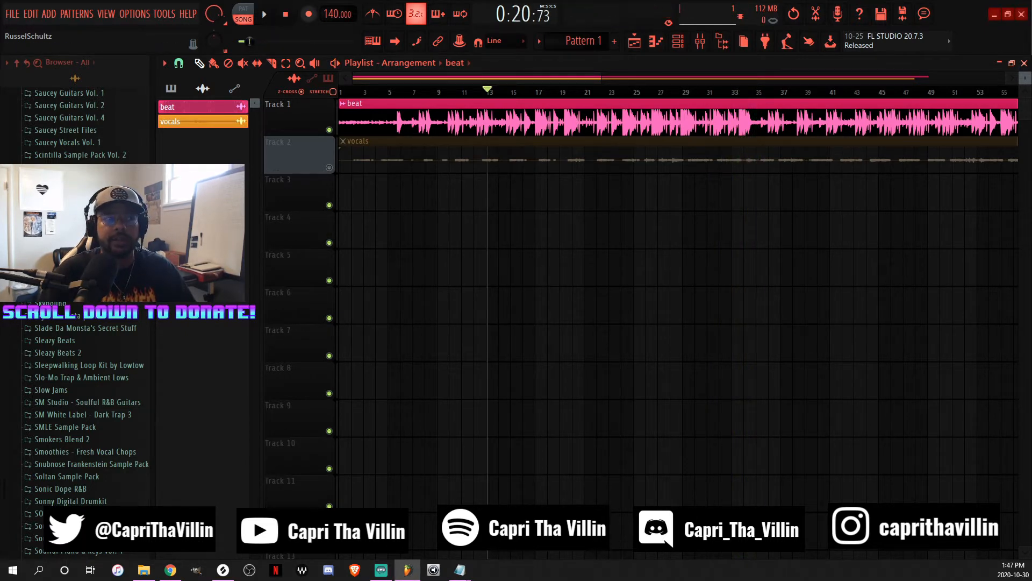
Add Fruity Parametric EQ 2 to the first effect slot of the beat's mixer track.
click(700, 41)
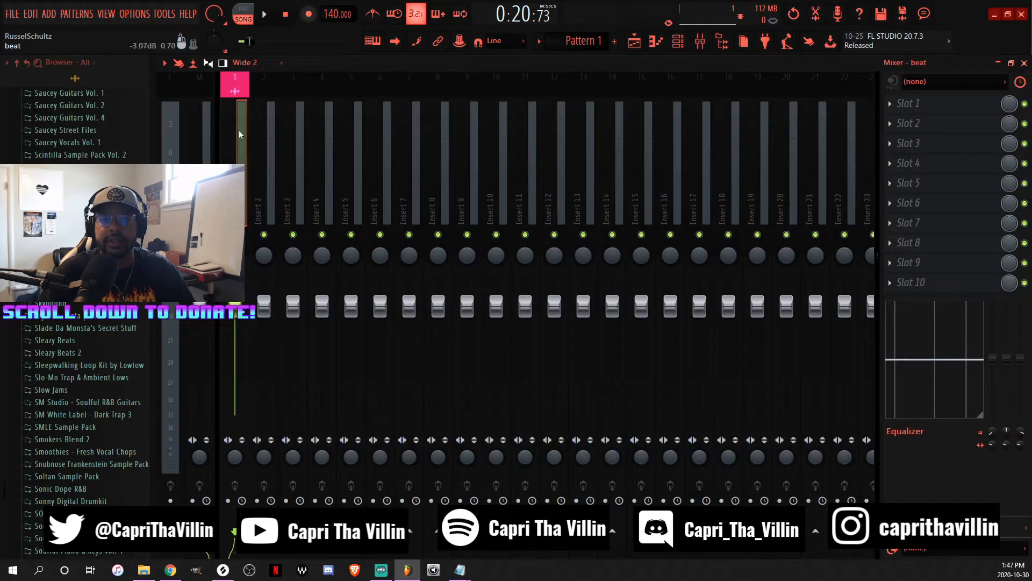
click(904, 142)
click(733, 339)
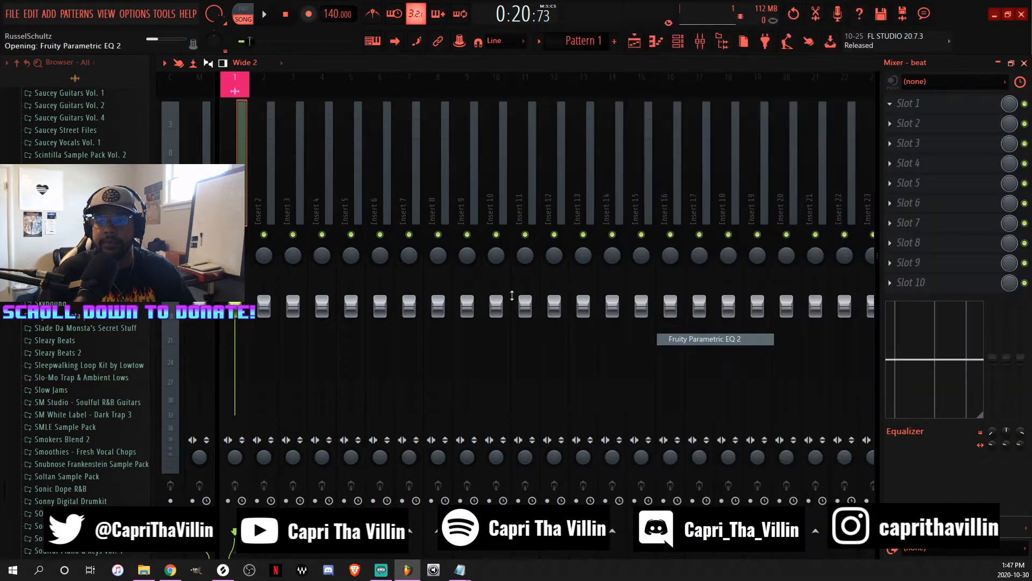
drag(461, 183, 532, 148)
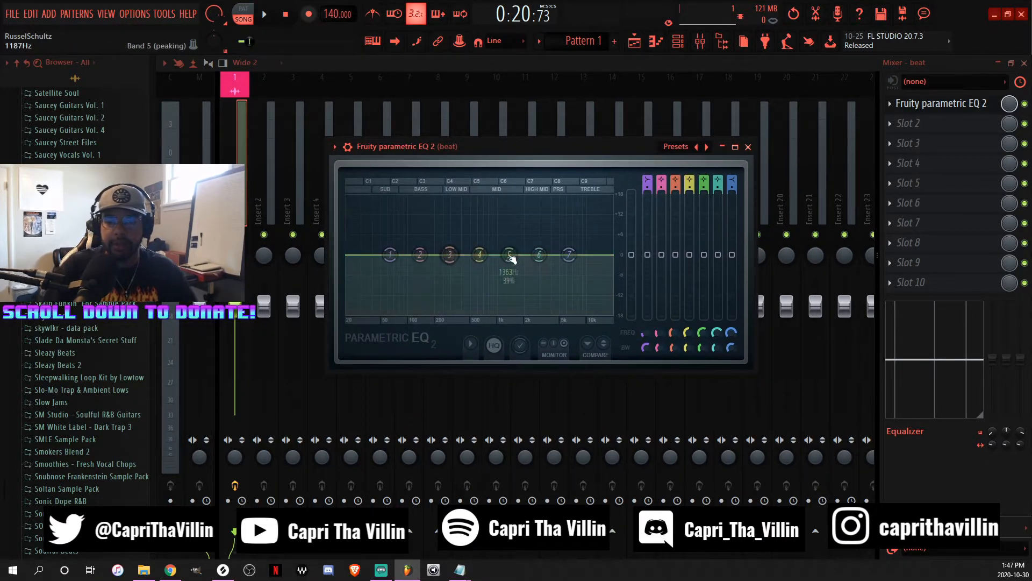
Load the Capri Hip Pop Vocal Preset from the desktop's Capri Vocal Presets folder onto mixer track Insert 5.
drag(273, 139, 355, 148)
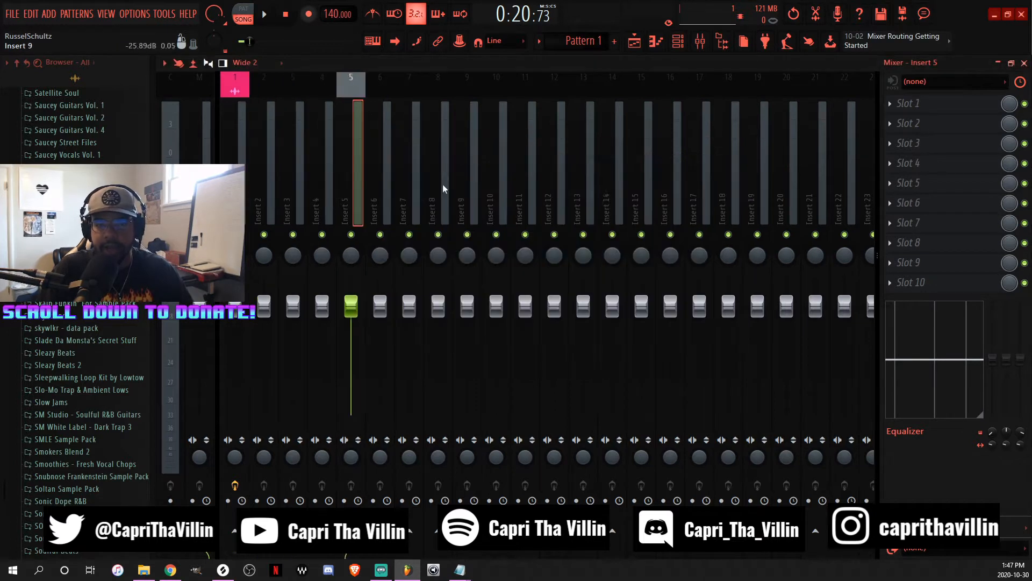
right_click(356, 154)
mouse_move(410, 145)
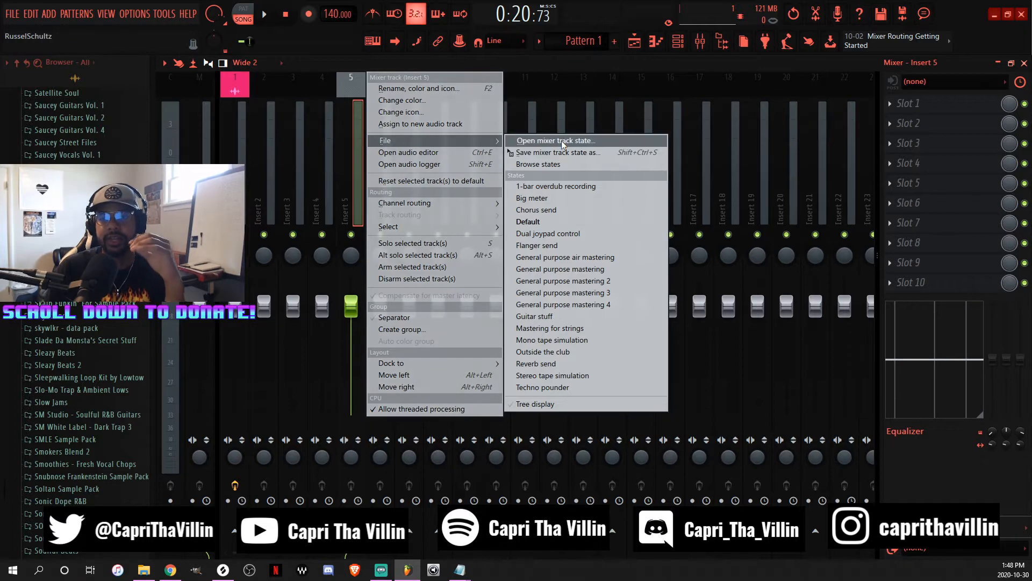
click(535, 141)
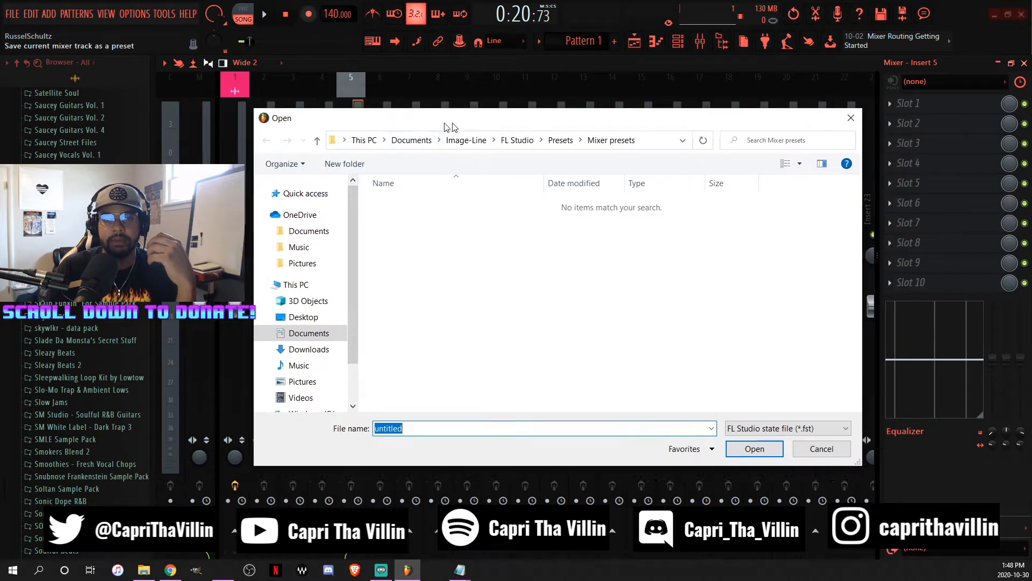
drag(432, 214, 433, 178)
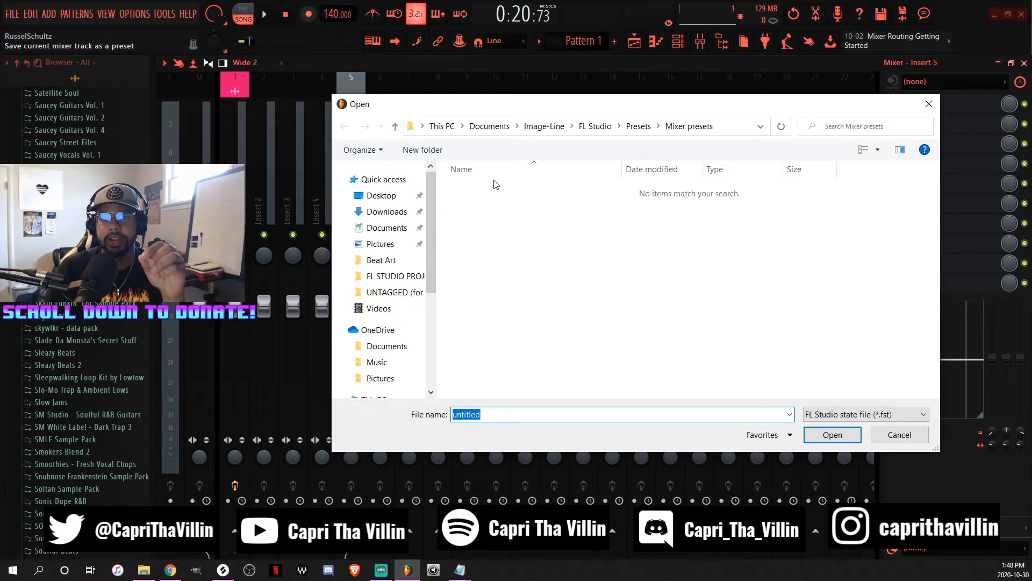
click(388, 197)
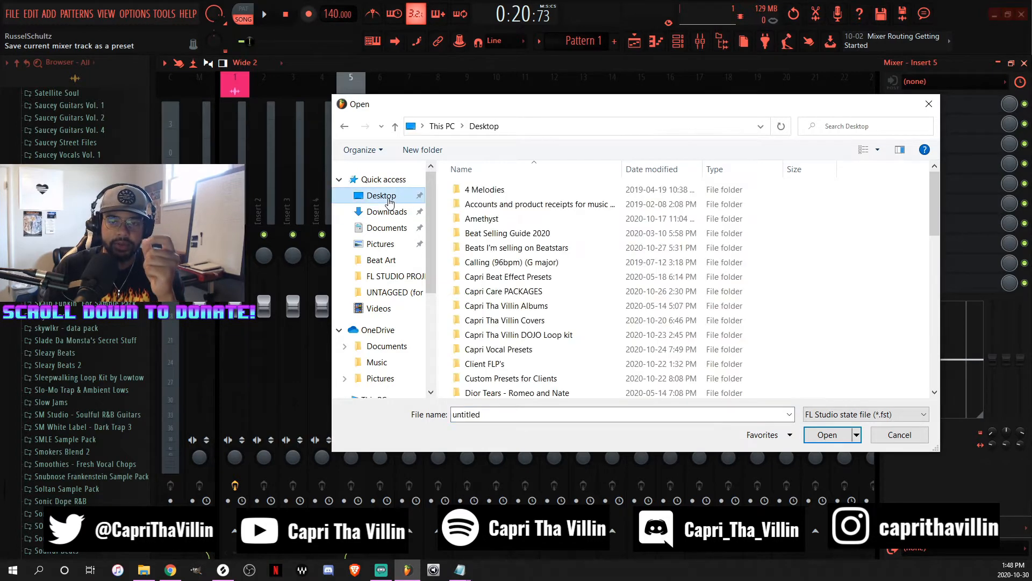
double_click(550, 347)
drag(649, 106, 0, 154)
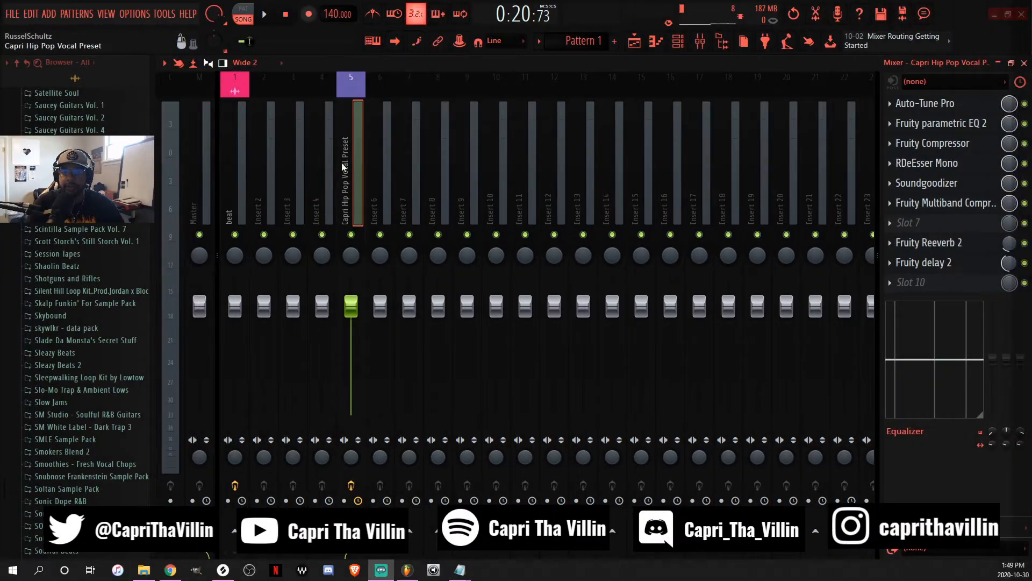
click(368, 205)
click(352, 157)
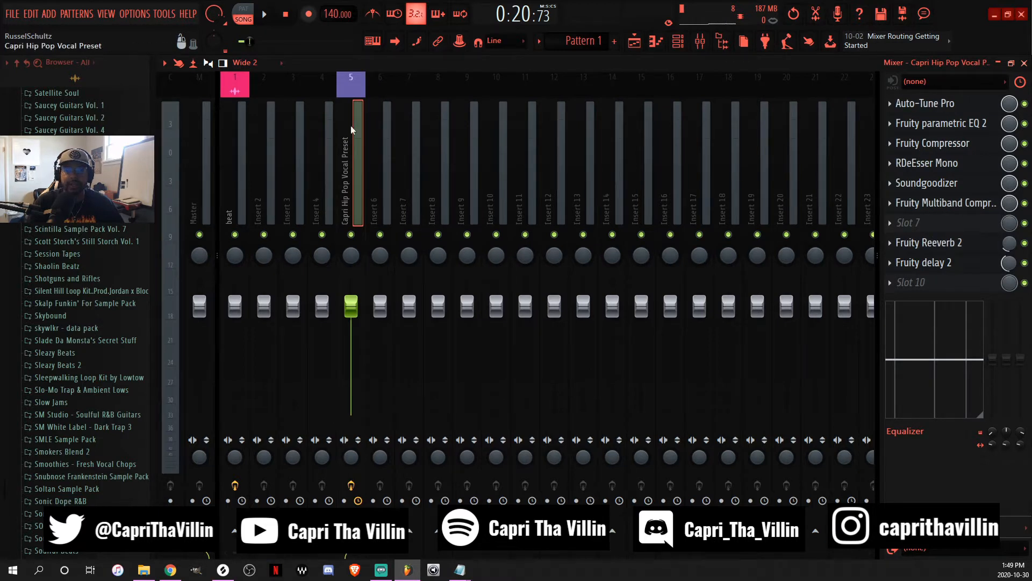
click(235, 161)
click(350, 153)
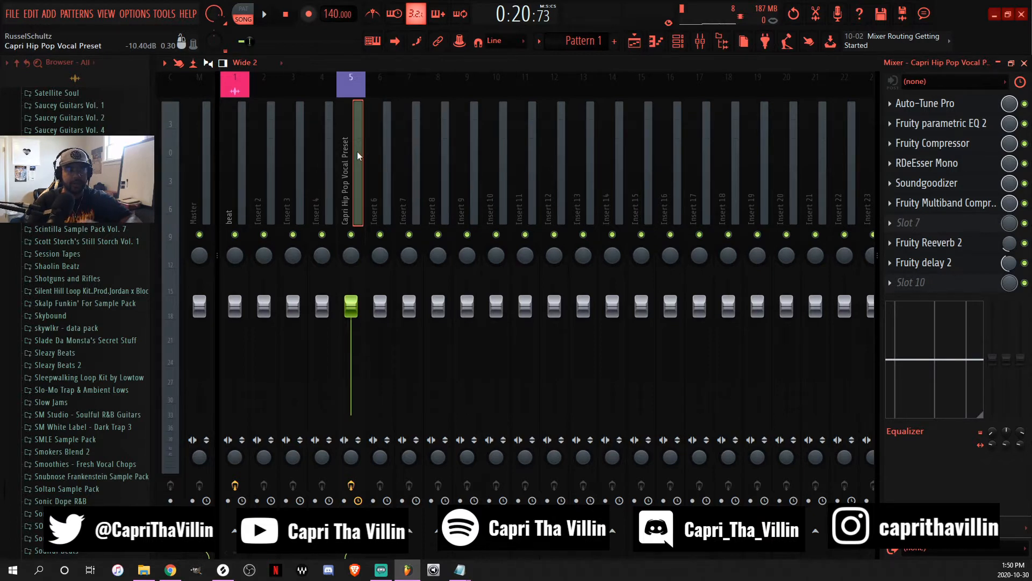
Mute the beat track and unmute the vocals track in the playlist, and return to the mixer.
click(635, 42)
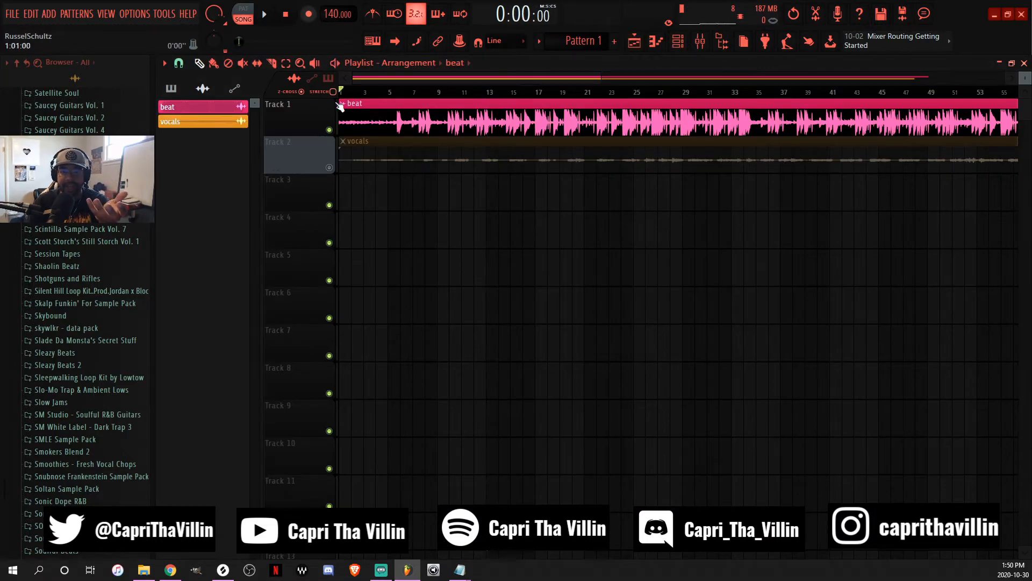
click(329, 130)
click(329, 167)
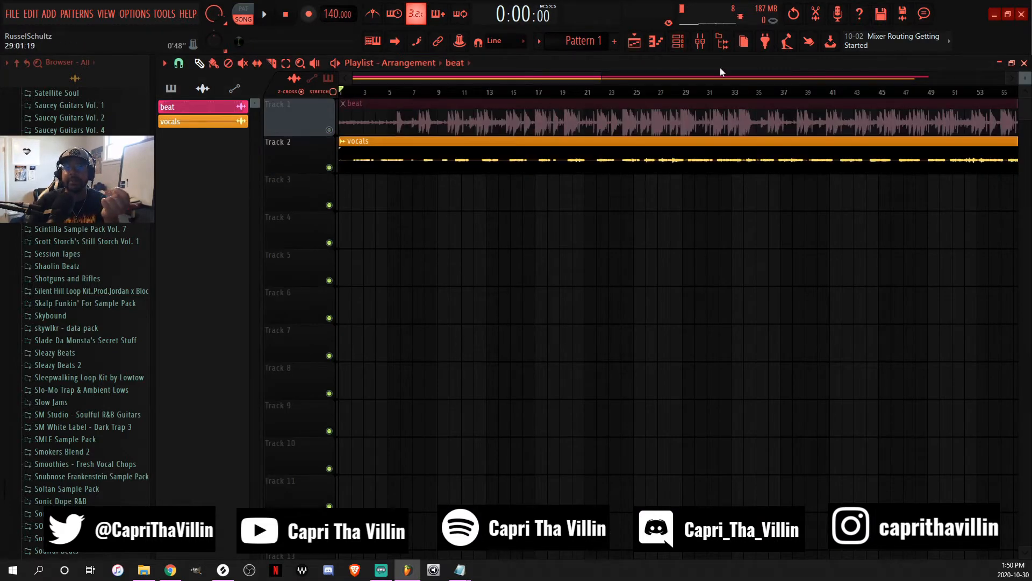
click(700, 42)
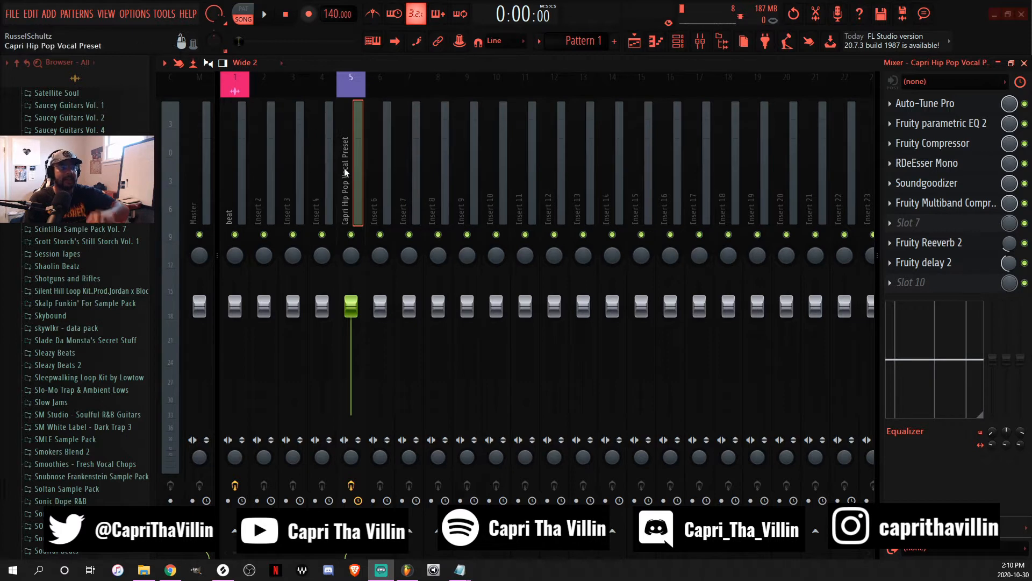
Open Fruity Parametric EQ 2 on the vocal preset track and enlarge it to examine its curve.
click(968, 106)
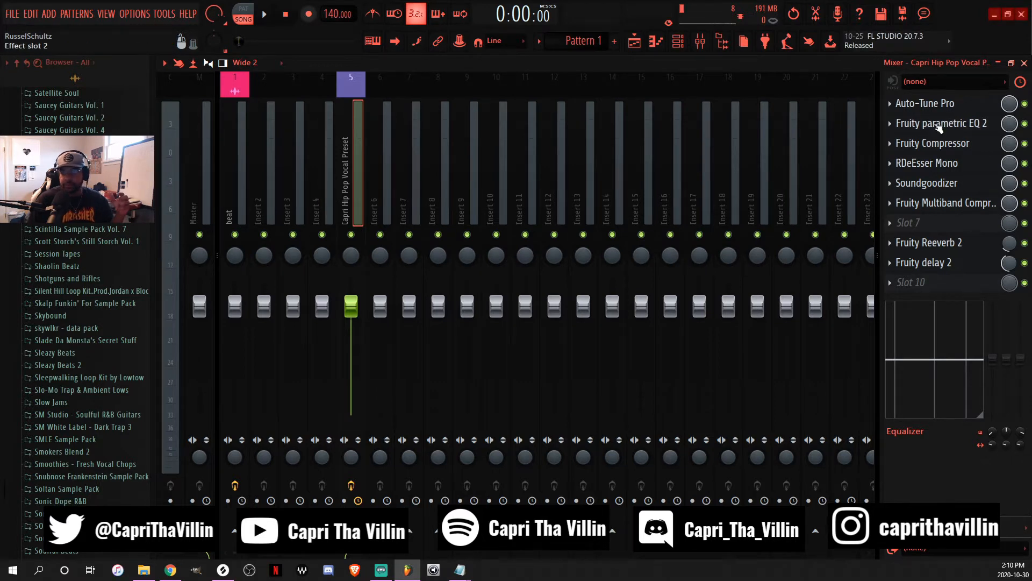
click(947, 124)
drag(531, 140, 587, 80)
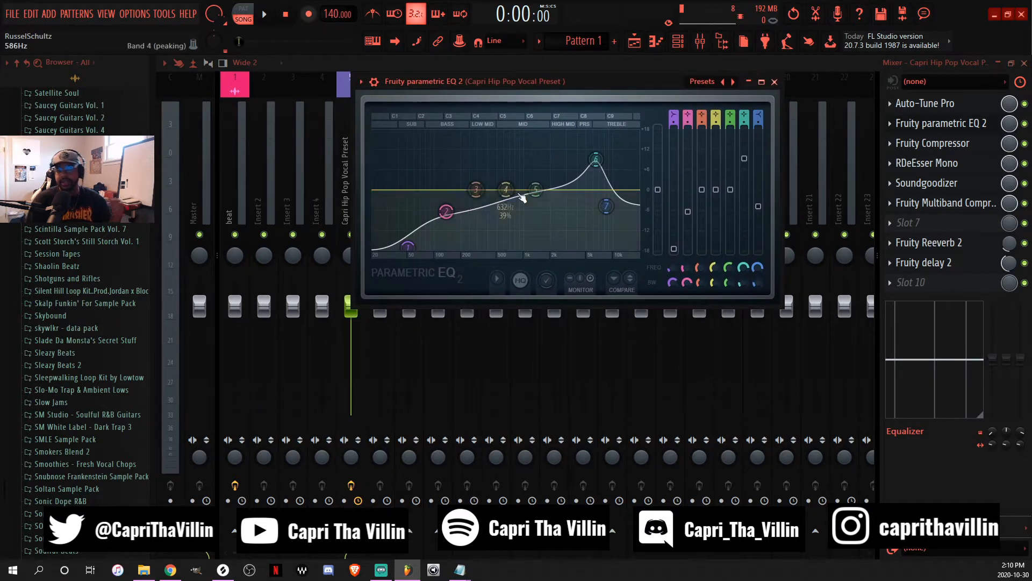
click(761, 81)
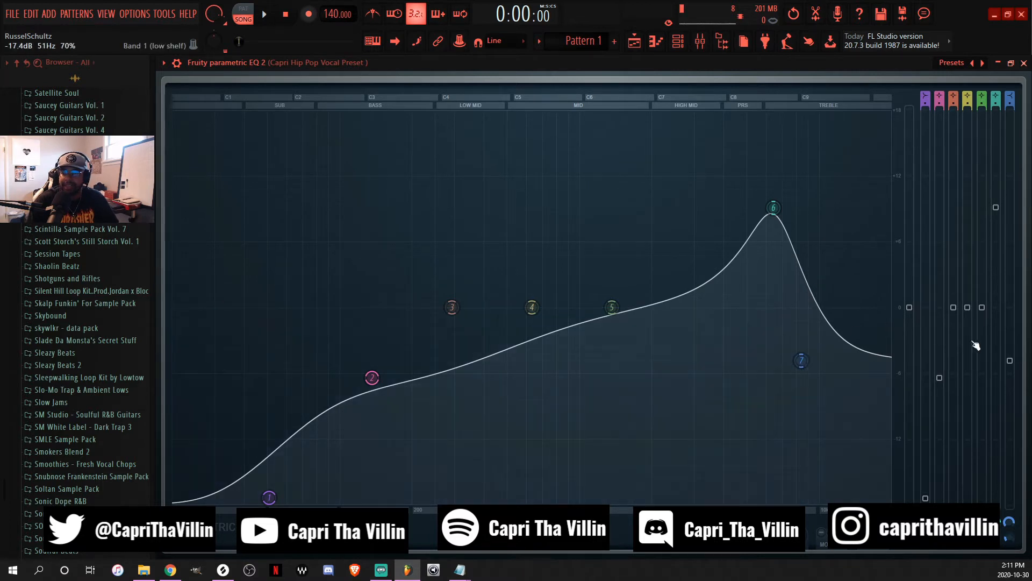
Try raising band 6 of the vocal EQ to 10.7 dB, undo the change, and restore the plugin window's size.
mouse_move(801, 384)
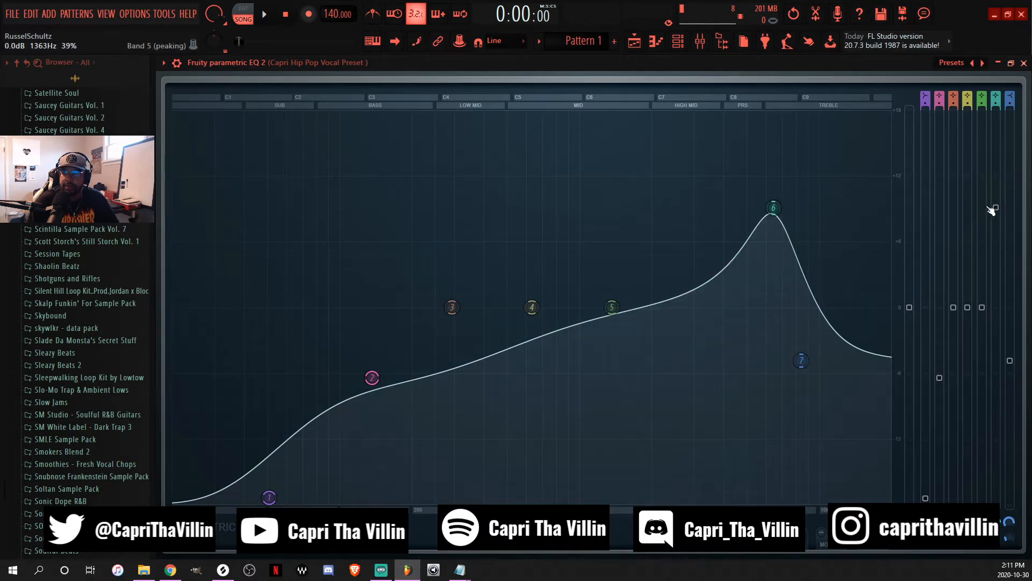
mouse_move(997, 209)
mouse_down()
mouse_move(996, 340)
mouse_move(996, 189)
mouse_up()
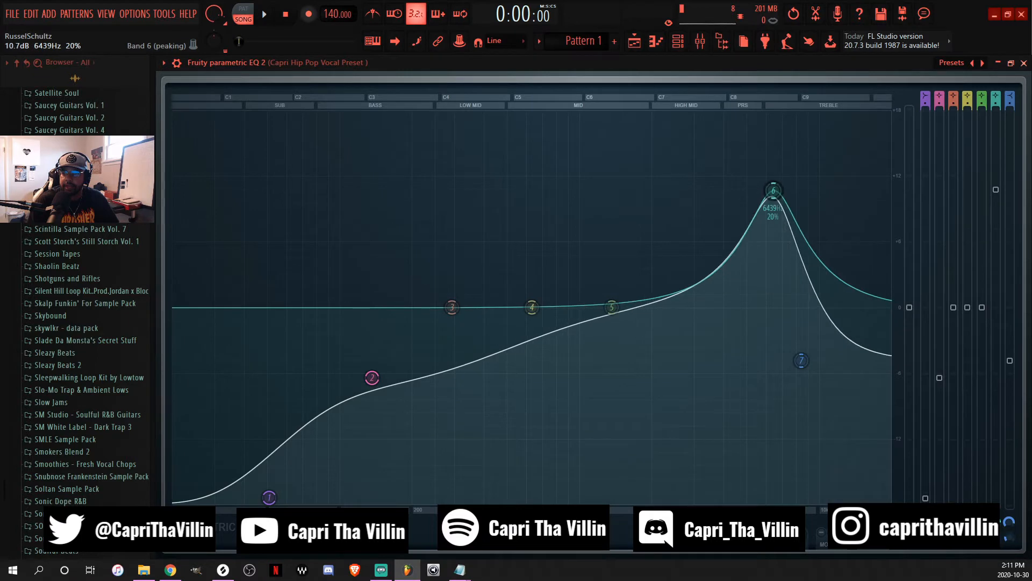
key(ctrl+z)
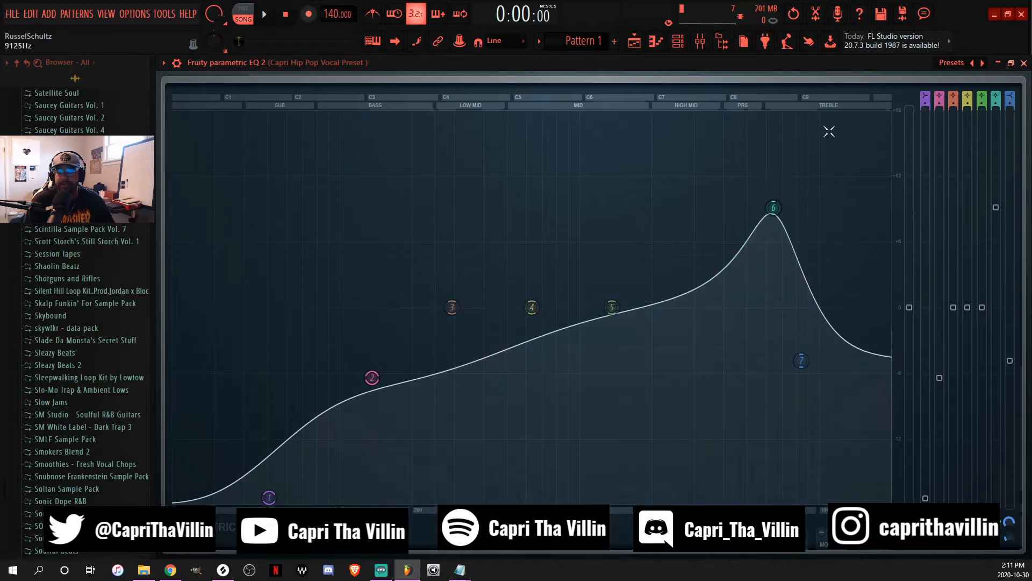
click(1010, 62)
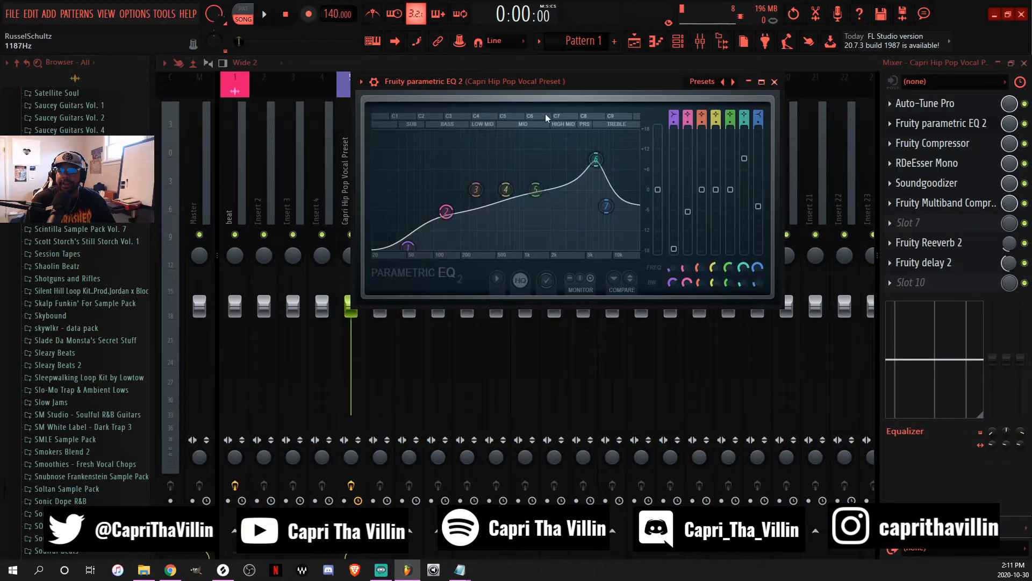
Open Fruity Compressor on the vocal preset track to review its threshold, ratio, gain, attack and release settings.
drag(586, 81, 598, 144)
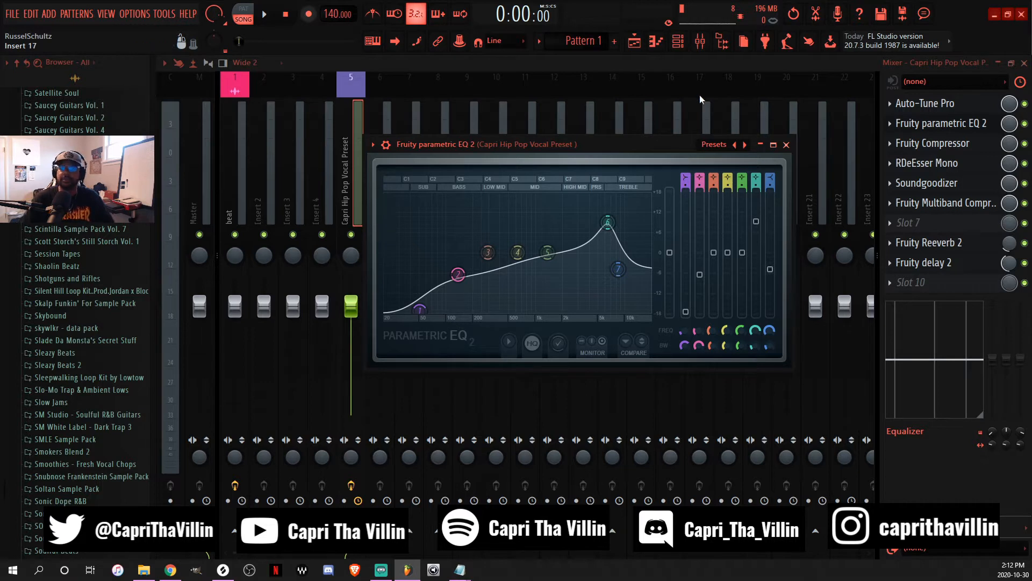
drag(593, 147, 587, 110)
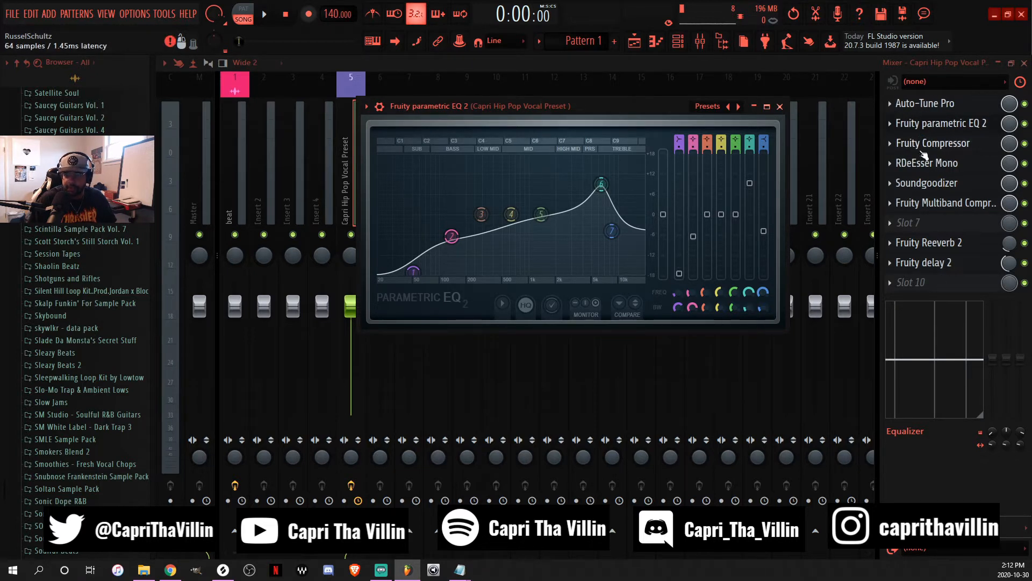
drag(637, 109, 705, 125)
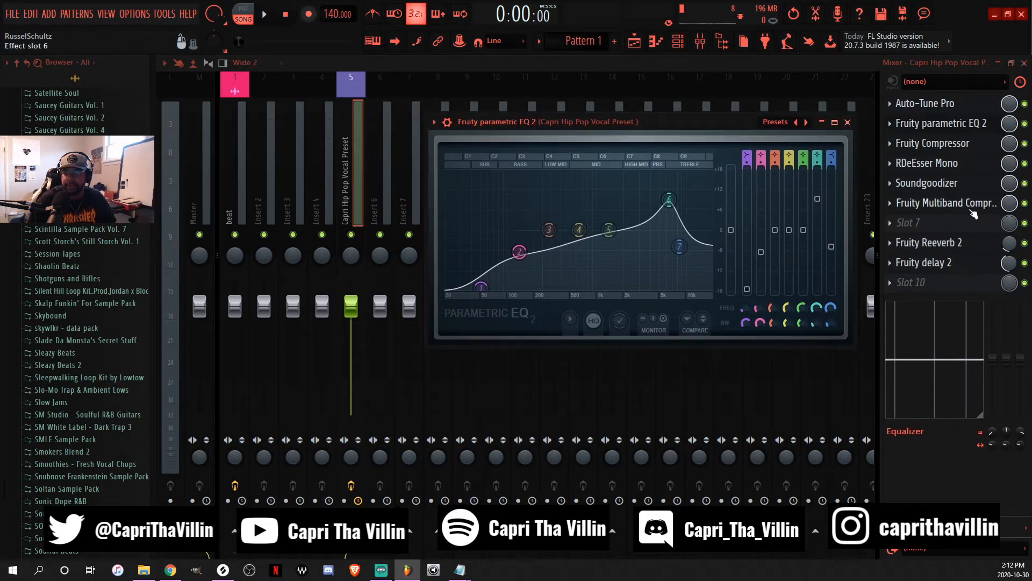
double_click(966, 145)
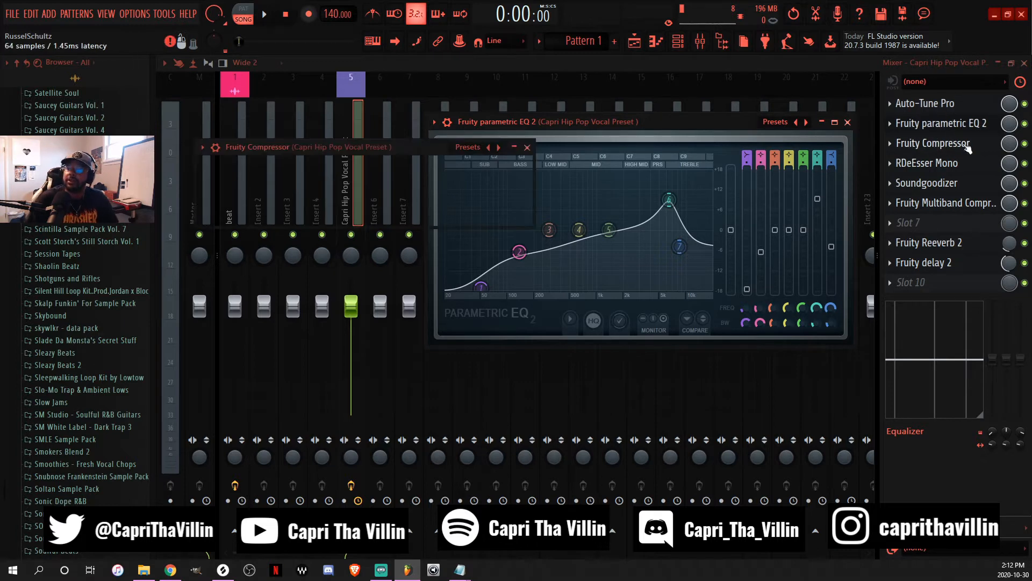
click(966, 146)
drag(362, 138, 624, 138)
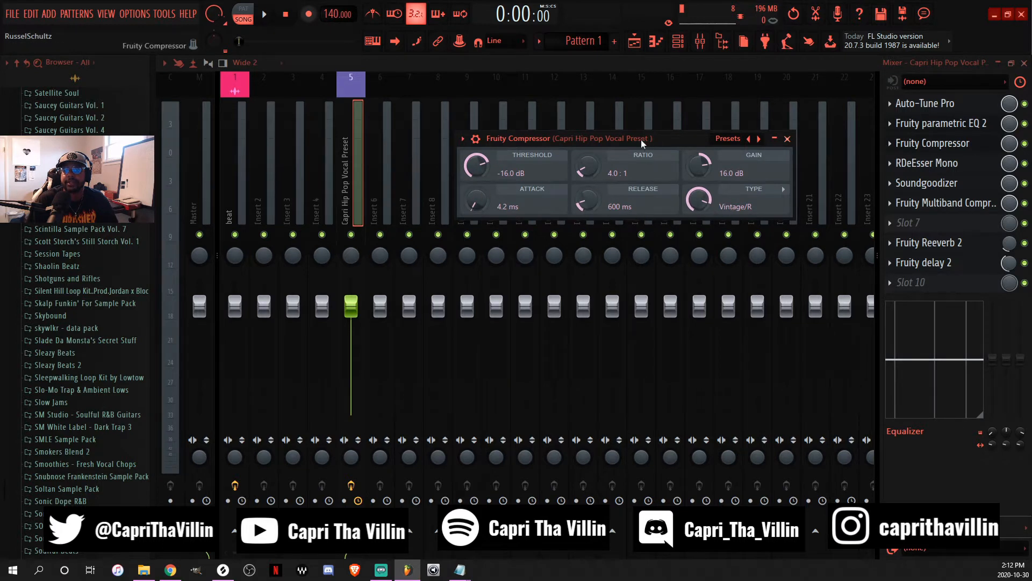
drag(644, 139, 610, 141)
Review the settings of RDeEsser Mono and Soundgoodizer on the vocal preset track.
click(960, 167)
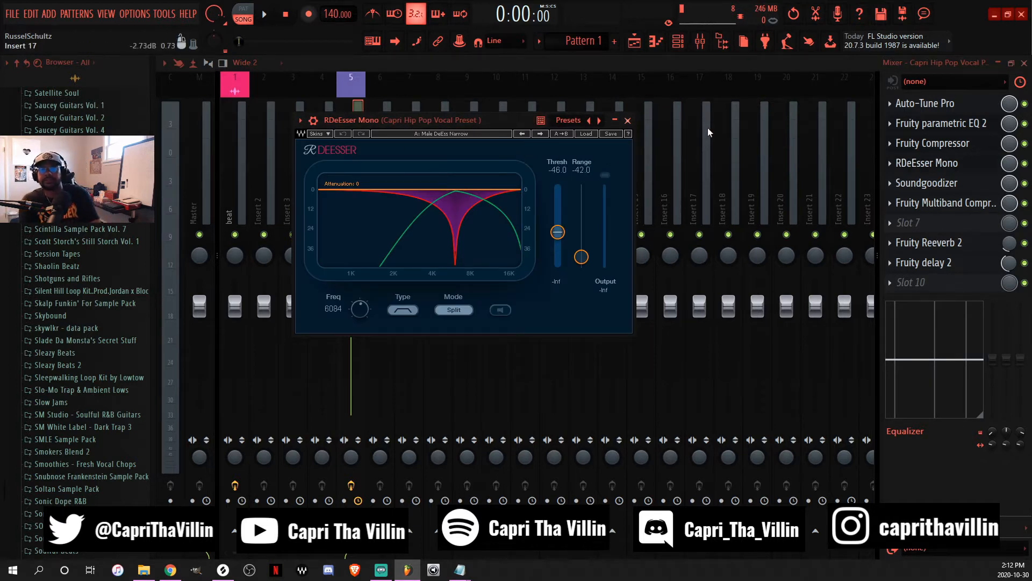
click(960, 186)
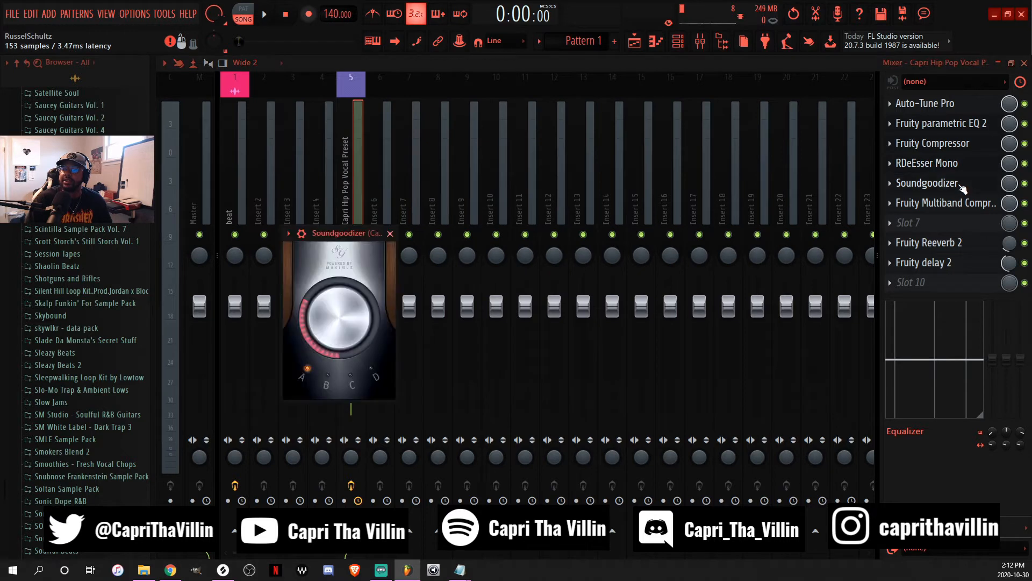
drag(341, 249, 635, 142)
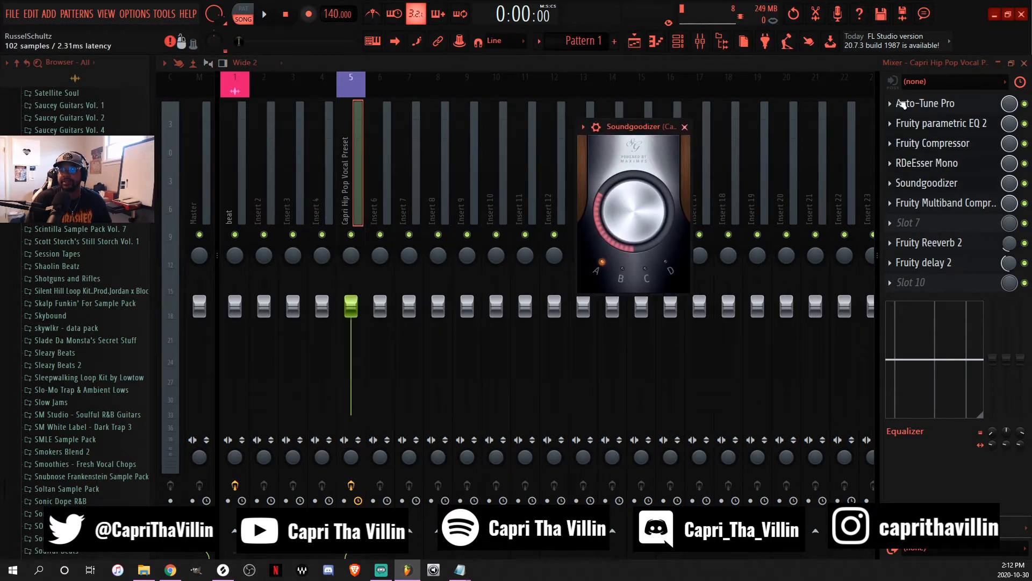
drag(628, 129, 592, 133)
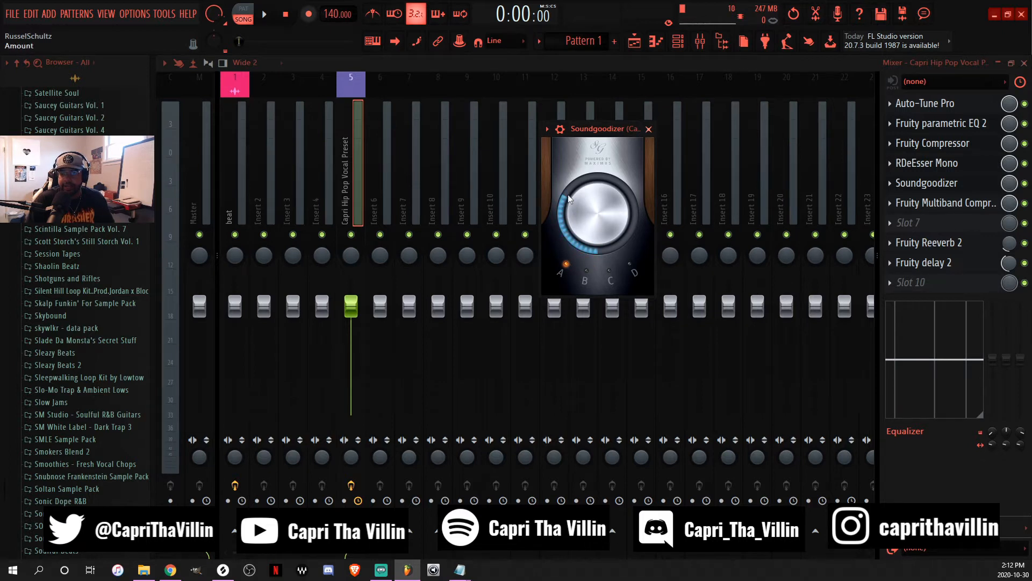
drag(581, 129, 617, 124)
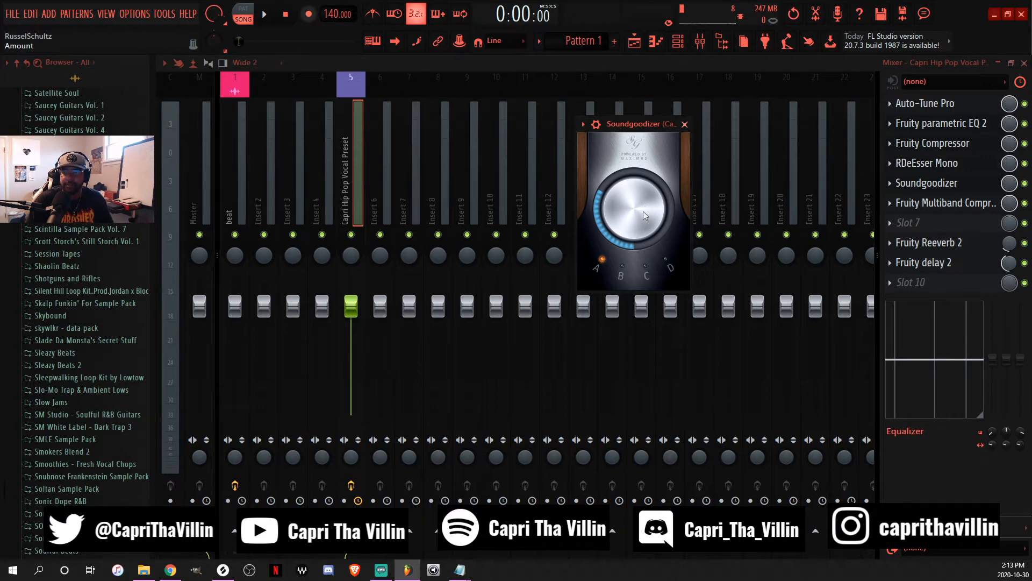
Open Fruity Multiband Compressor on the vocal preset track to examine its low, mid and high band gains.
click(959, 205)
drag(637, 271, 747, 167)
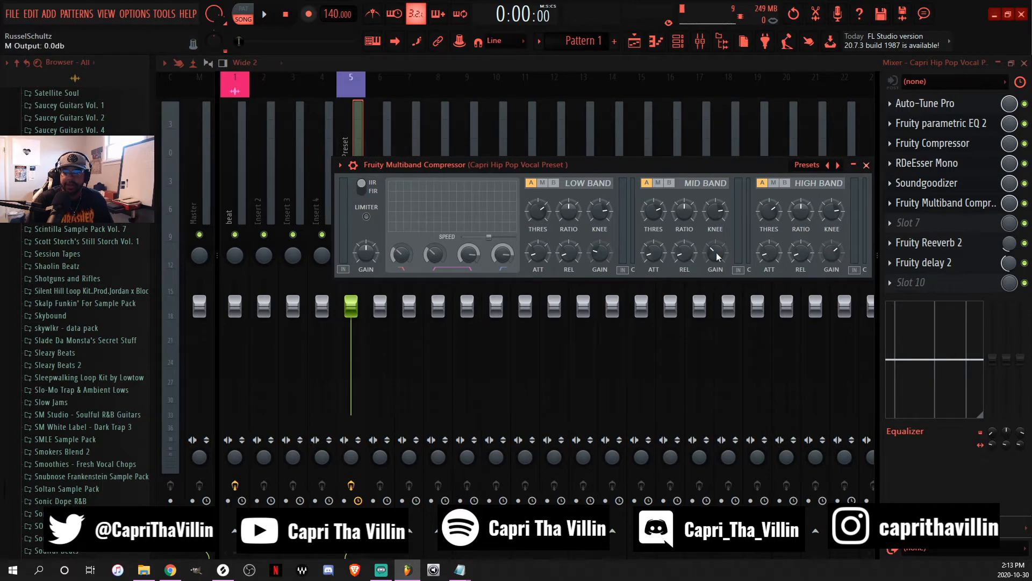
drag(666, 165, 556, 147)
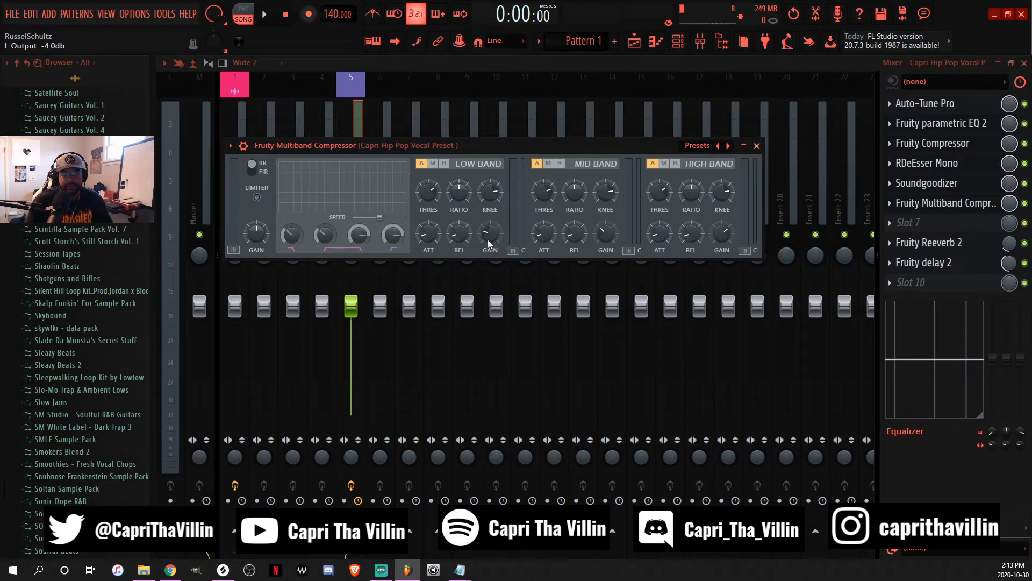
Review the Fruity Reeverb 2 and Fruity Delay 2 settings on the vocal preset track and close the plugin window.
click(966, 246)
click(966, 247)
drag(413, 217, 527, 158)
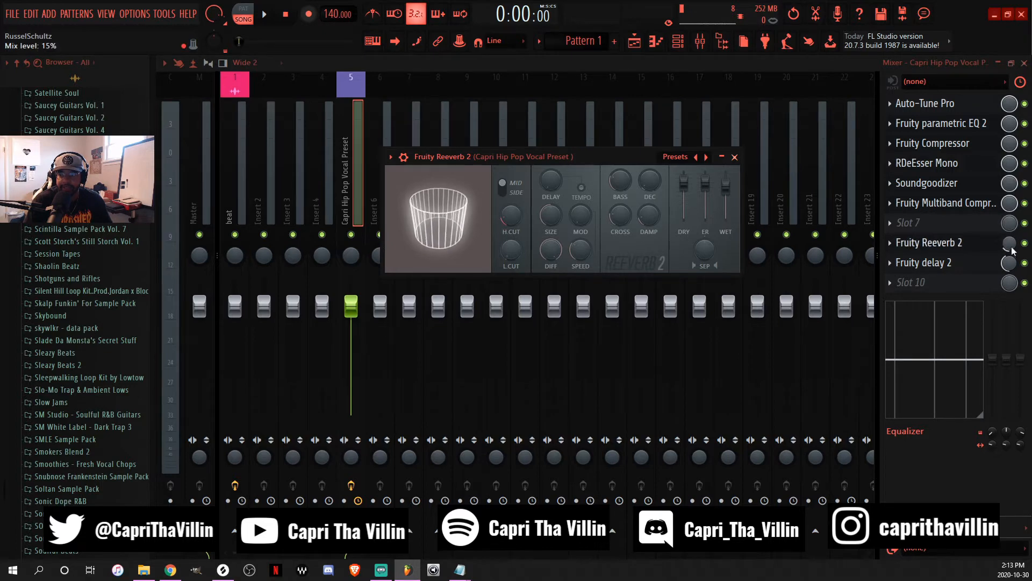
click(977, 264)
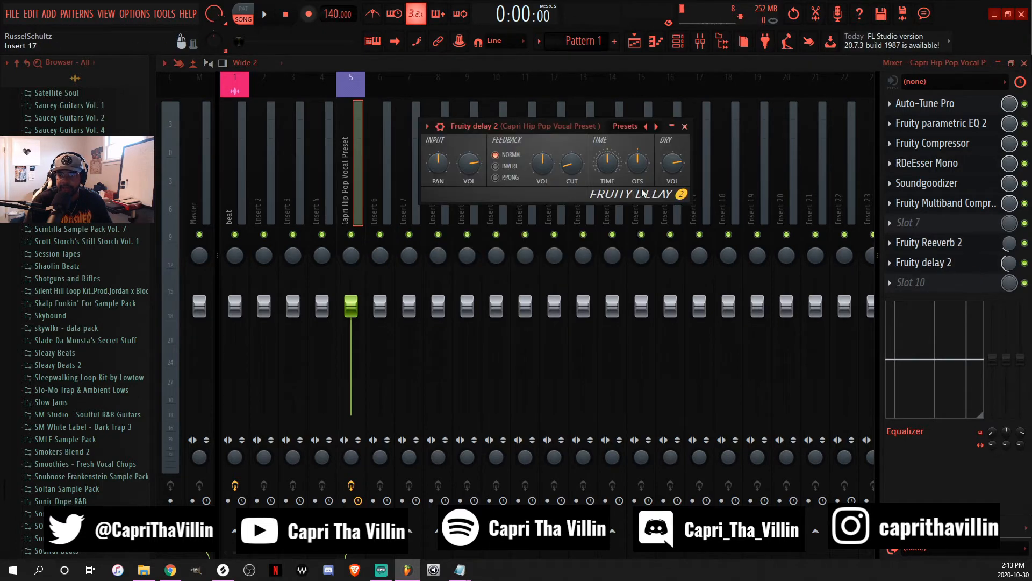
drag(527, 128, 586, 141)
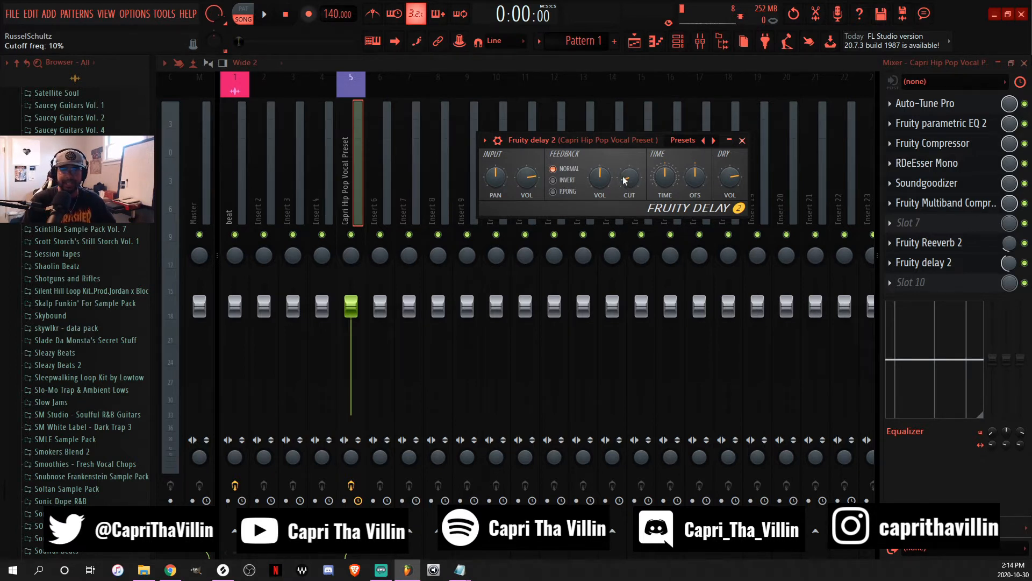
drag(601, 140, 589, 159)
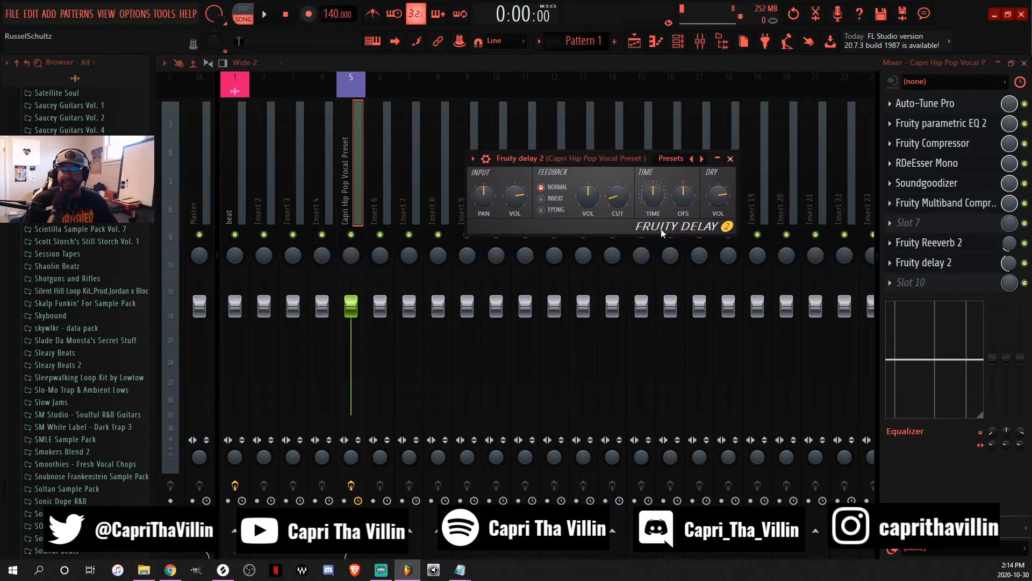
click(240, 554)
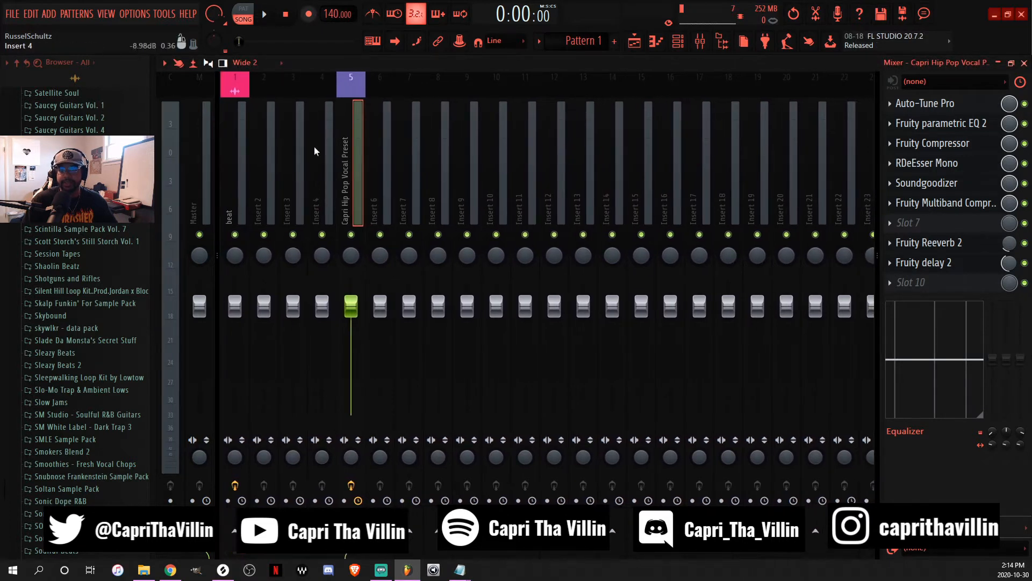
Check the beat and vocal preset mixer tracks, and unmute the beat track in the playlist.
click(241, 138)
click(345, 150)
click(246, 143)
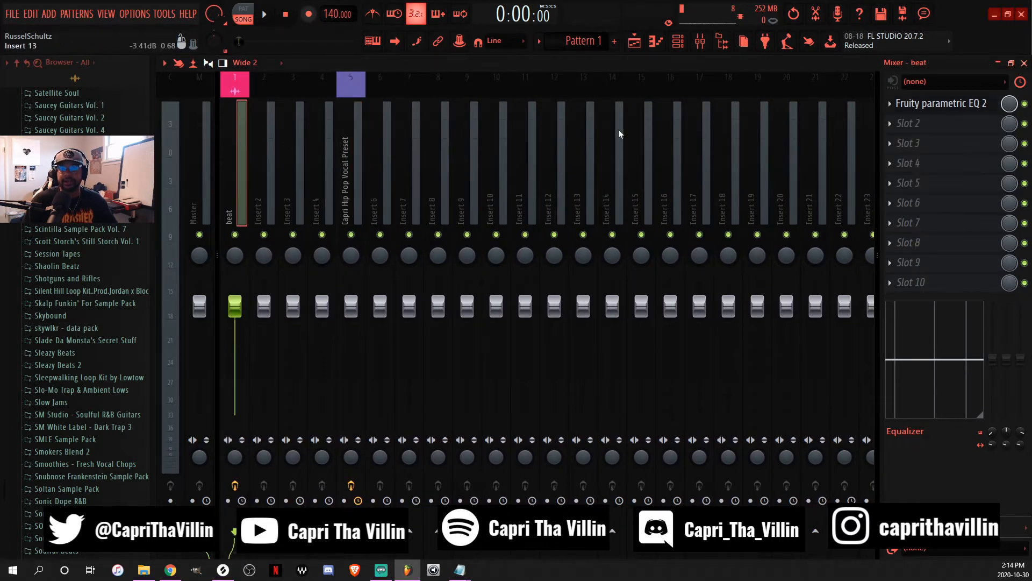
click(634, 41)
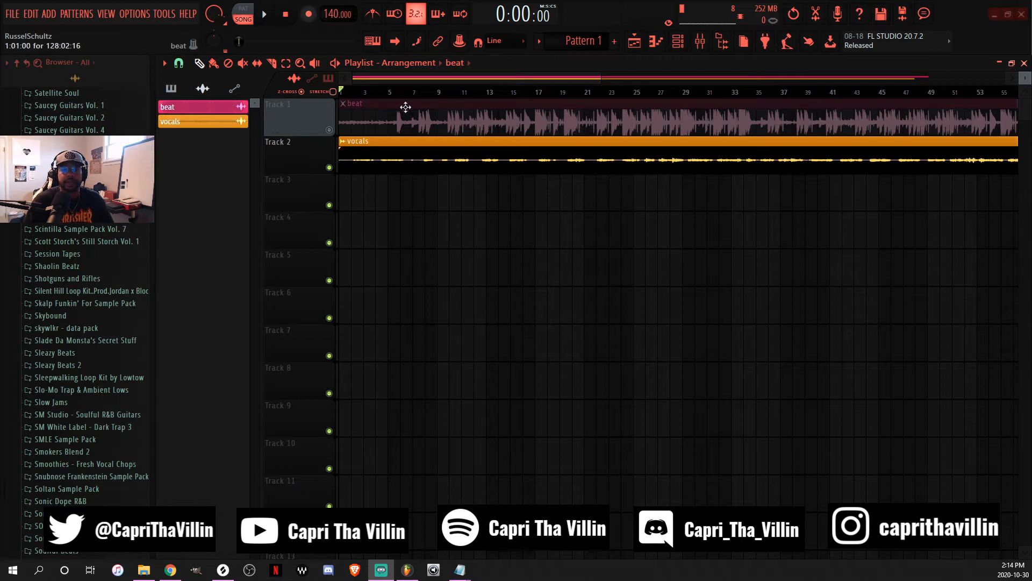
click(329, 130)
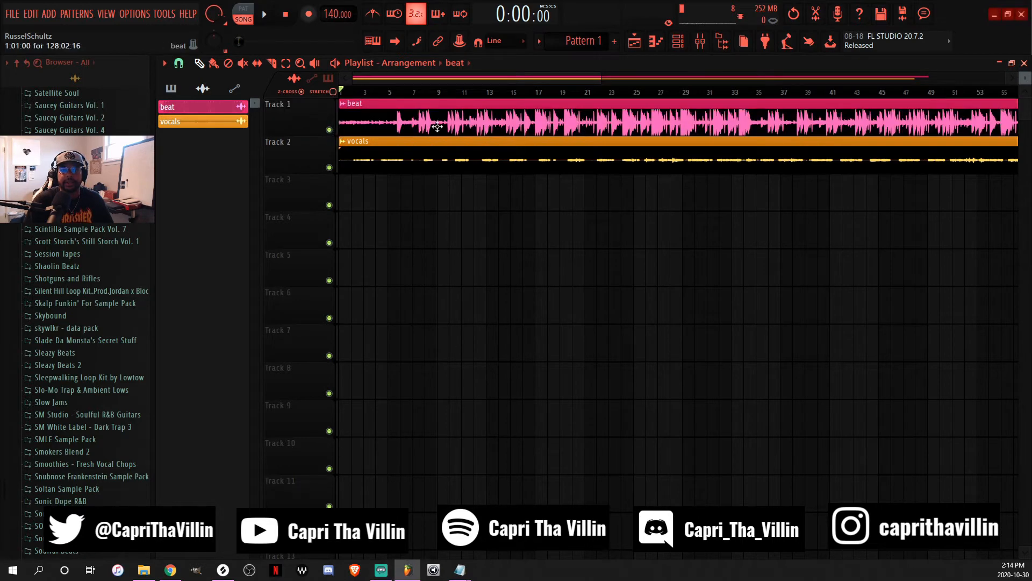
Play the beat and vocals together, examine the vocals waveform across the arrangement, and stop playback.
key(space)
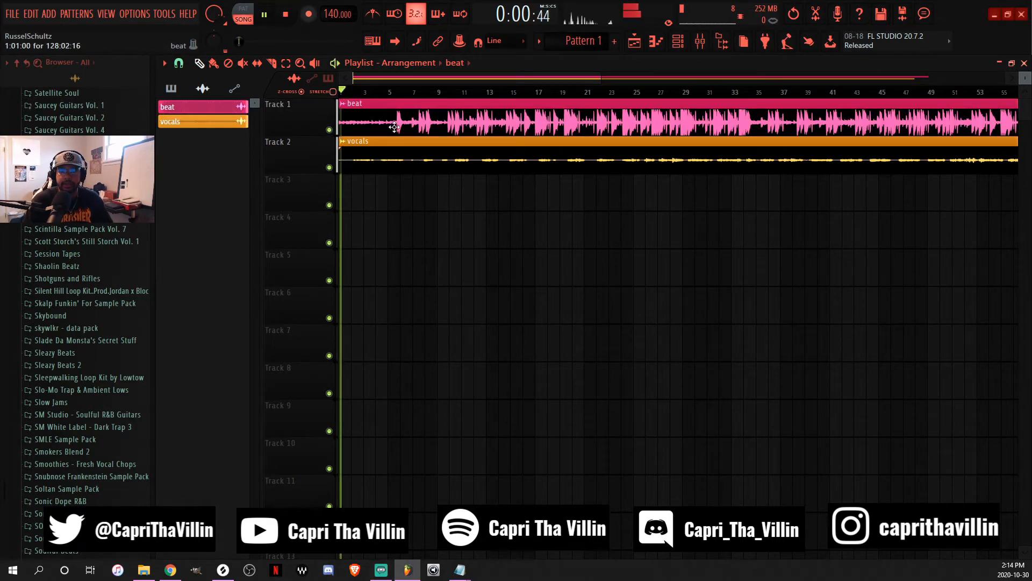
scroll(413, 81, up, 3)
drag(413, 82, 392, 82)
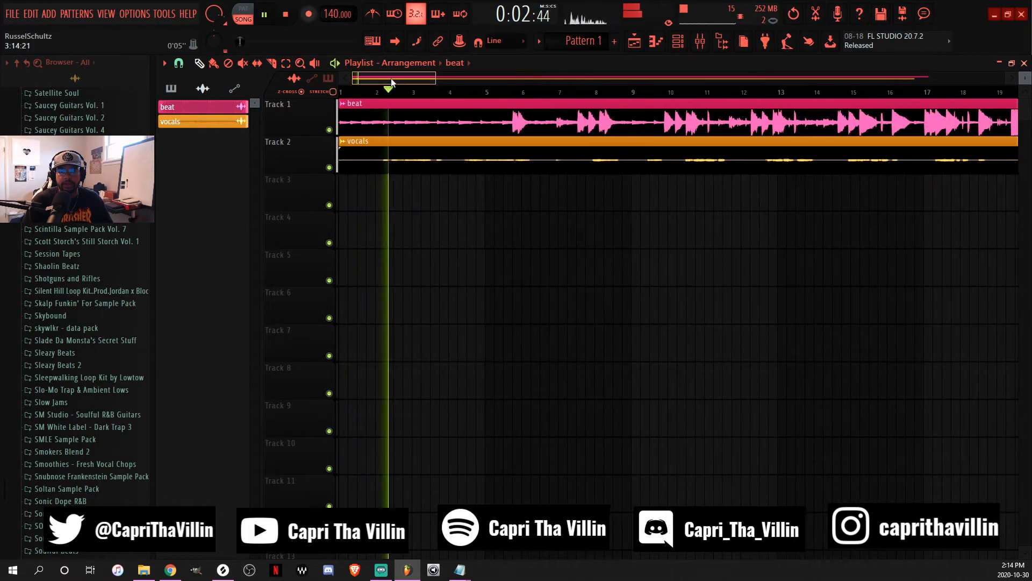
click(215, 123)
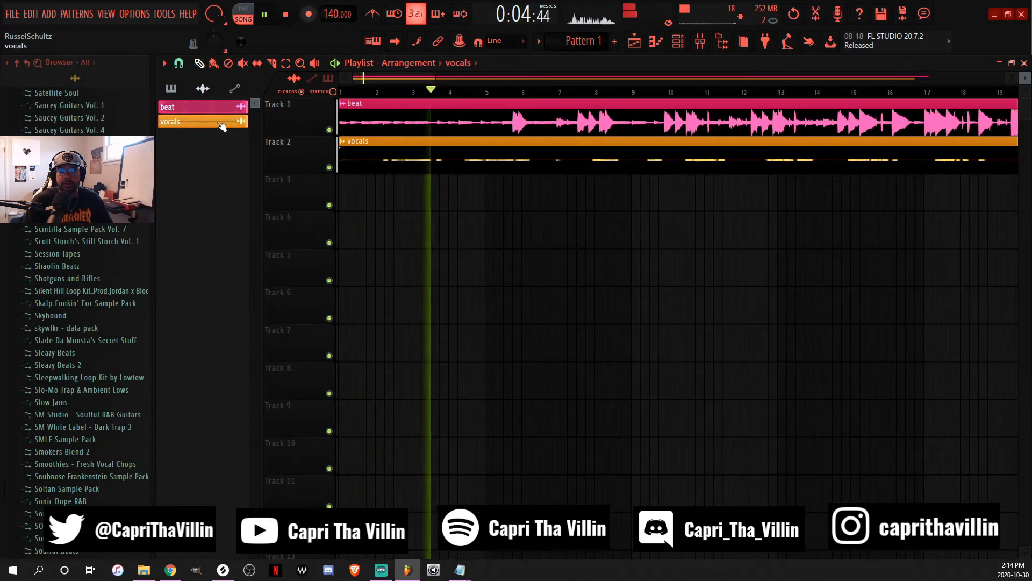
scroll(532, 165, down, 2)
scroll(532, 166, down, 4)
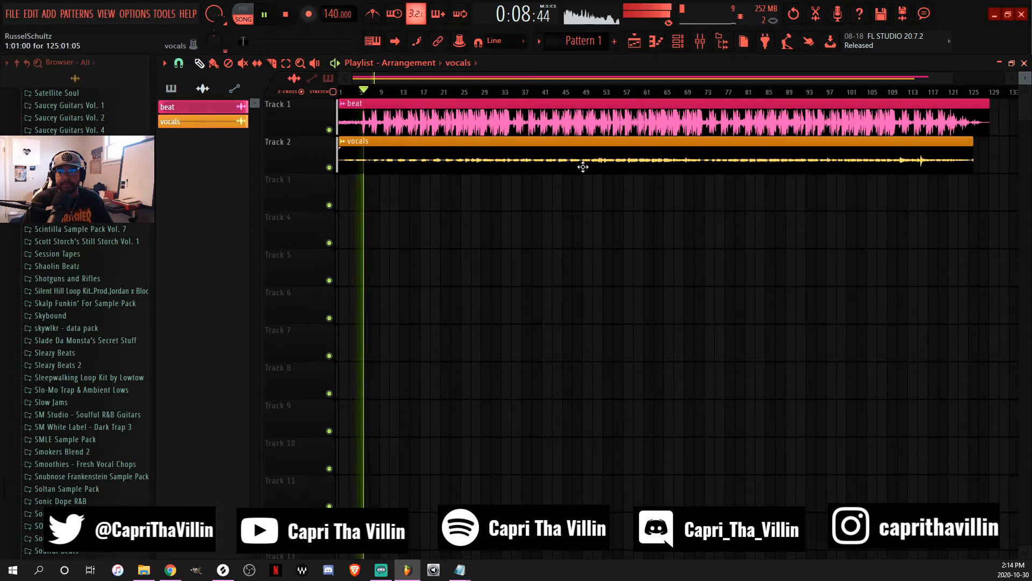
scroll(458, 163, up, 4)
key(space)
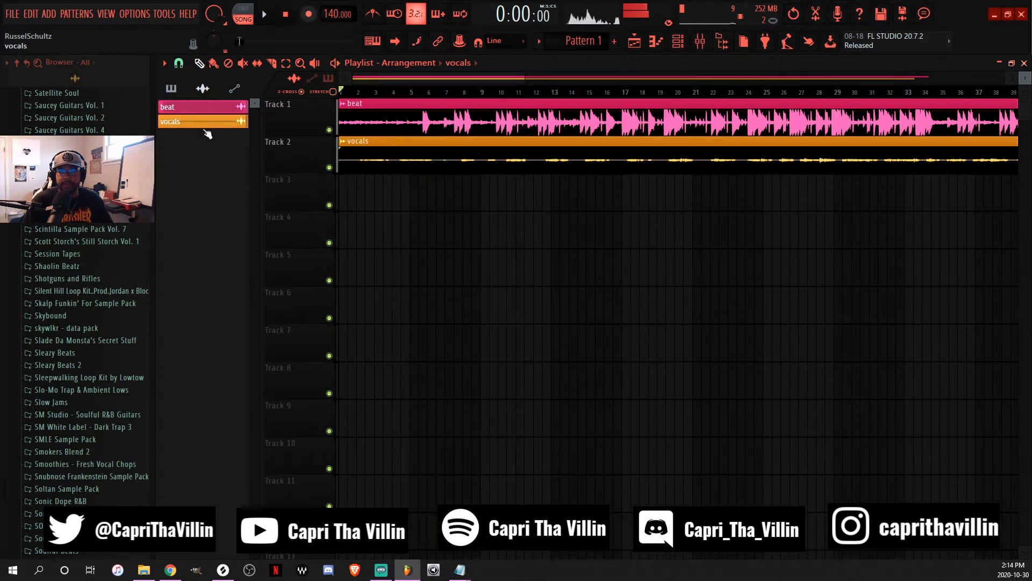
Open the vocals audio clip's settings and enable Normalize in its precomputed effects.
click(225, 125)
drag(393, 181, 505, 166)
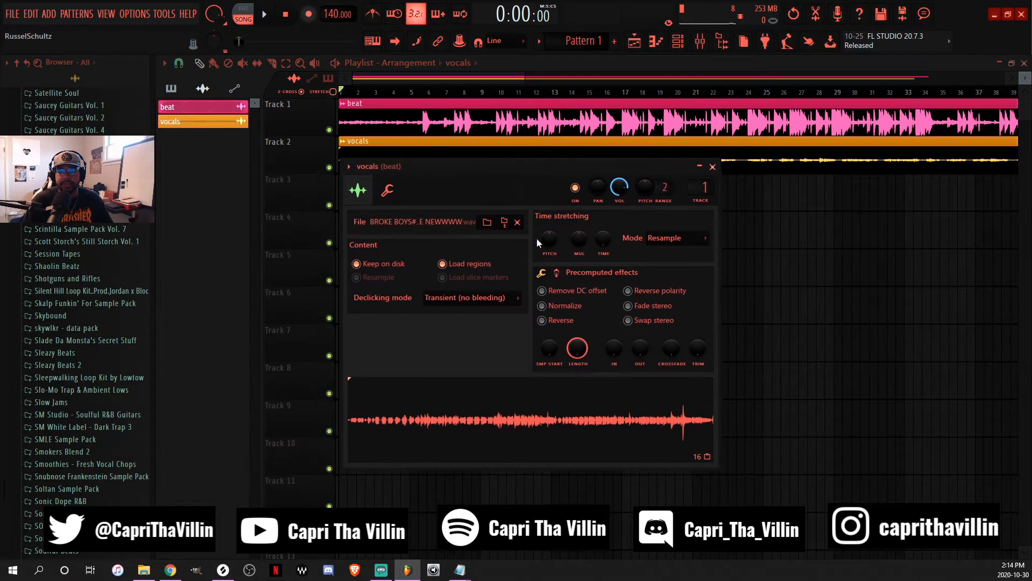
click(558, 274)
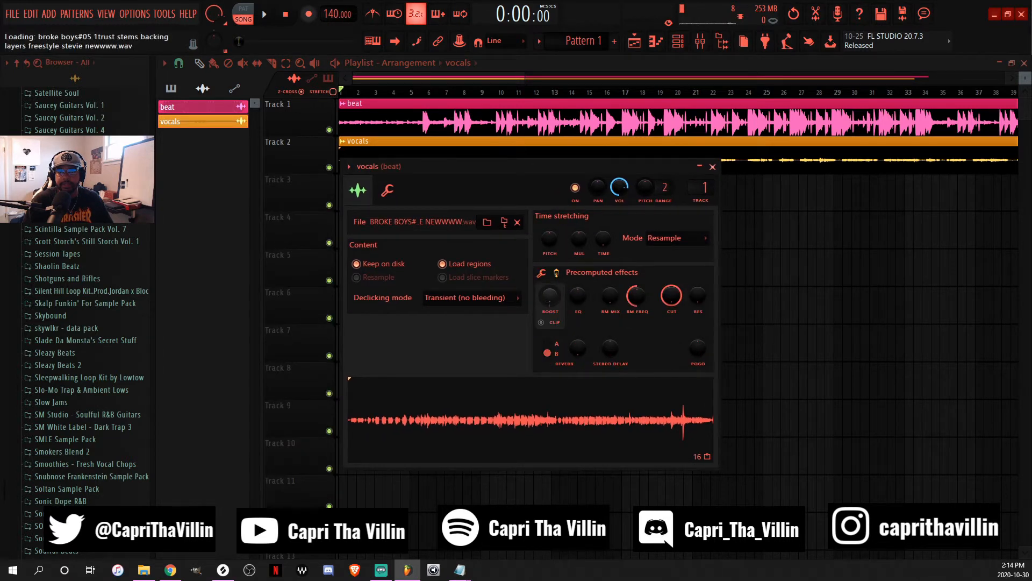
click(541, 273)
click(552, 303)
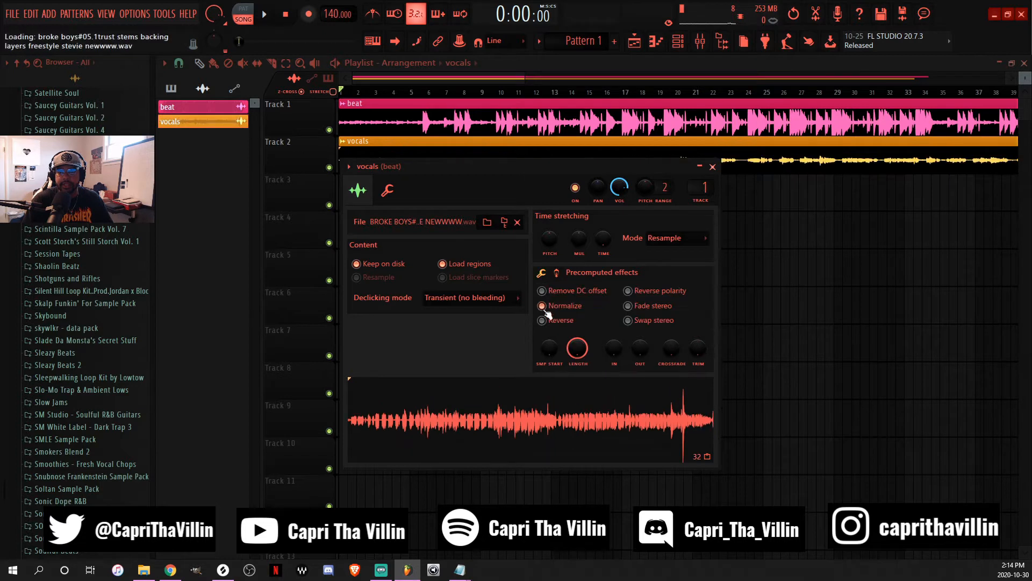
Slightly raise the vocals clip's Boost in the precomputed effects and close its settings.
click(557, 274)
scroll(548, 299, down, 5)
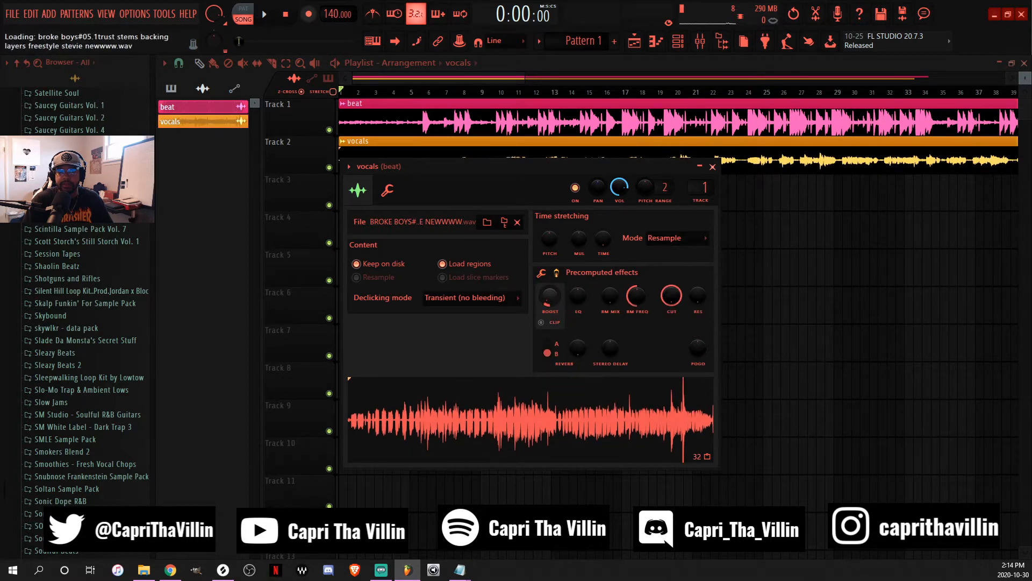
scroll(549, 299, down, 6)
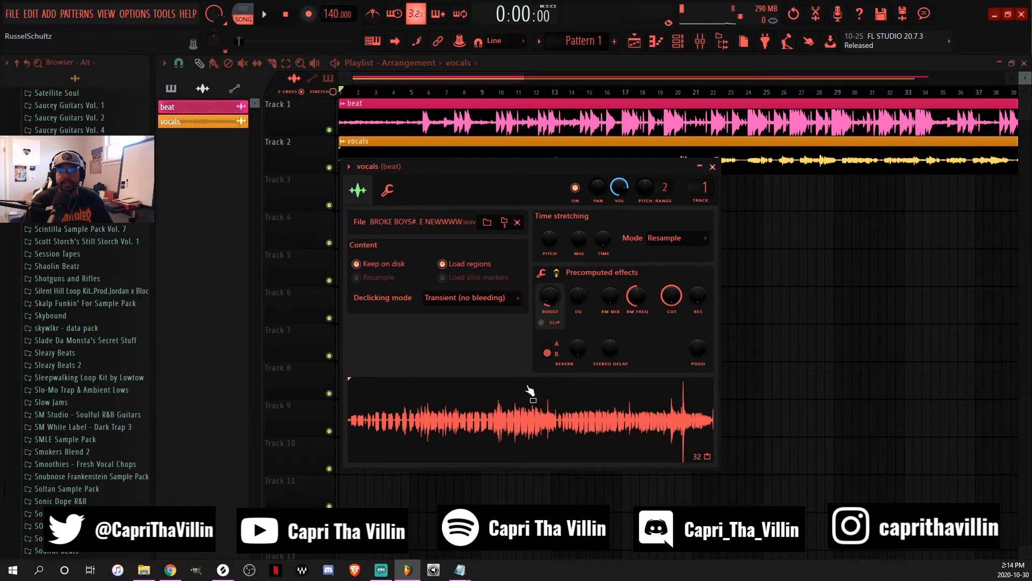
click(713, 167)
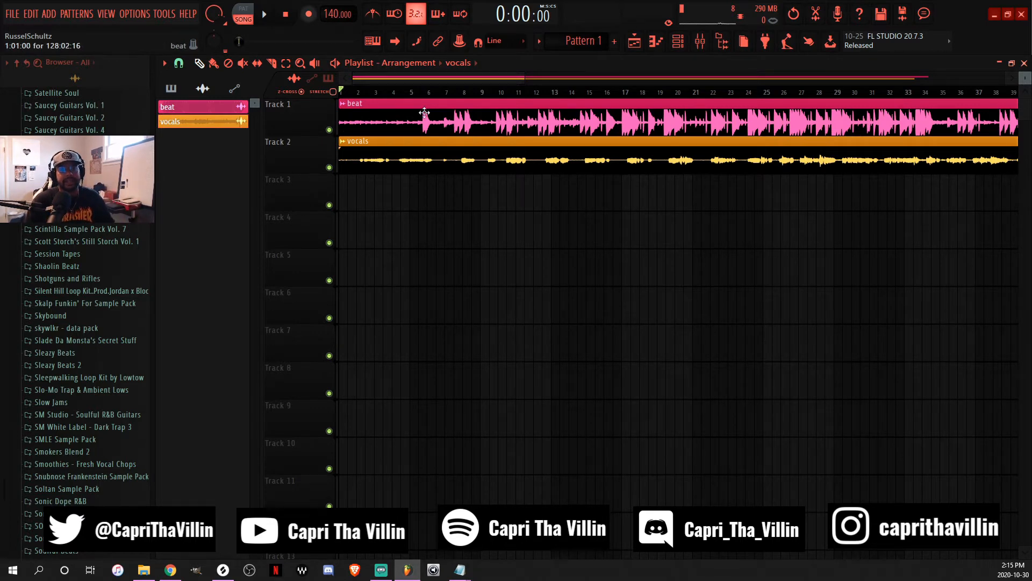
Lower the beat mixer track's fader to -5.0 dB.
scroll(407, 126, up, 5)
drag(393, 80, 354, 80)
scroll(355, 82, down, 3)
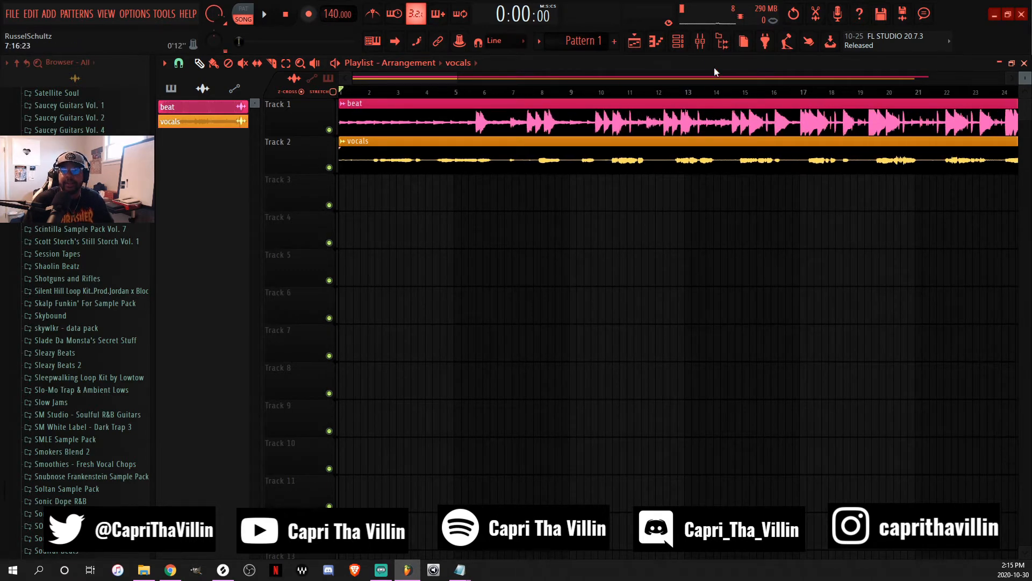
key(F9)
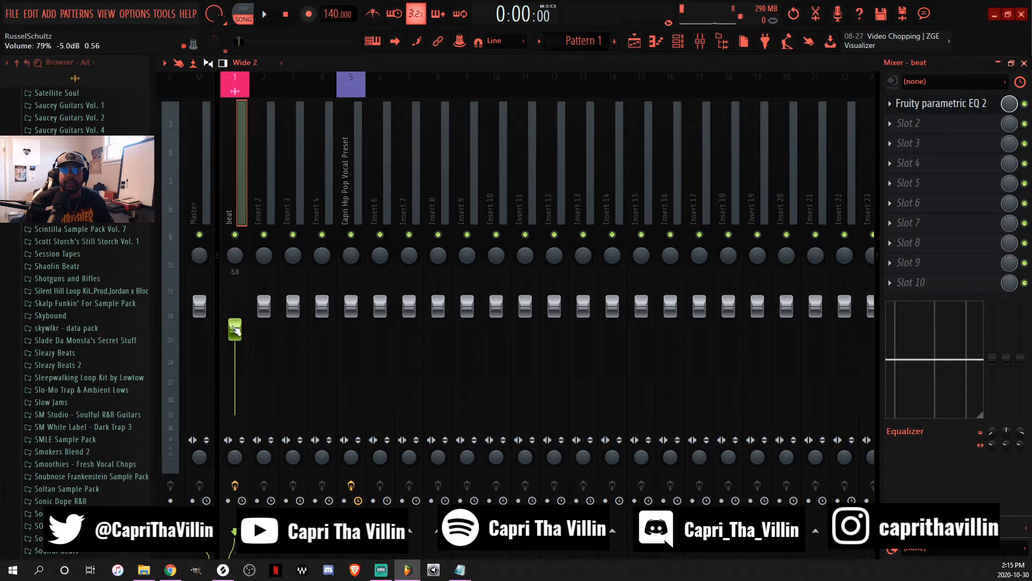
Play the song briefly and route the vocals channel to mixer track 7 in the channel rack.
key(space)
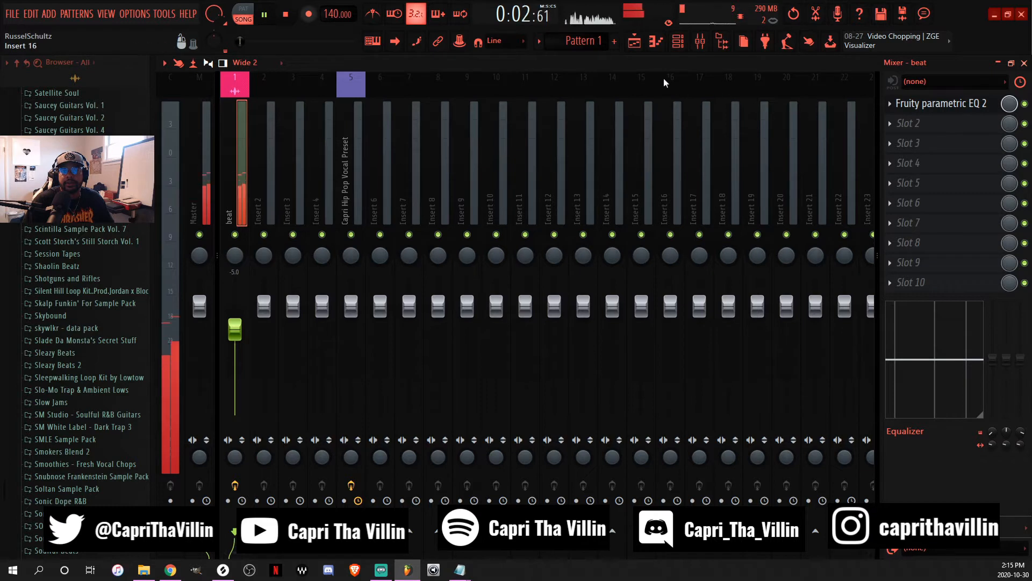
click(679, 43)
drag(235, 238, 236, 228)
key(space)
drag(429, 201, 429, 302)
Load Auto-Key into effect slot 3 of the beat mixer track and move its window clear of the effect slots.
click(240, 176)
click(899, 151)
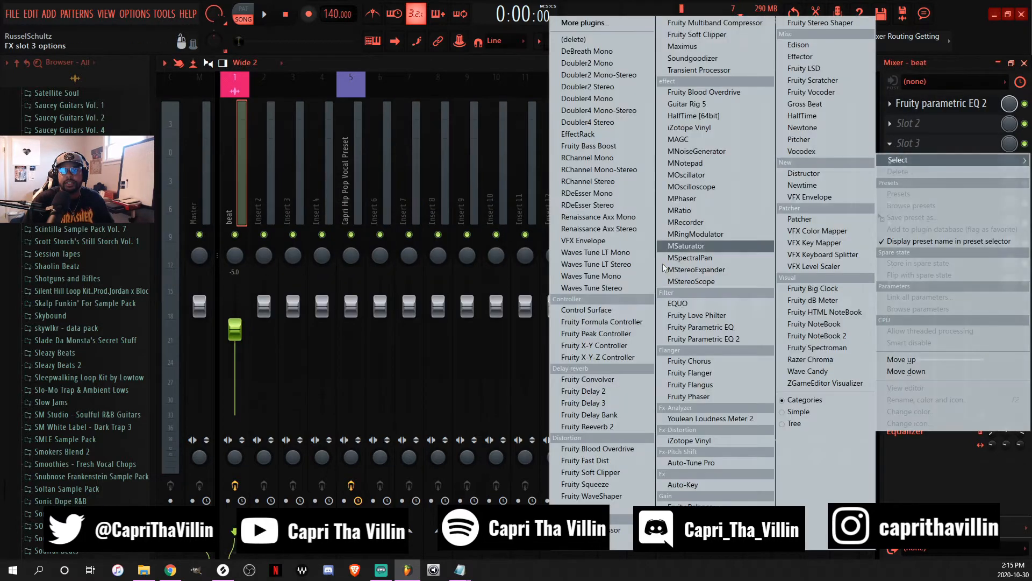
click(720, 488)
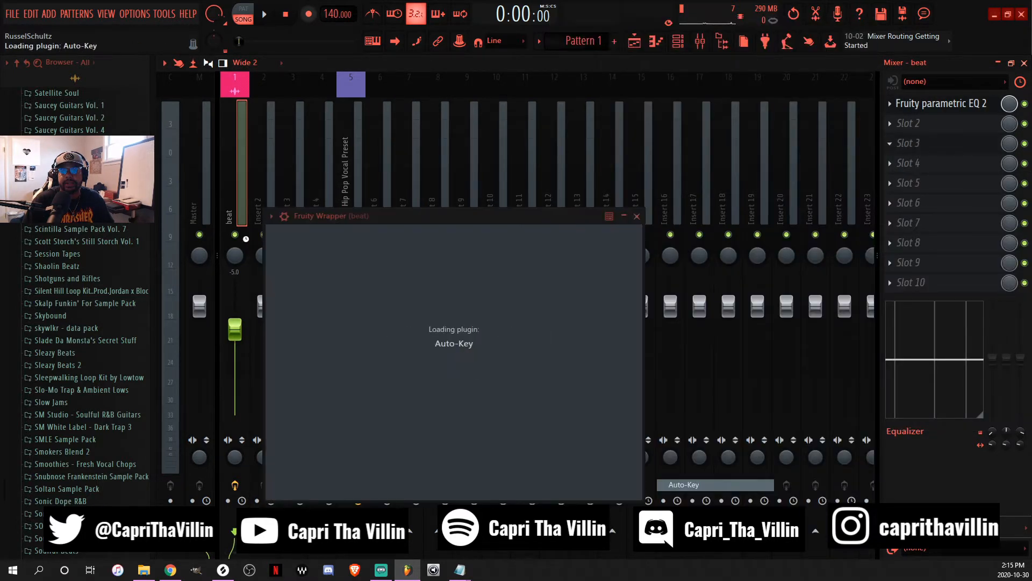
drag(427, 215, 530, 144)
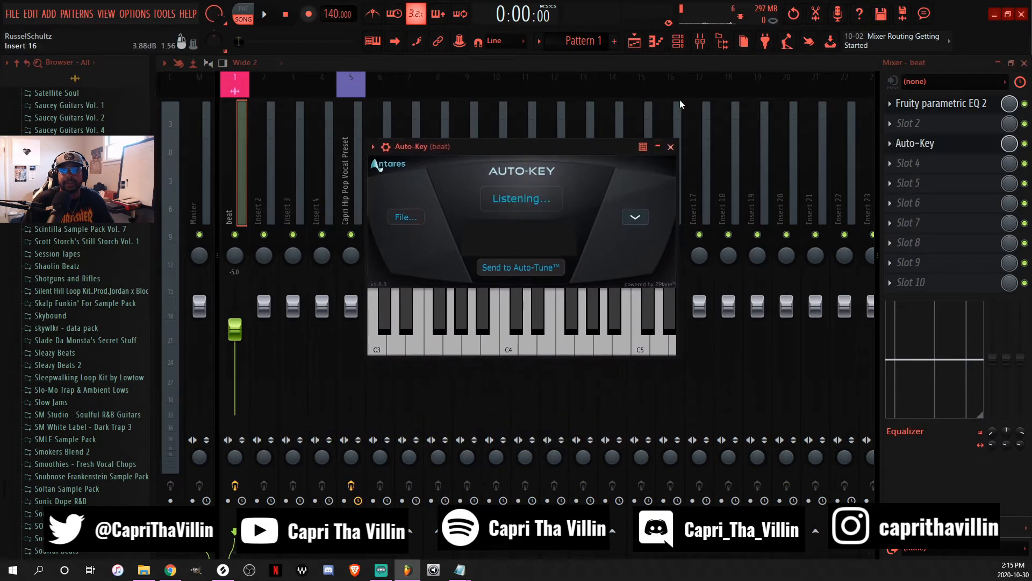
Mute the vocals track in the playlist and play the beat from about bar 13.
click(636, 43)
click(329, 167)
key(space)
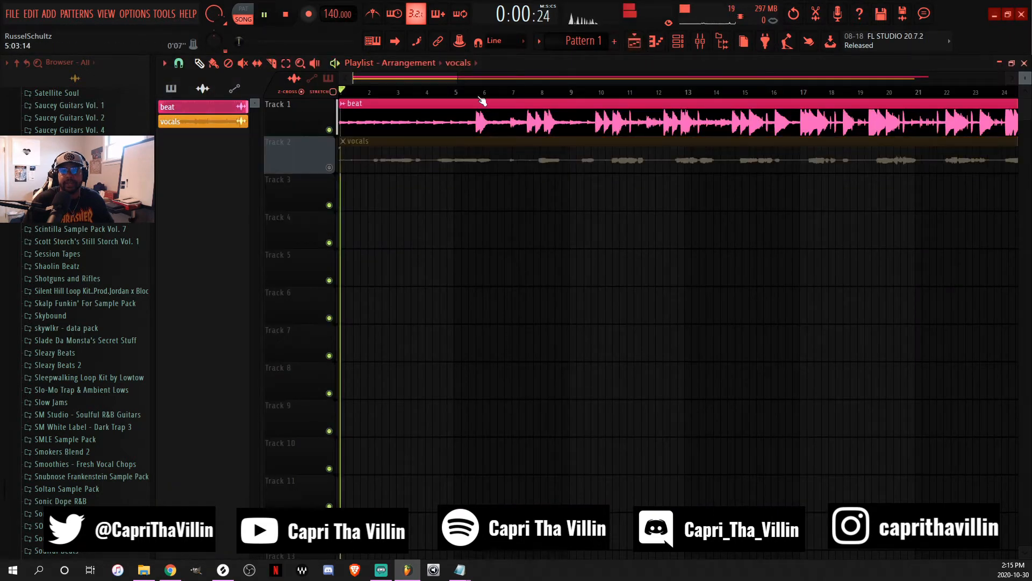
click(451, 94)
click(689, 92)
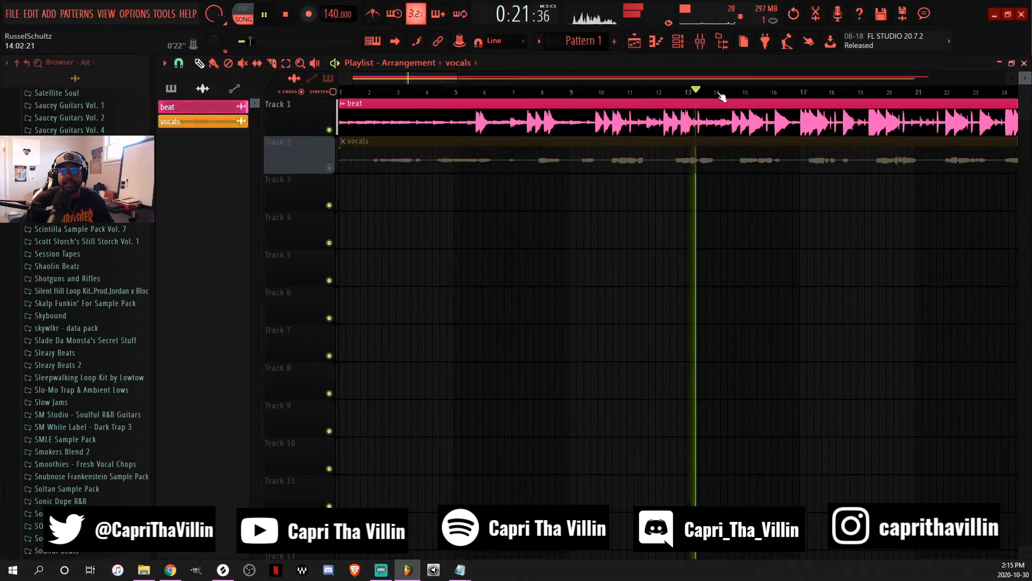
Let Auto-Key listen to the beat to detect its key, and stop playback.
click(702, 47)
click(953, 148)
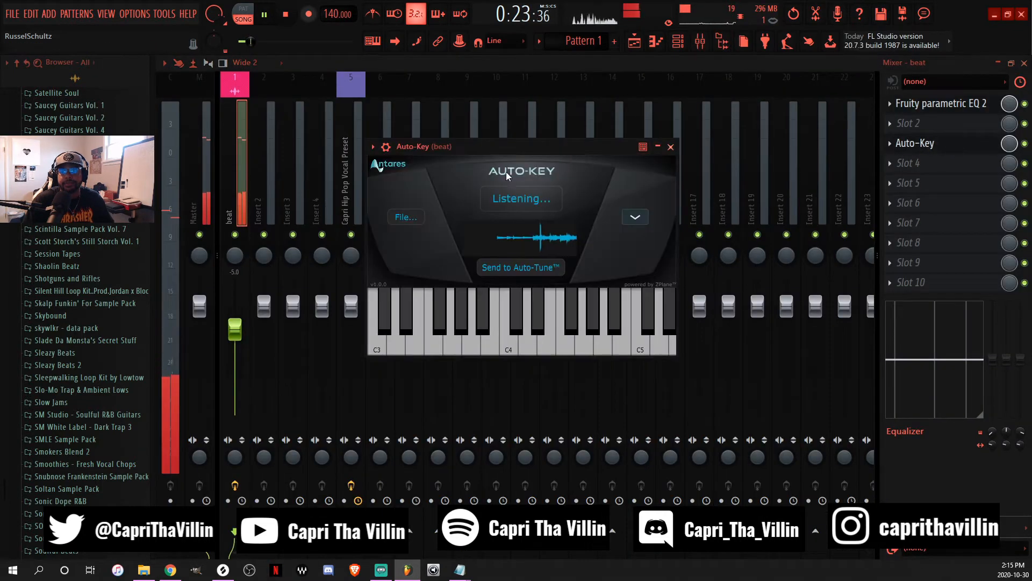
mouse_move(529, 138)
mouse_down()
mouse_move(483, 138)
mouse_move(524, 136)
mouse_up()
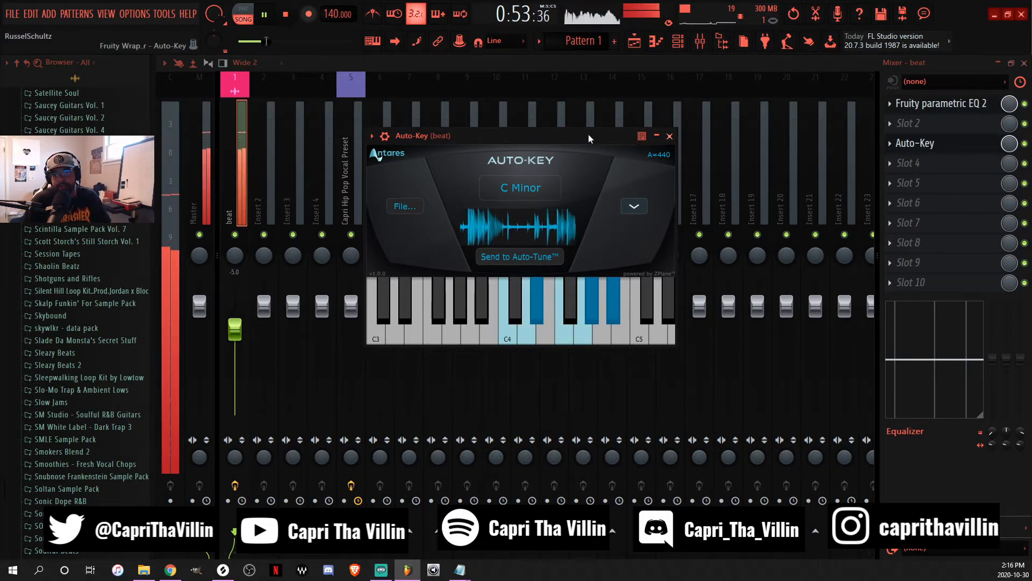
drag(588, 134, 441, 142)
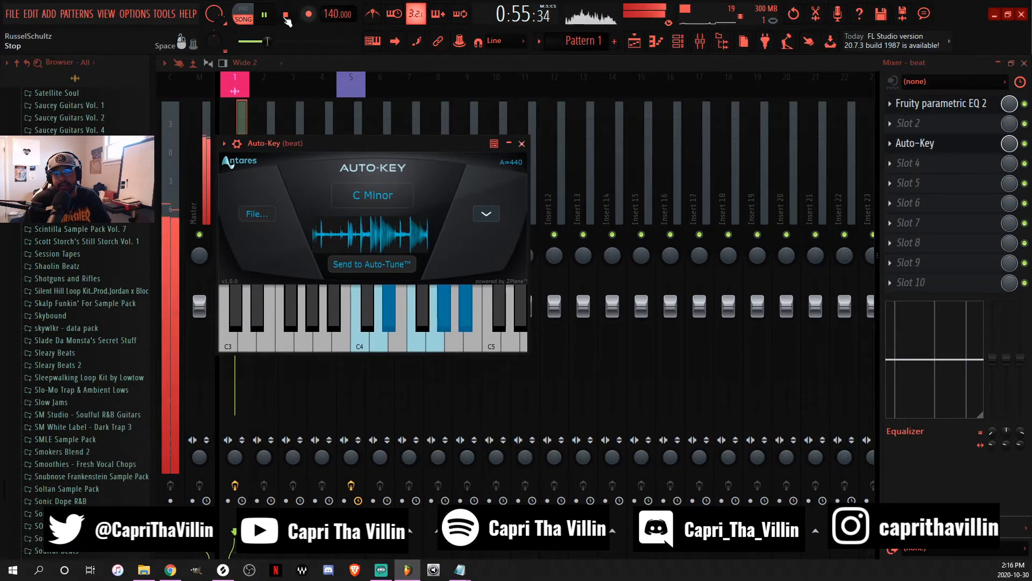
key(space)
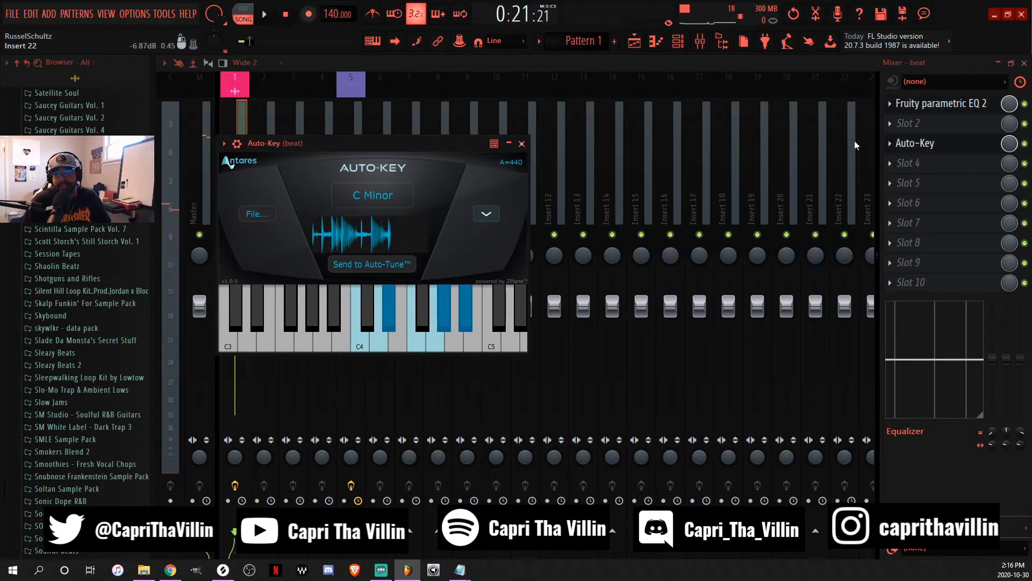
Remove Auto-Key from effect slot 3 of the beat mixer track.
click(889, 143)
click(911, 171)
click(586, 329)
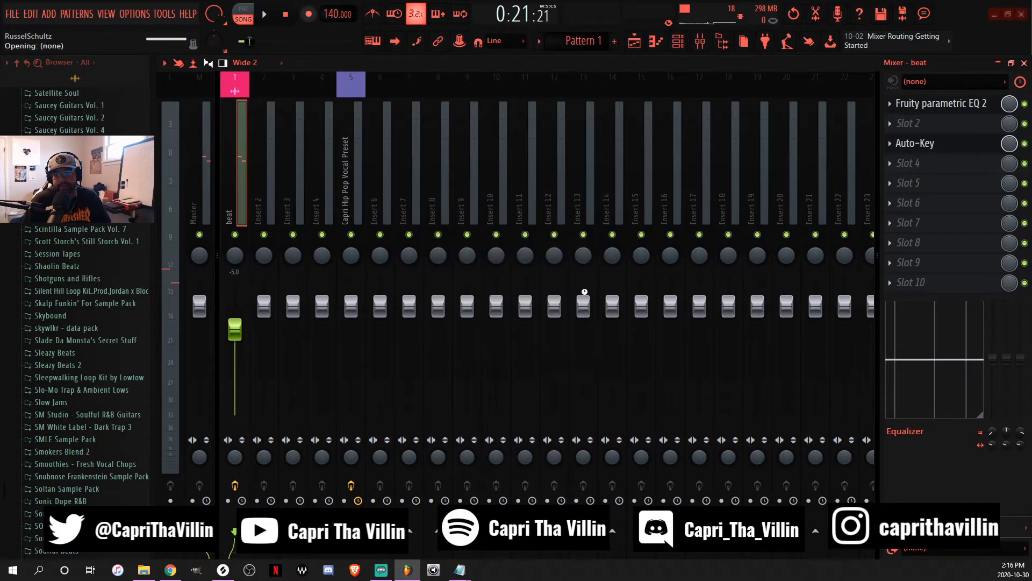
Open Auto-Tune Pro on the vocal preset track to review its key, scale, retune speed and humanize settings.
click(349, 154)
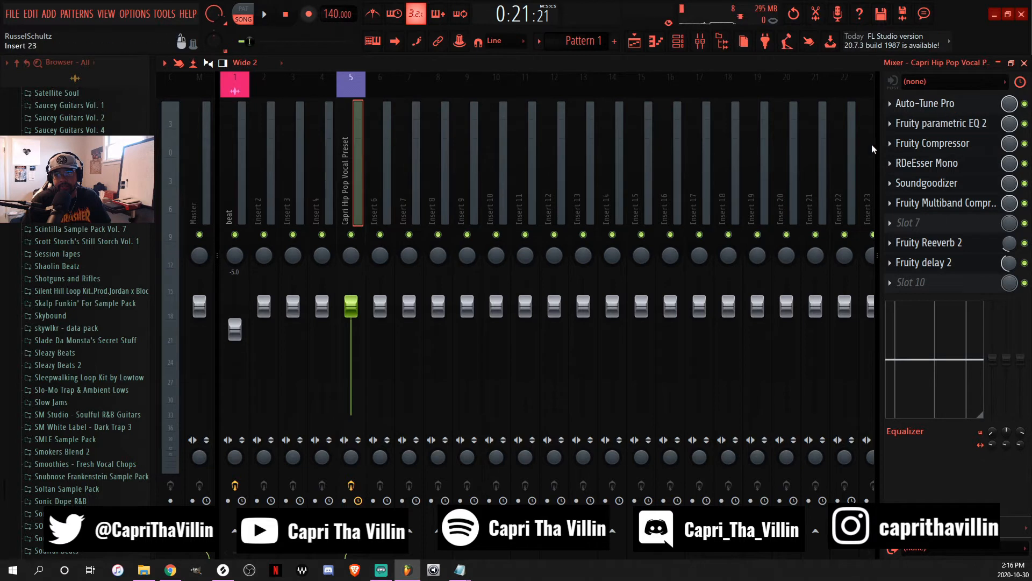
click(959, 107)
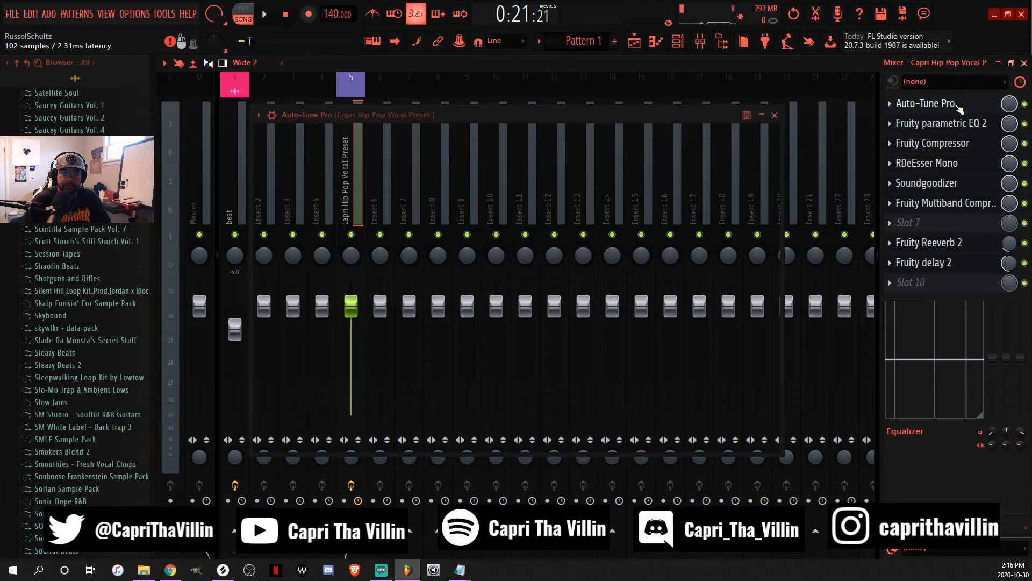
mouse_move(473, 116)
mouse_down()
mouse_move(612, 126)
mouse_move(537, 103)
mouse_move(469, 101)
mouse_up()
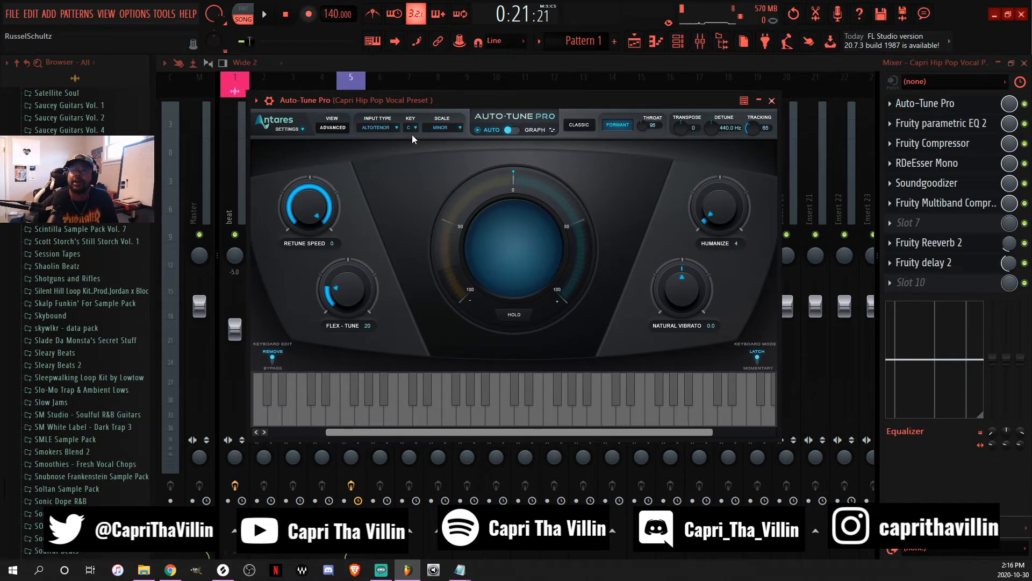
drag(472, 102, 514, 114)
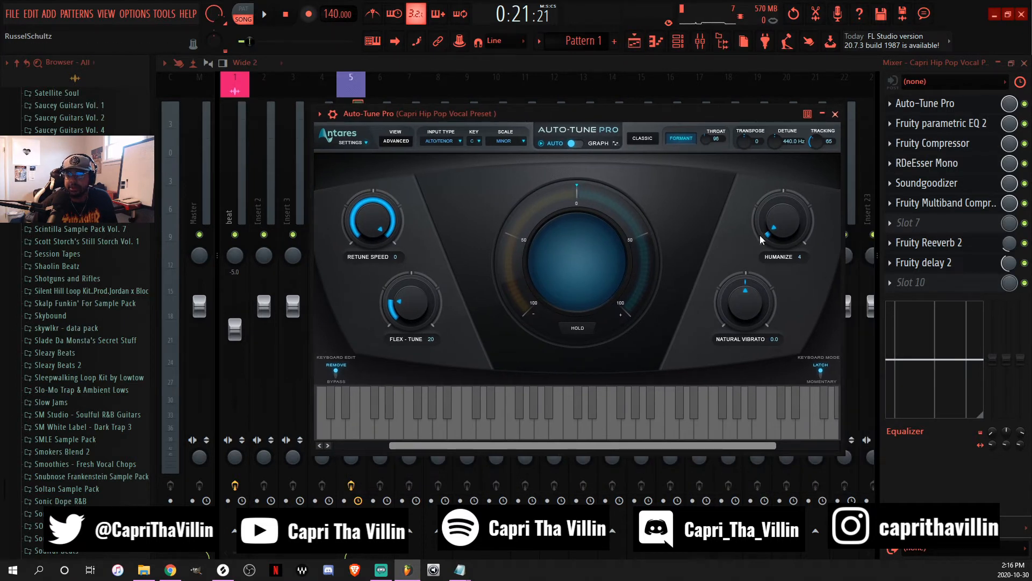
Unmute the vocals track in the playlist and play the song from about bar 7.
click(634, 46)
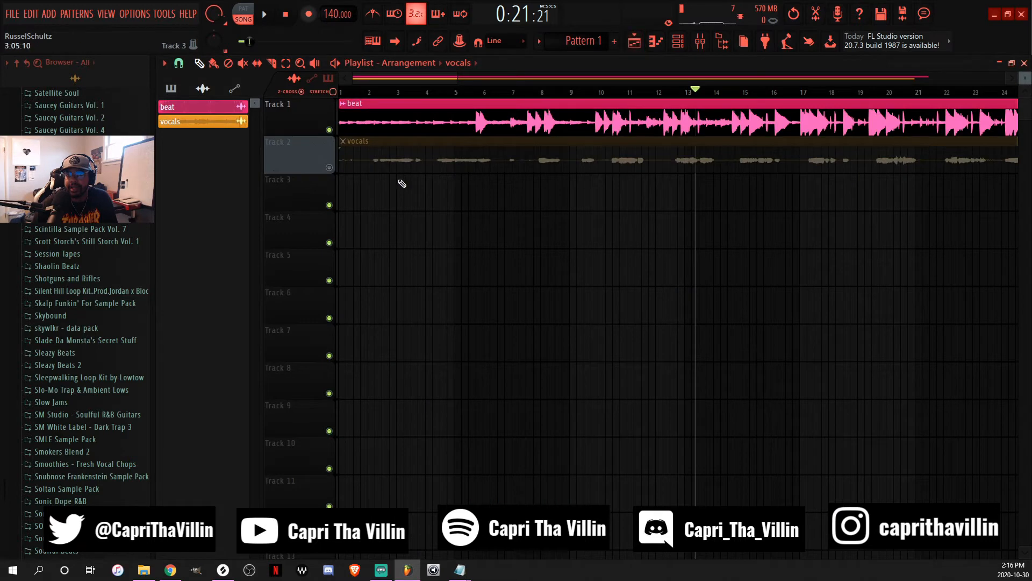
mouse_move(698, 95)
mouse_down()
mouse_move(423, 127)
mouse_move(587, 138)
mouse_move(522, 146)
mouse_up()
click(329, 167)
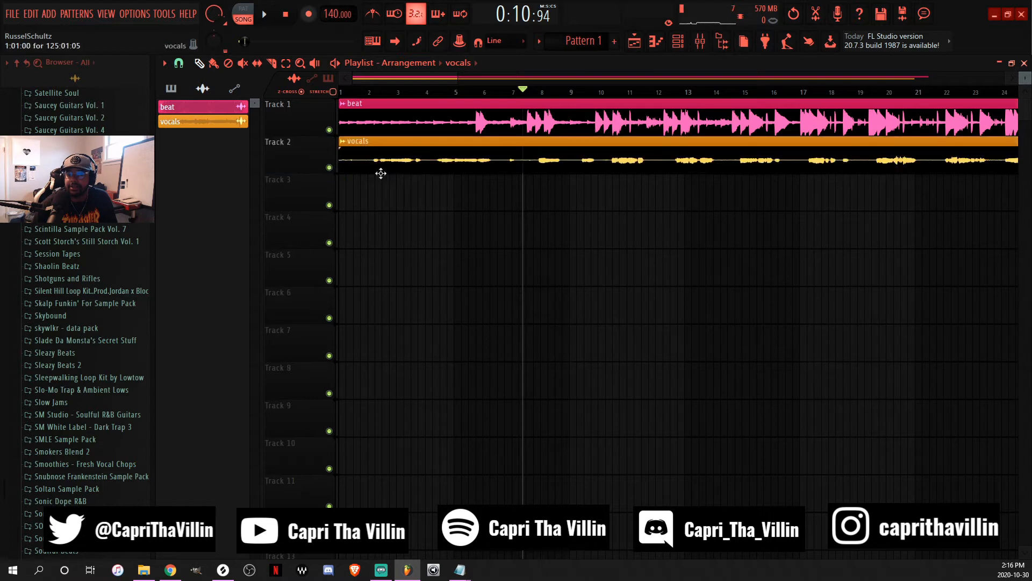
click(273, 20)
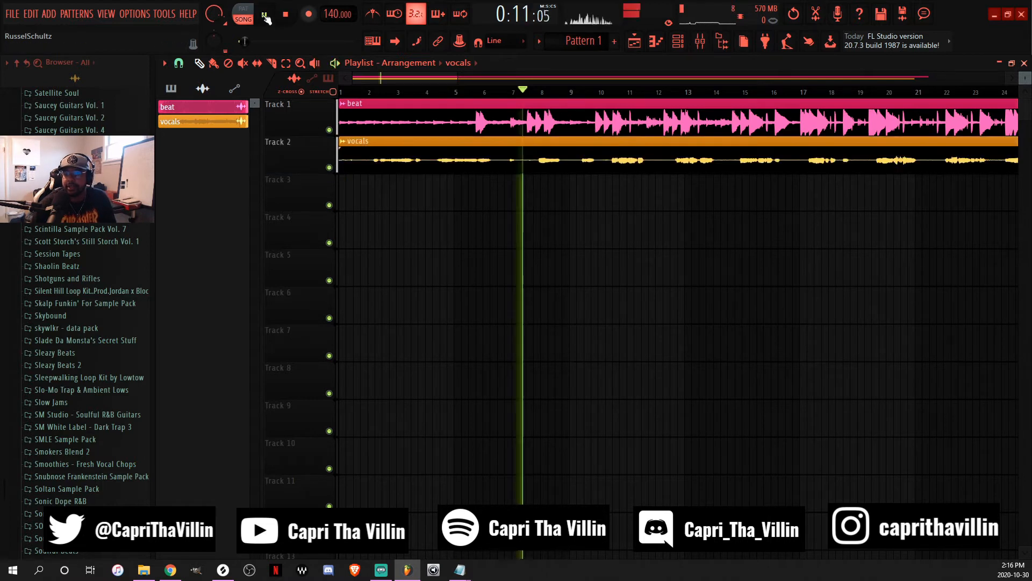
Route the vocals channel to mixer track 5 and replay the section from about bar 7 to check it.
key(F6)
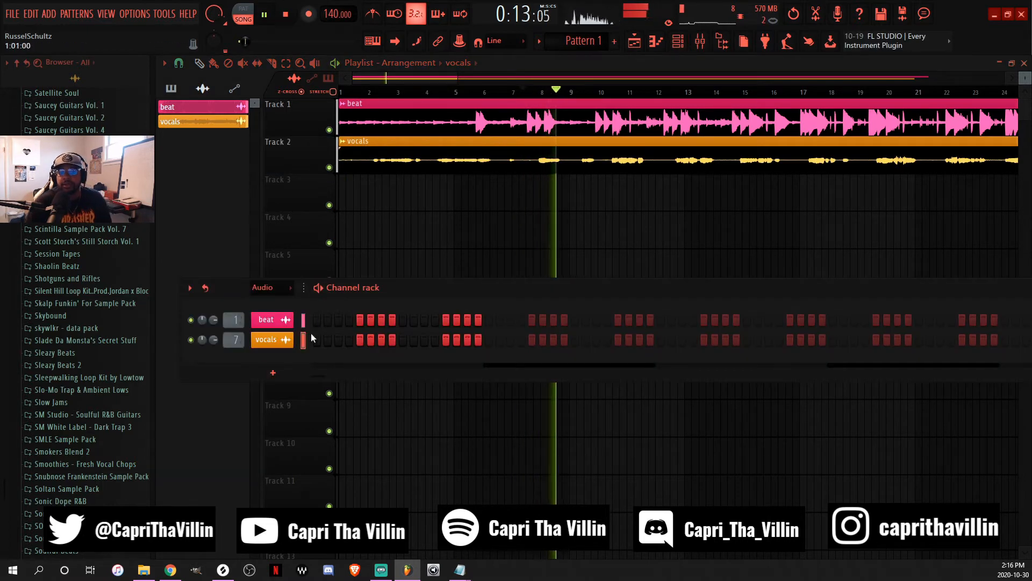
drag(235, 339, 235, 348)
key(space)
key(space)
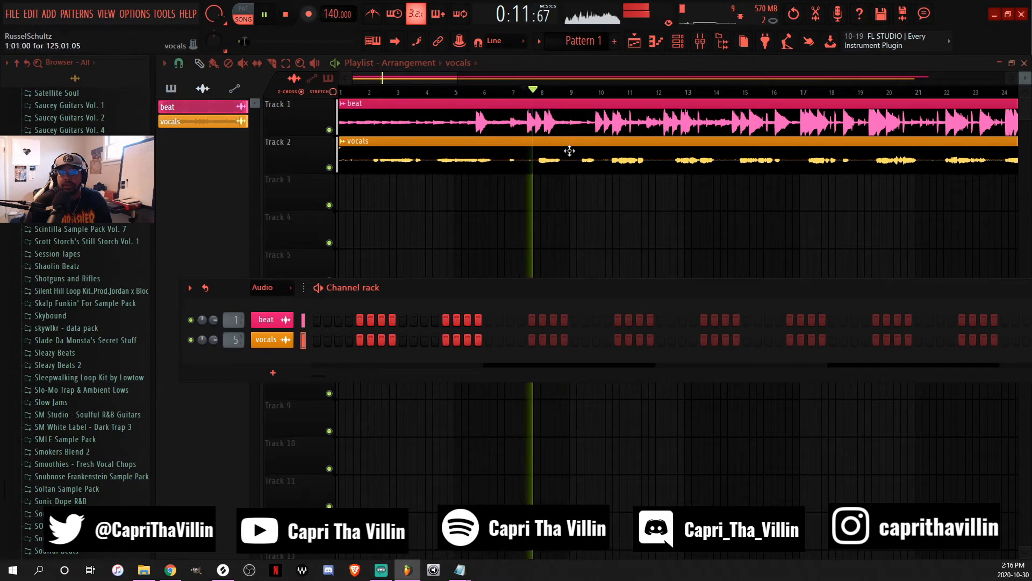
click(700, 43)
key(space)
click(637, 45)
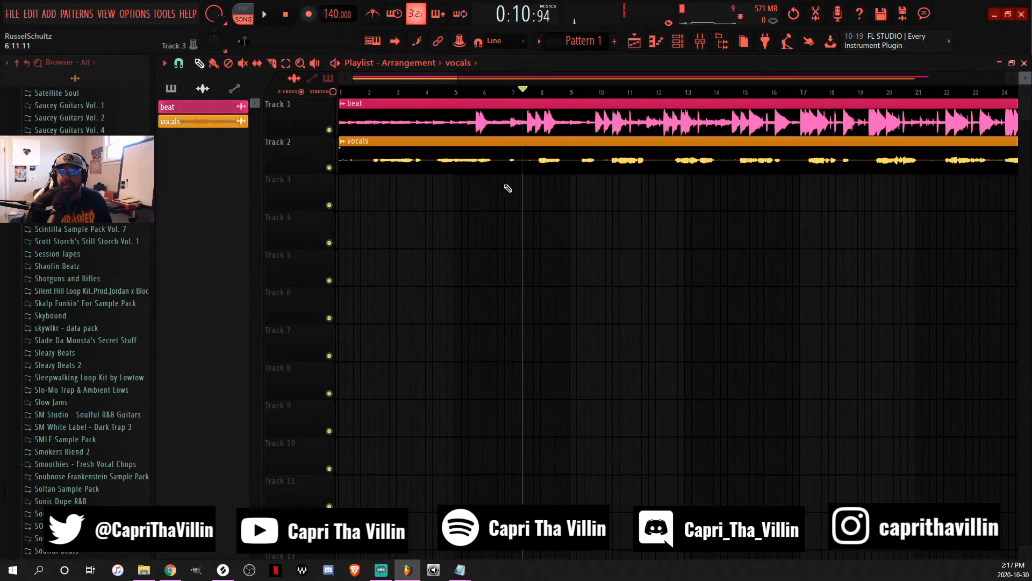
Add Fruity Limiter to effect slot 10 of the vocal preset track and return to the playlist.
scroll(565, 173, up, 6)
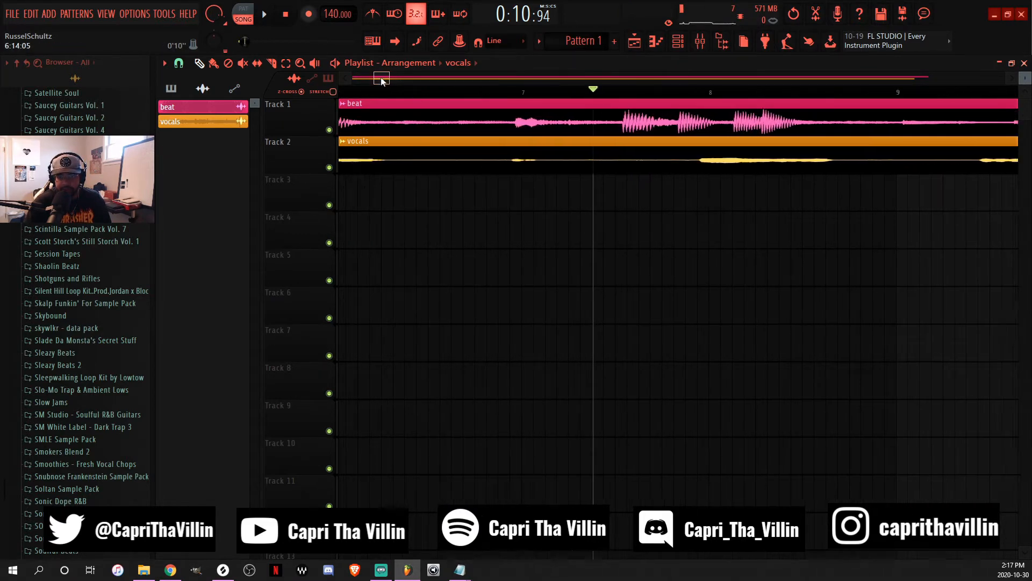
scroll(406, 92, down, 6)
scroll(548, 168, down, 3)
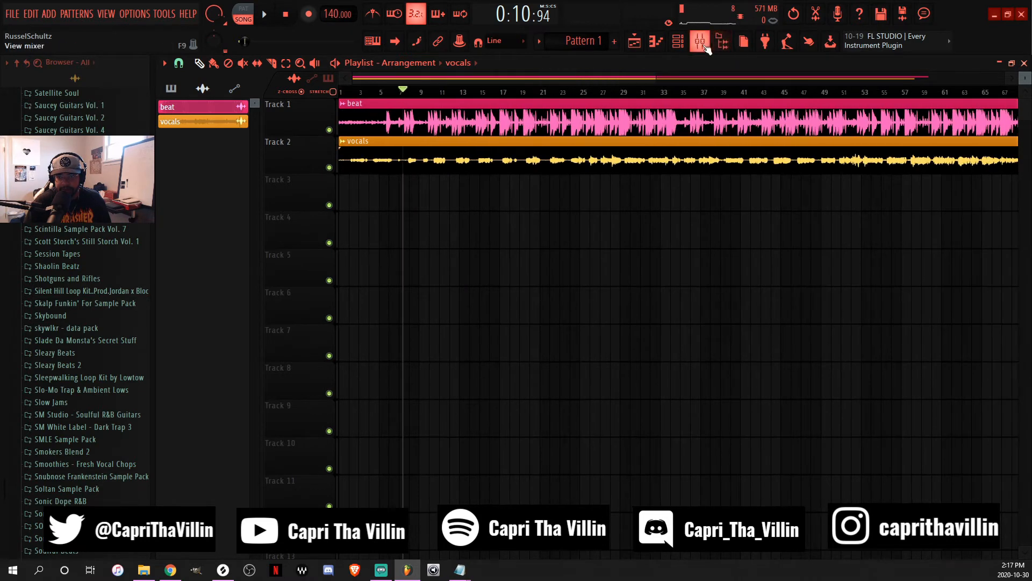
click(700, 41)
click(893, 283)
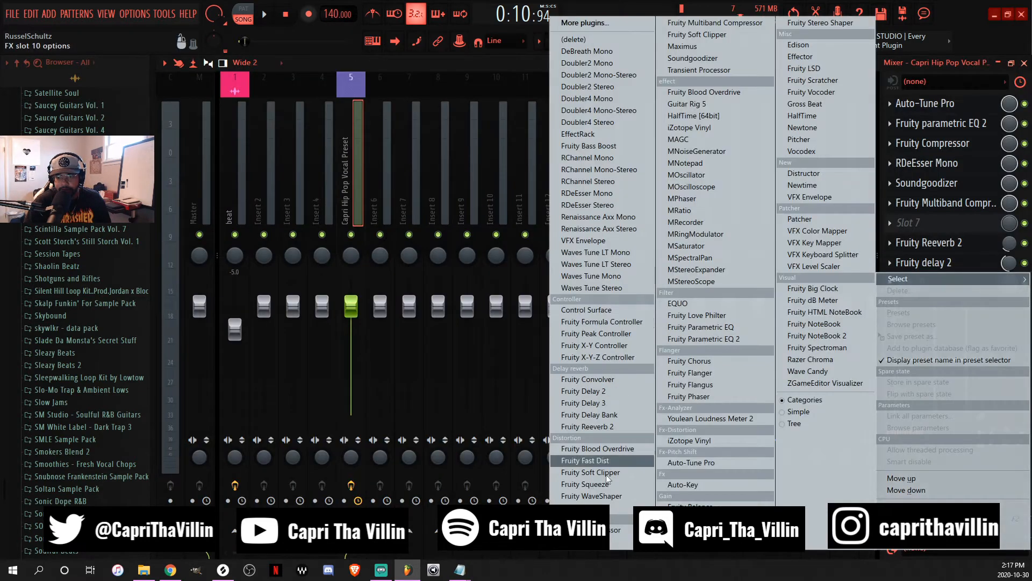
click(607, 542)
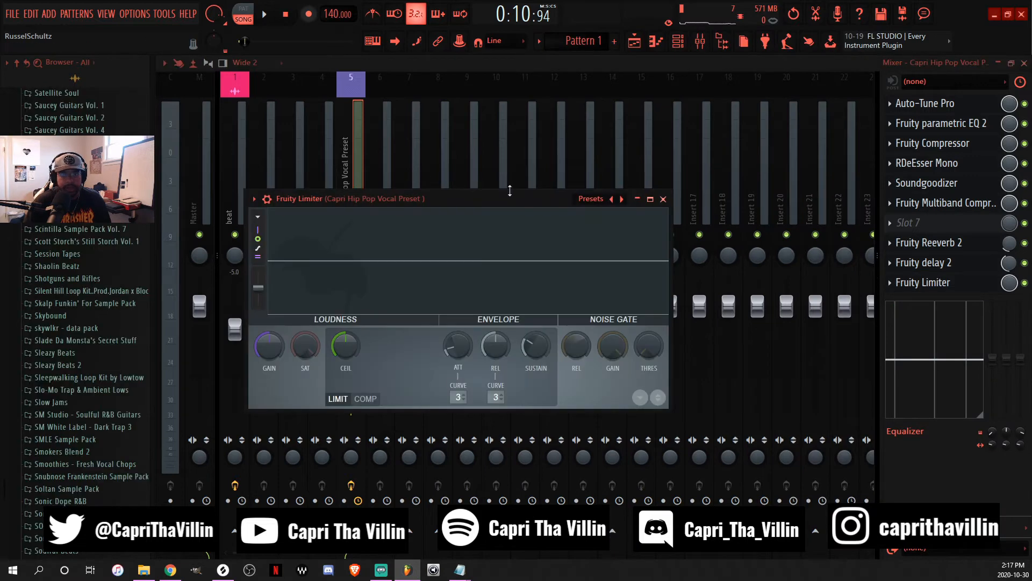
drag(510, 195, 613, 124)
click(651, 158)
click(683, 303)
key(F5)
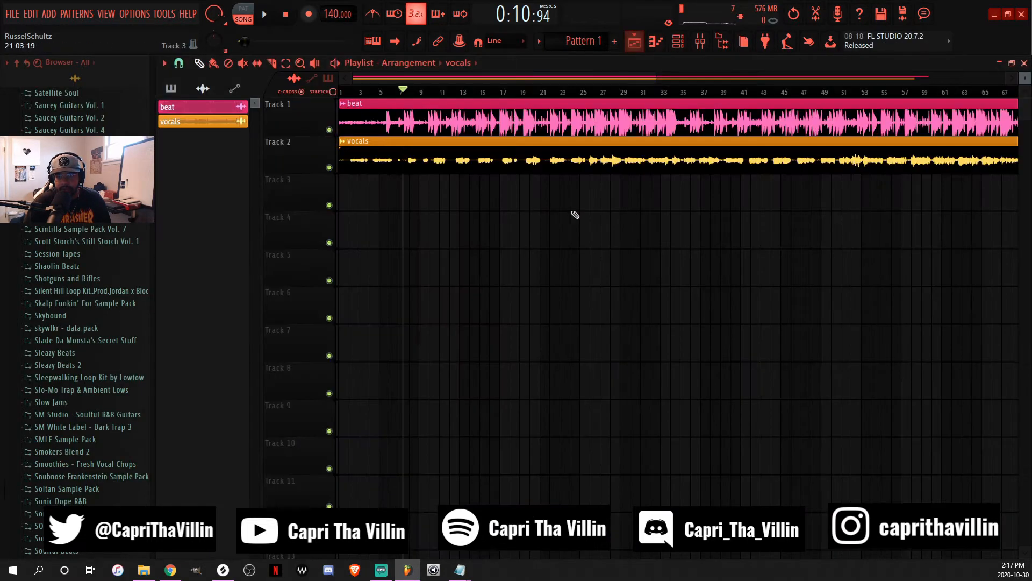
Disable Fruity delay 2 on the vocal preset track while playing the song from about bar 7, and stop playback.
scroll(408, 89, up, 5)
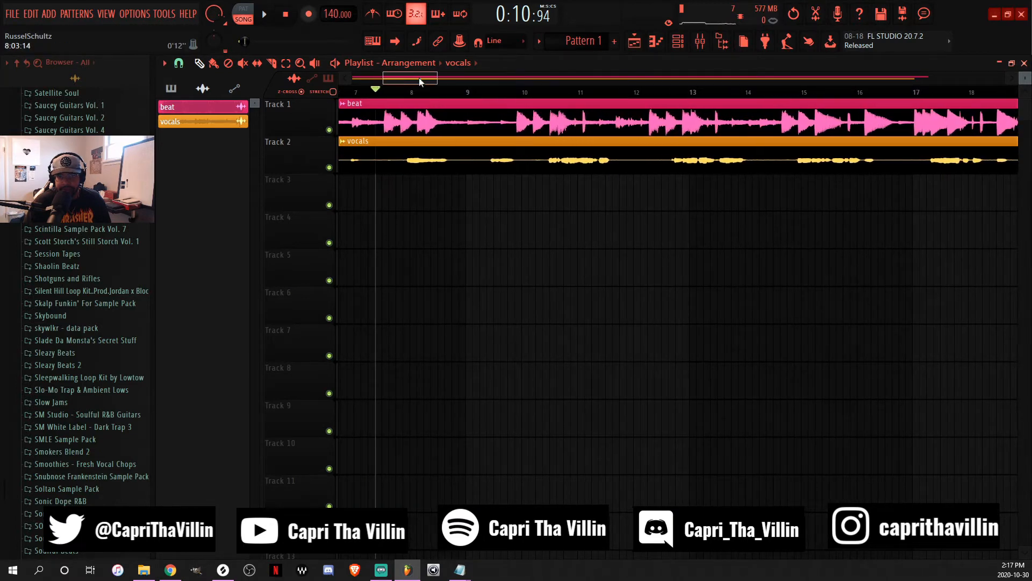
scroll(448, 115, left, 5)
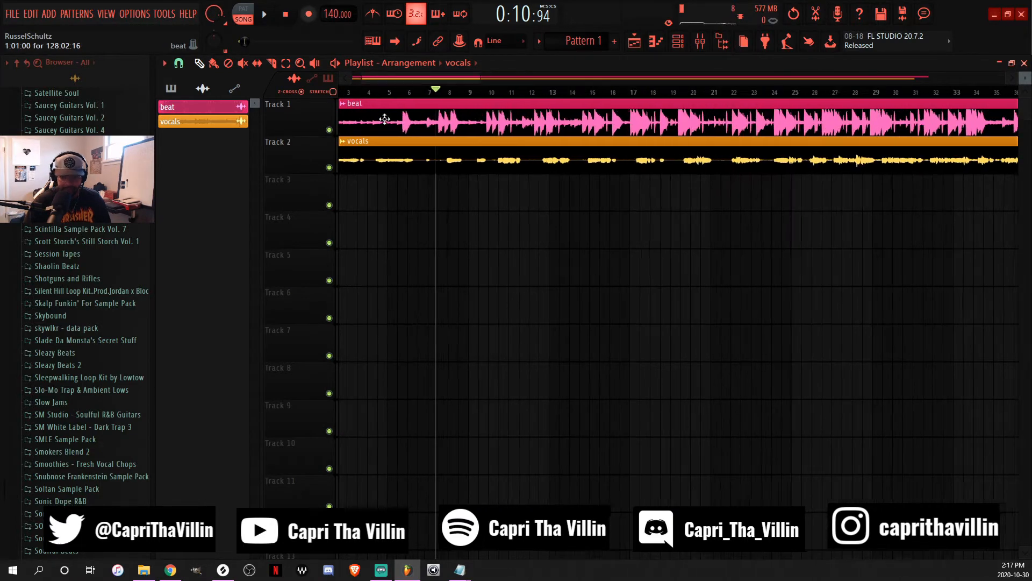
key(space)
scroll(592, 129, down, 3)
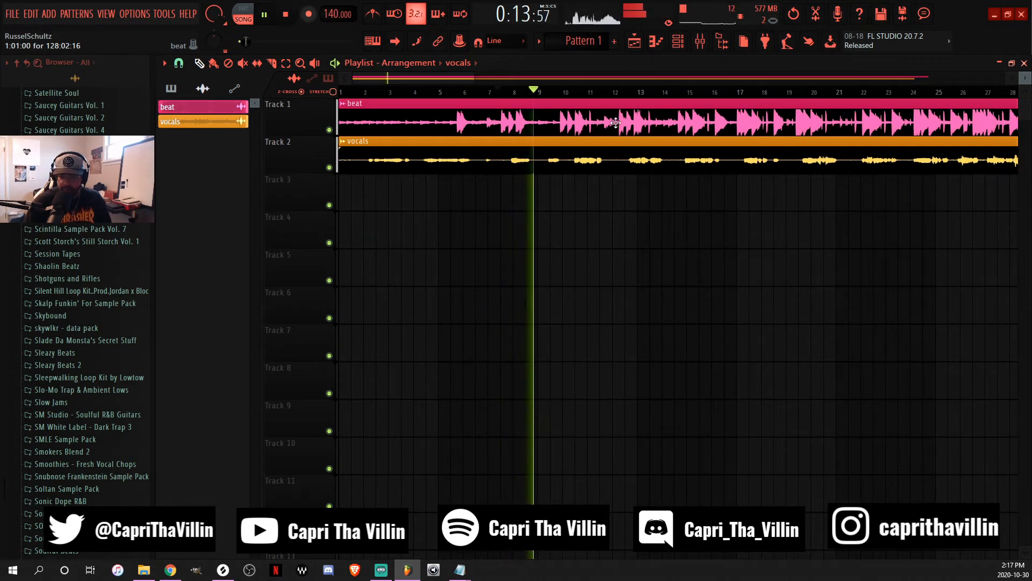
click(702, 43)
click(936, 262)
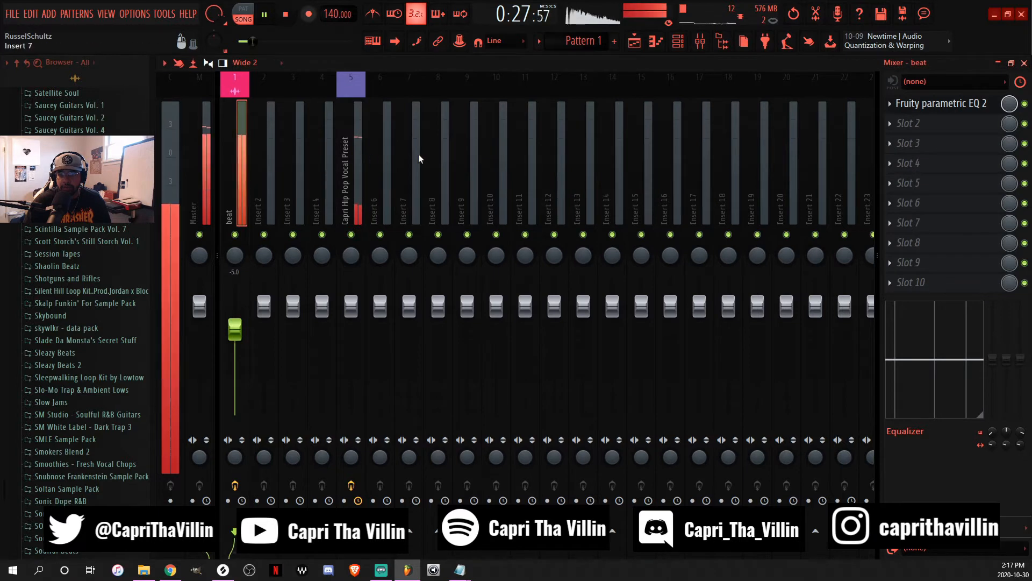
click(352, 169)
key(space)
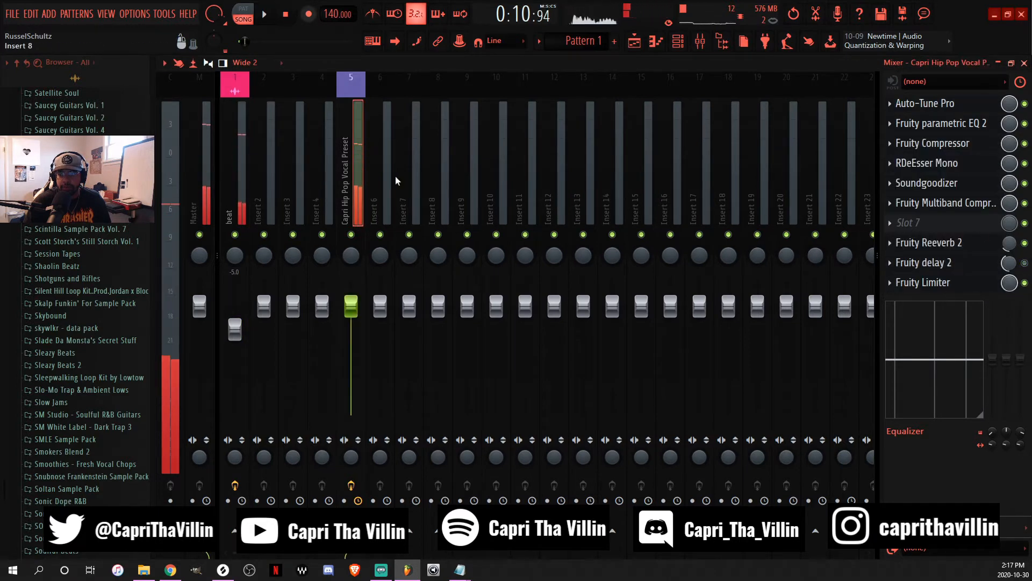
Play the song and open the beat track's Fruity parametric EQ 2 in a maximized window.
click(229, 150)
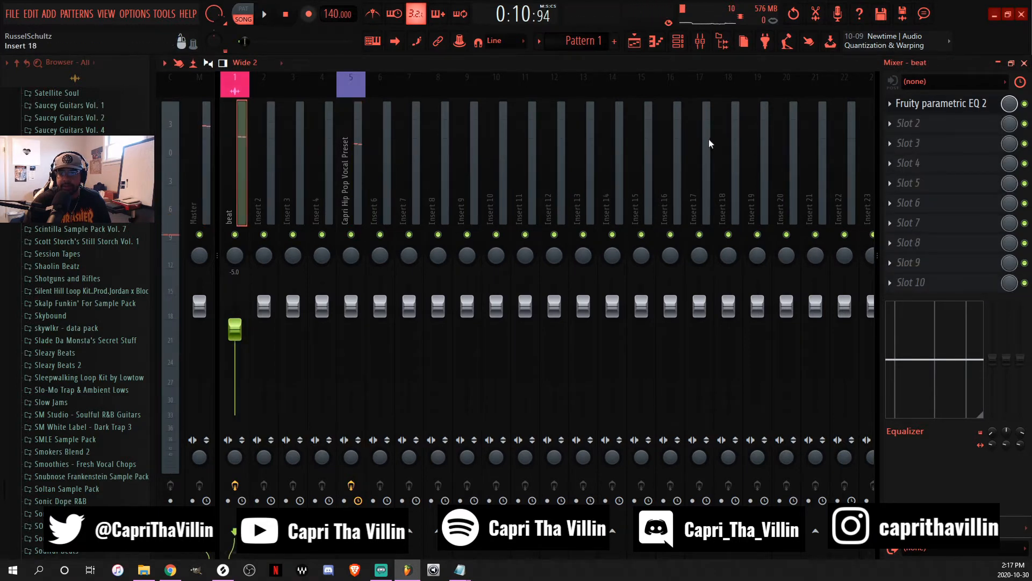
click(962, 108)
click(645, 46)
key(space)
click(697, 41)
click(948, 108)
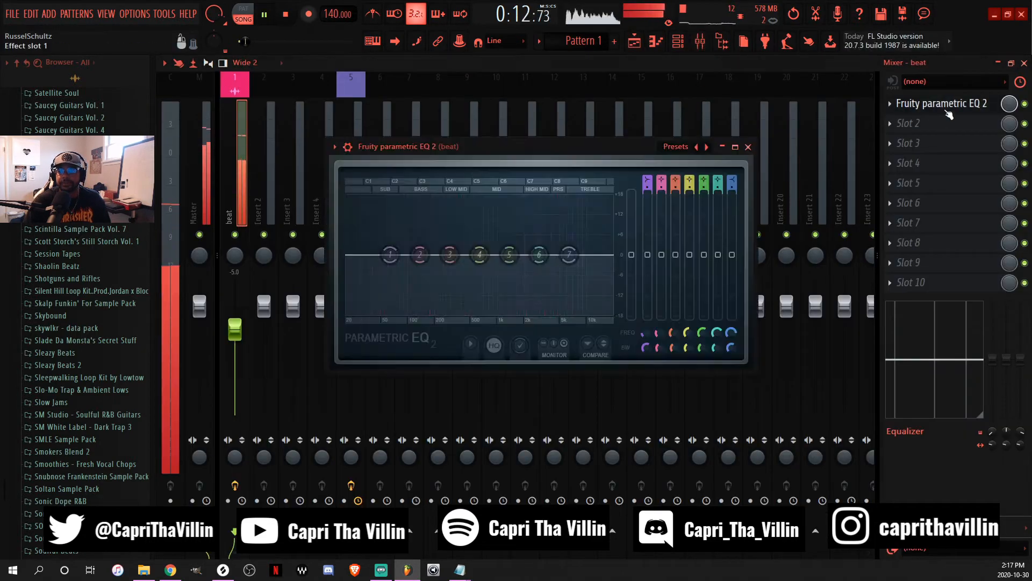
click(735, 147)
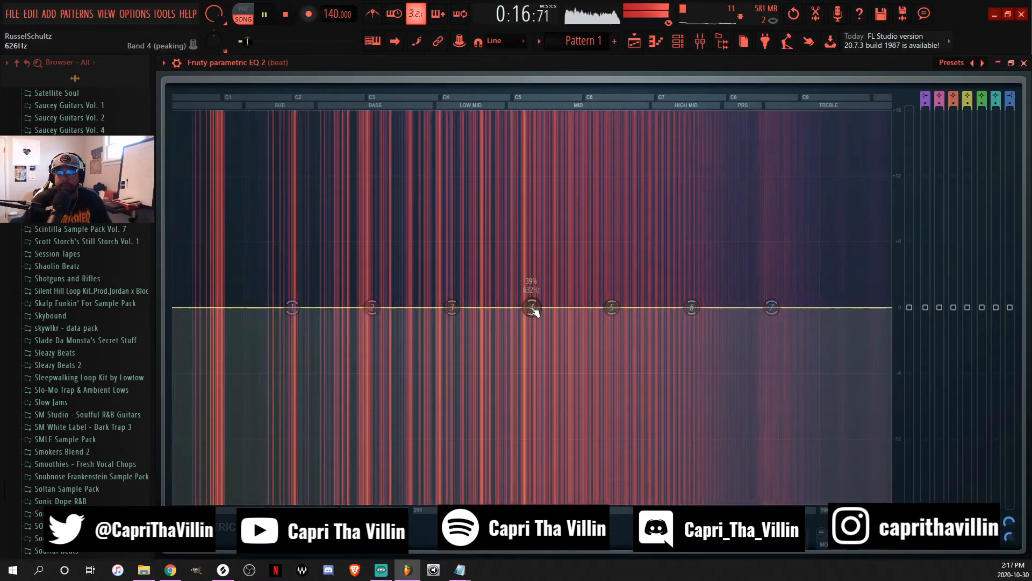
Boost EQ band 4 of the beat to 15.4 dB at 632 Hz with a 16% bandwidth.
scroll(532, 308, down, 8)
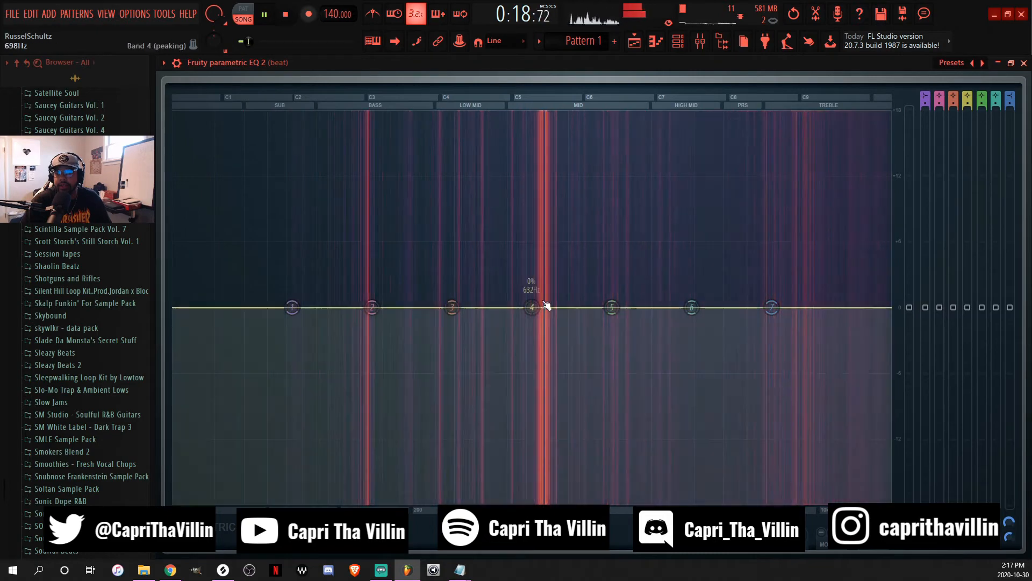
drag(968, 307, 967, 281)
drag(532, 281, 532, 188)
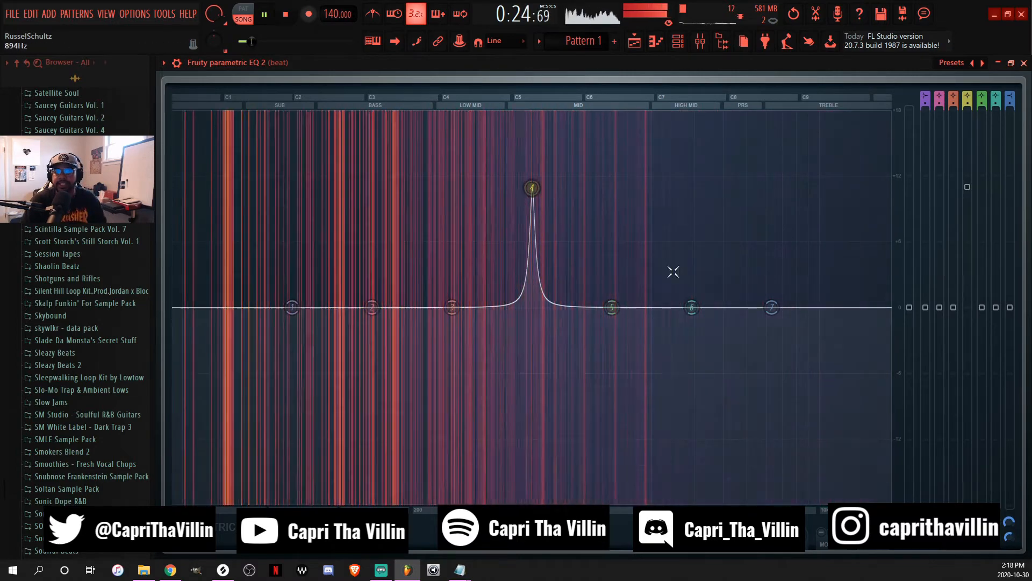
drag(967, 187, 967, 109)
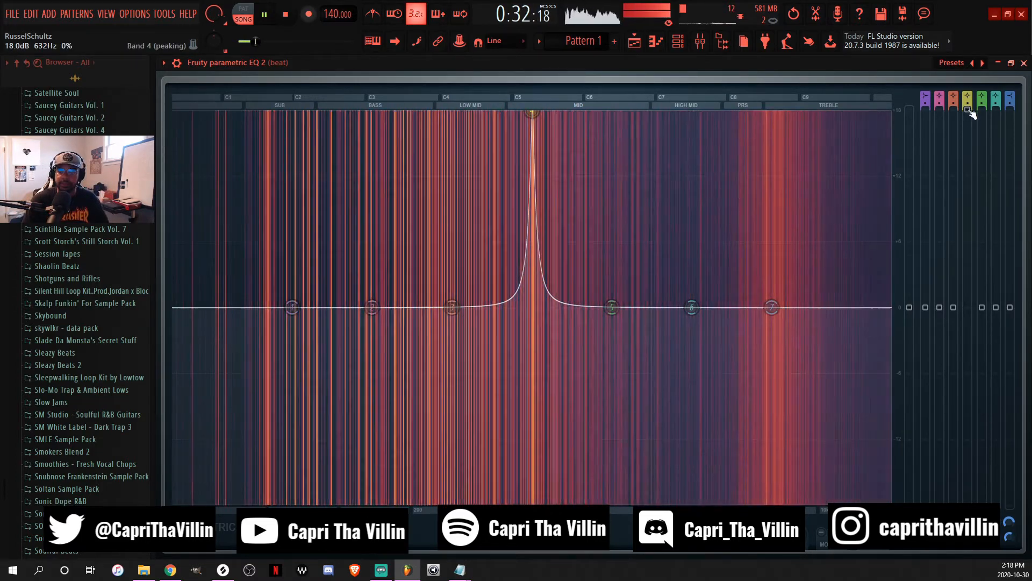
drag(967, 110, 967, 138)
drag(967, 536, 967, 525)
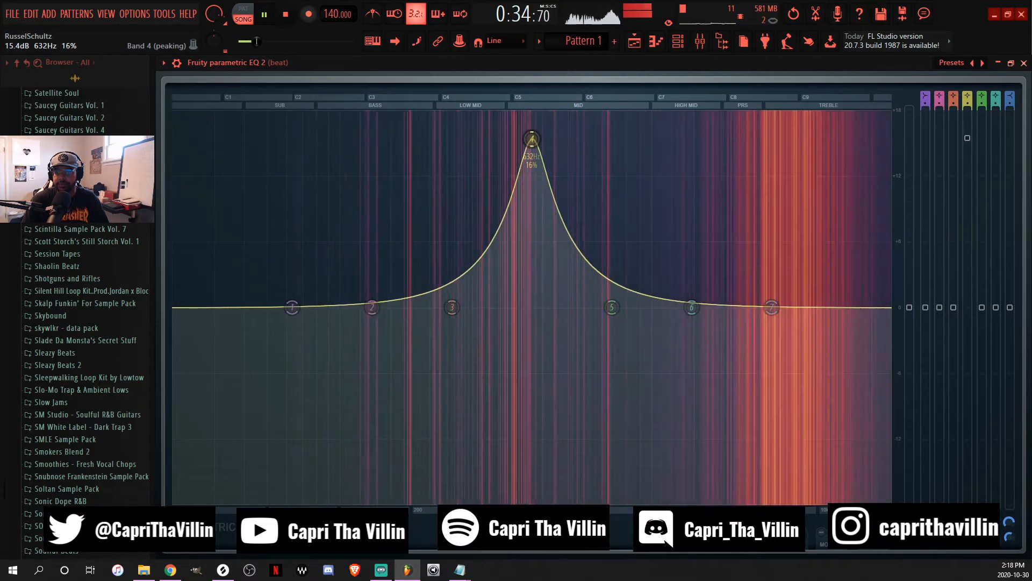
Sweep the boosted band 4 up through the high mids and back down to 385 Hz to find harsh frequencies.
drag(531, 139, 556, 140)
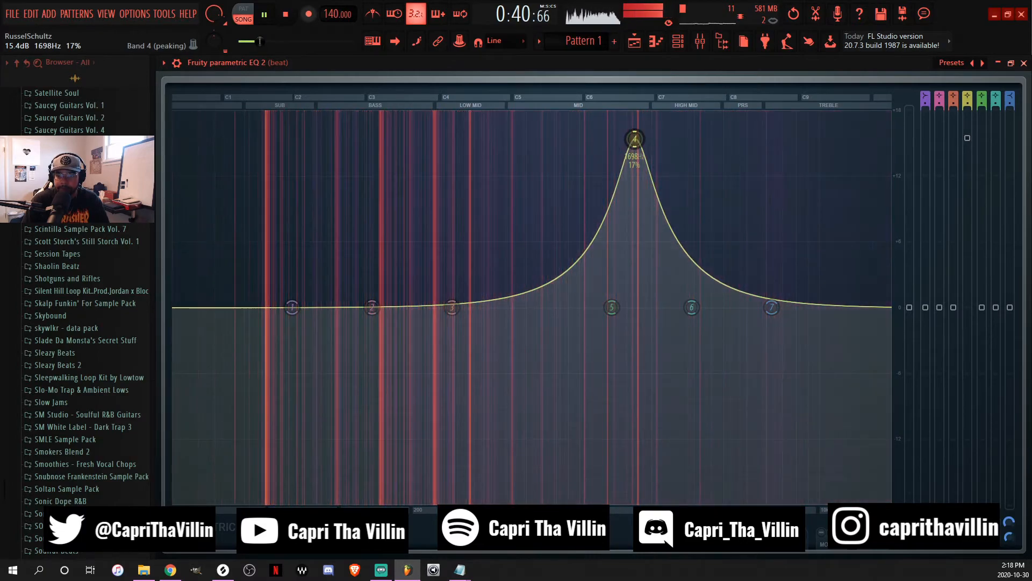
drag(634, 140, 660, 139)
mouse_move(762, 139)
mouse_down()
mouse_move(856, 139)
mouse_move(763, 139)
mouse_up()
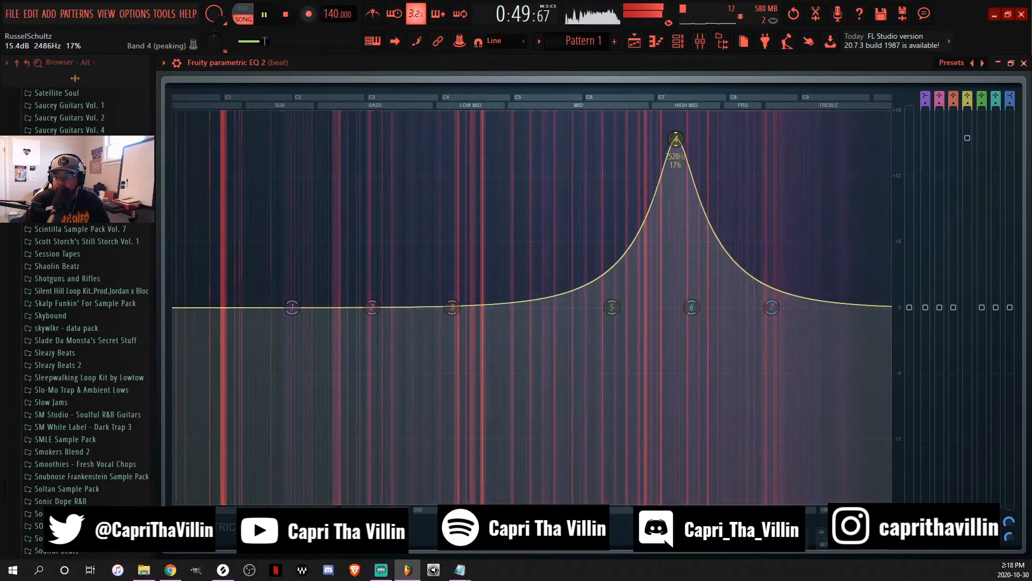
drag(676, 139, 644, 139)
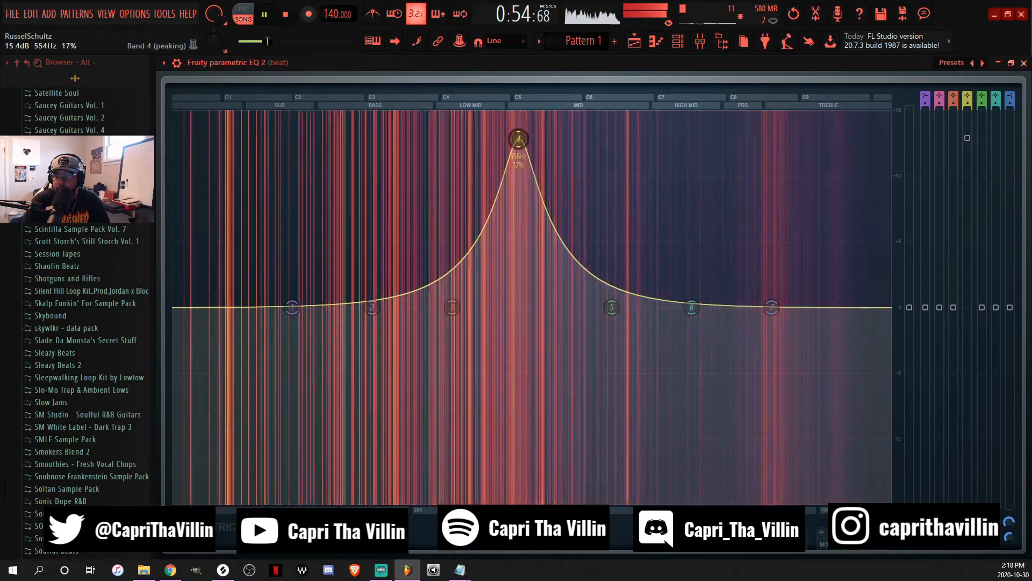
drag(505, 140, 490, 139)
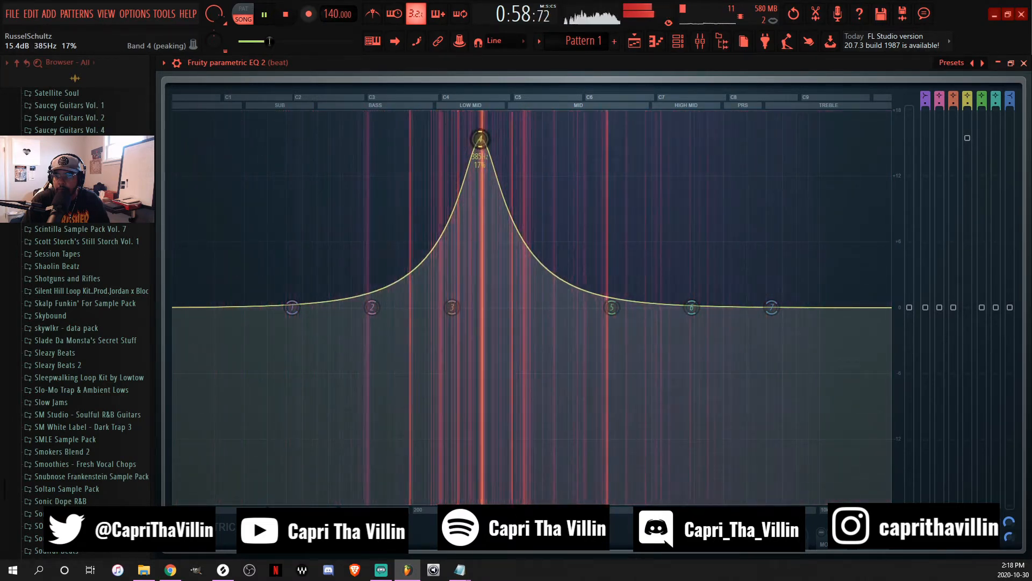
Raise band 4 to 17.2 dB with a 26% bandwidth, sweep it across the spectrum, and settle it at 514 Hz.
drag(969, 138, 968, 112)
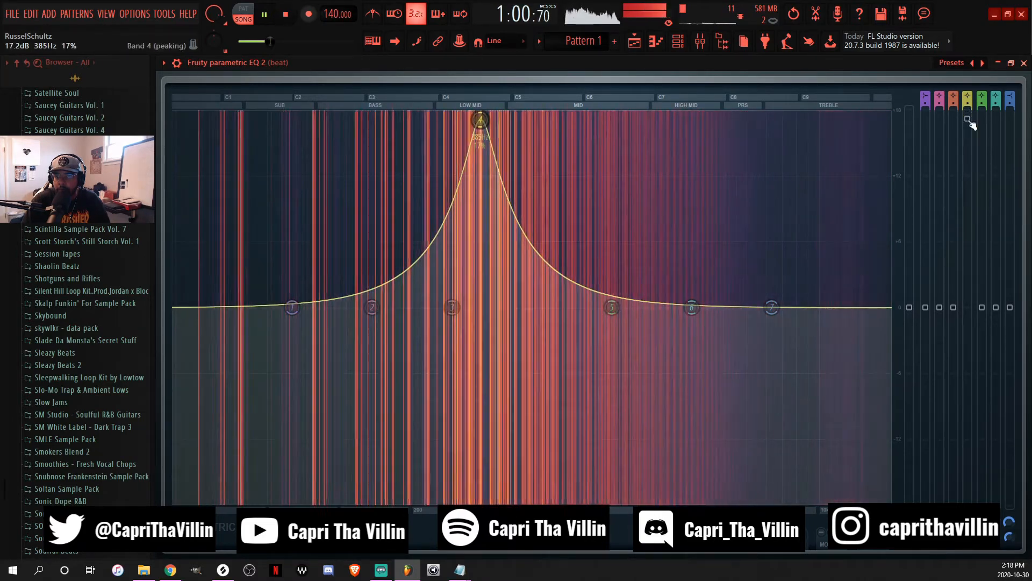
scroll(480, 120, up, 4)
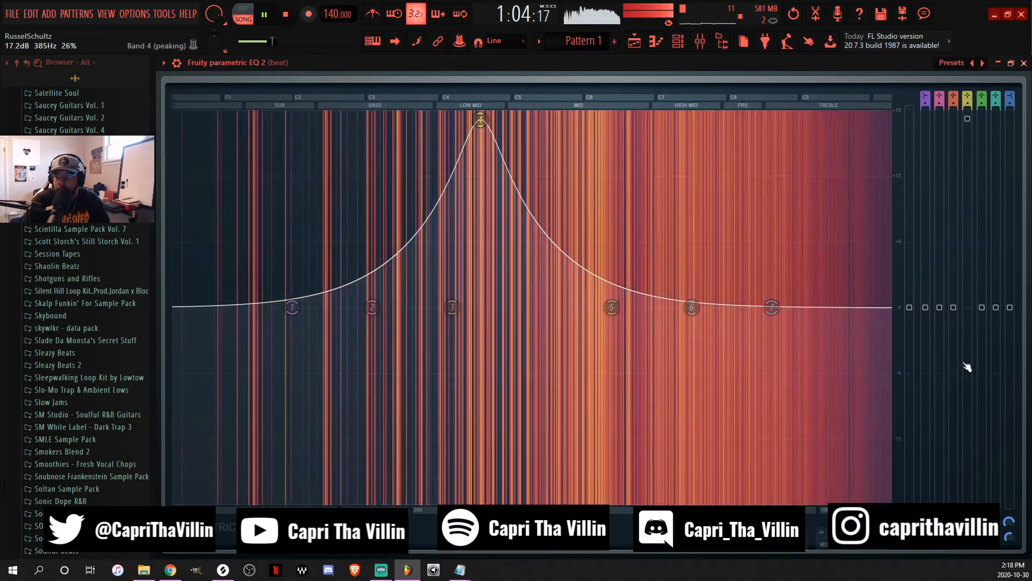
drag(480, 120, 383, 119)
drag(291, 119, 347, 119)
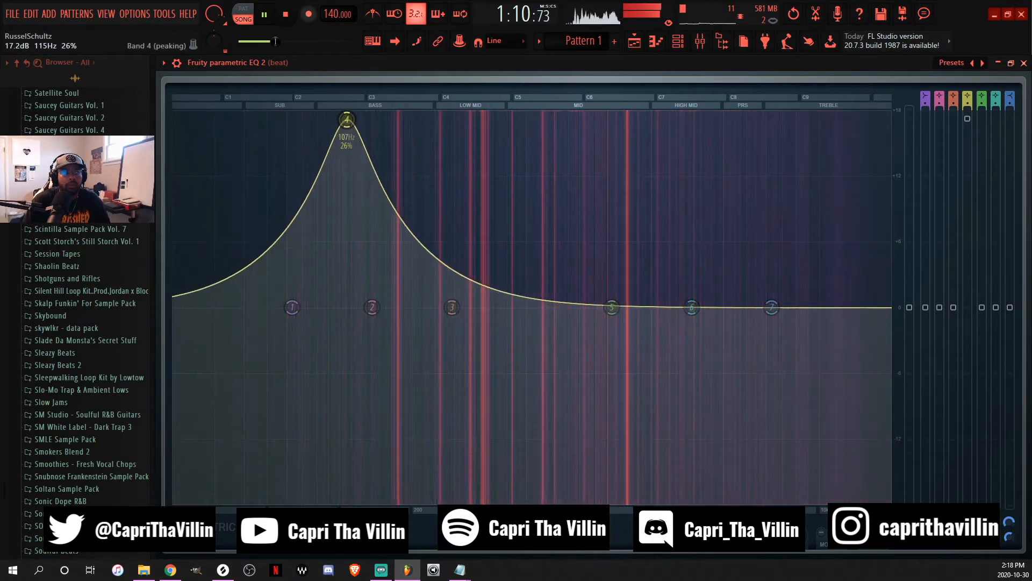
drag(414, 120, 540, 120)
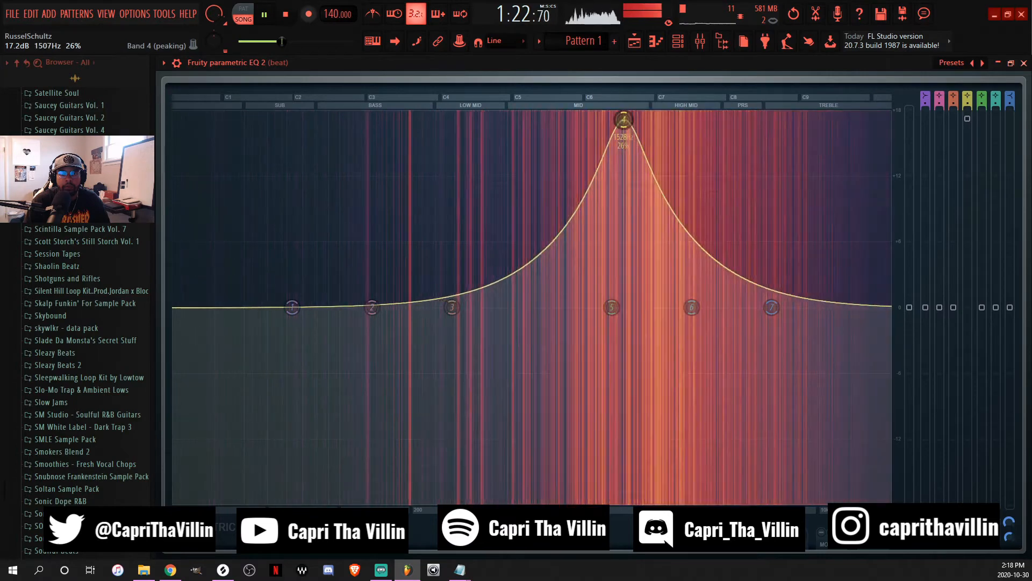
drag(600, 120, 516, 119)
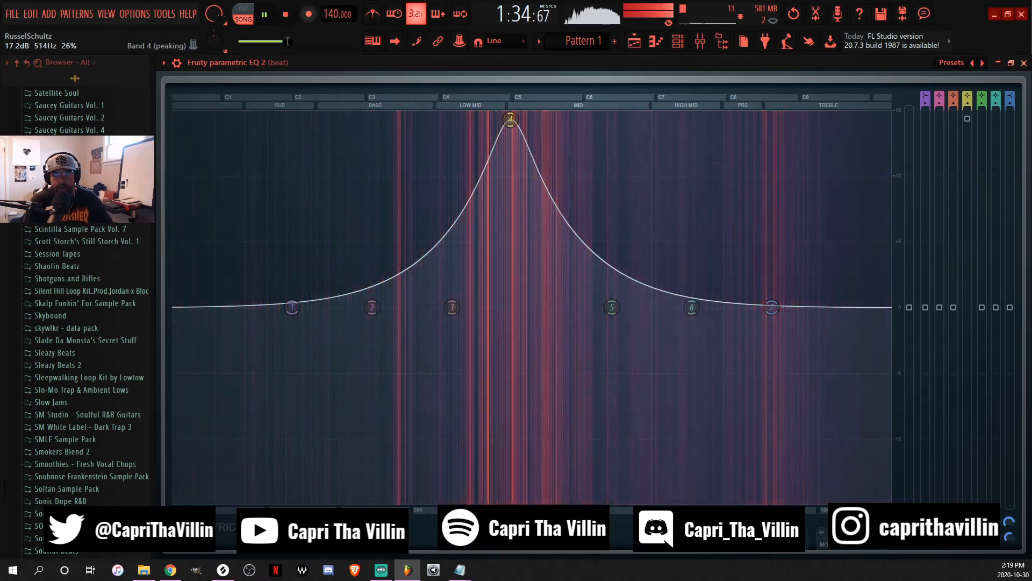
Cut band 4 of the beat's EQ to about -6 dB and narrow its bandwidth.
drag(967, 118, 968, 284)
drag(967, 372, 967, 371)
drag(967, 537, 967, 552)
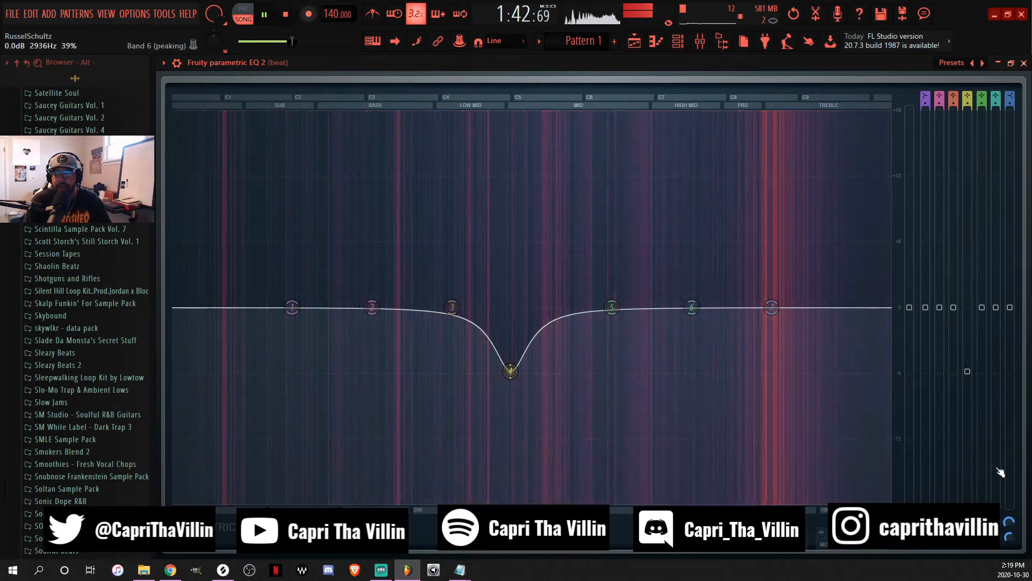
Restore the EQ window's size, and switch the beat's EQ off and on again to compare the sound.
click(1011, 64)
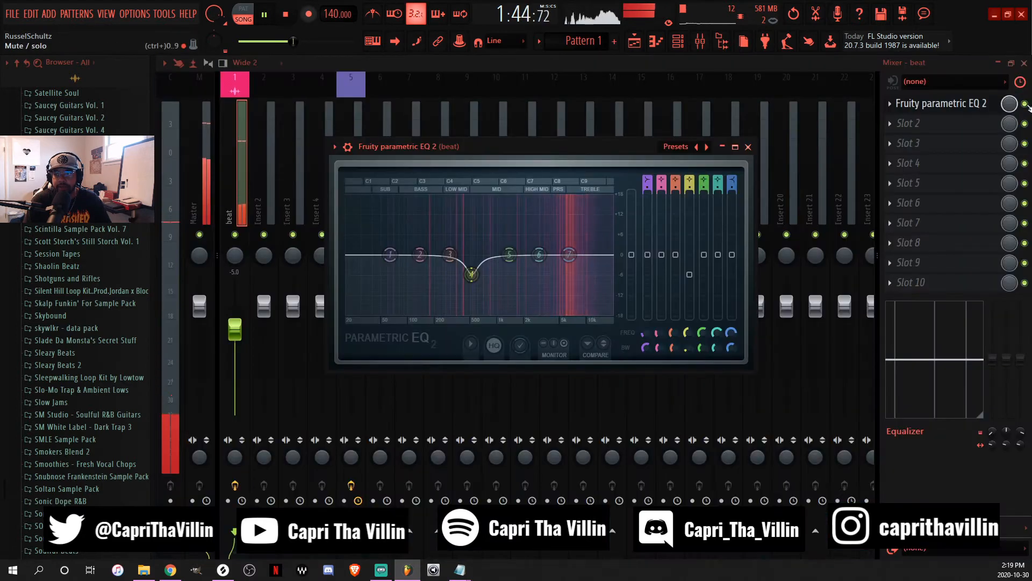
click(1024, 103)
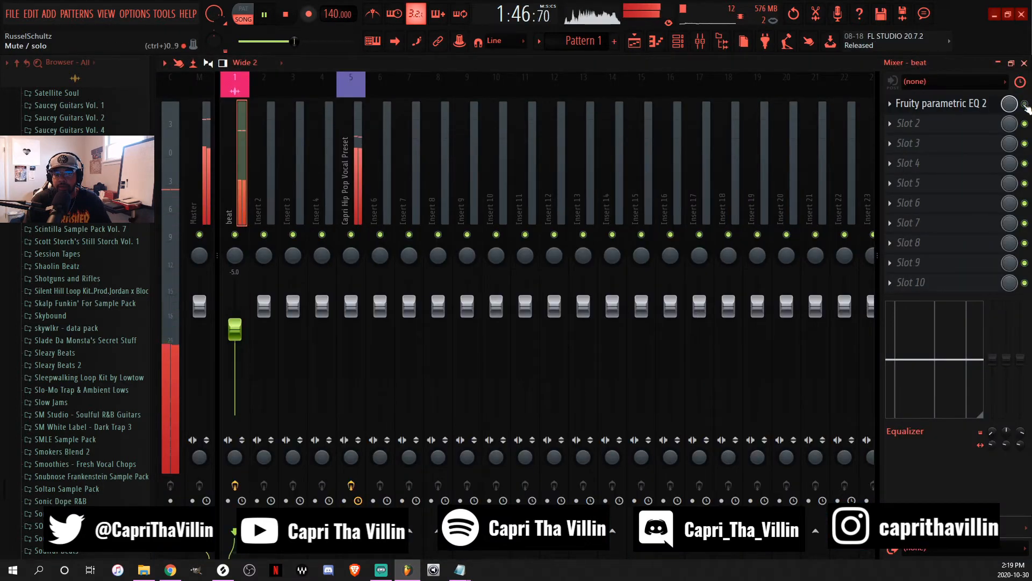
click(1025, 105)
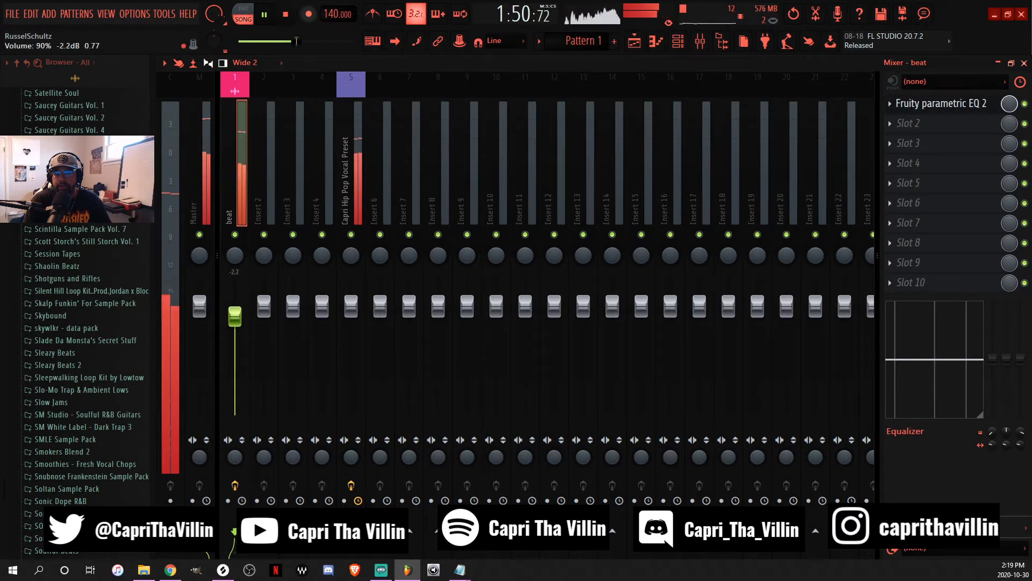
Raise the beat track's level to -1.0 dB, recheck its EQ curve, and select the vocal preset track.
drag(234, 317, 234, 310)
click(956, 105)
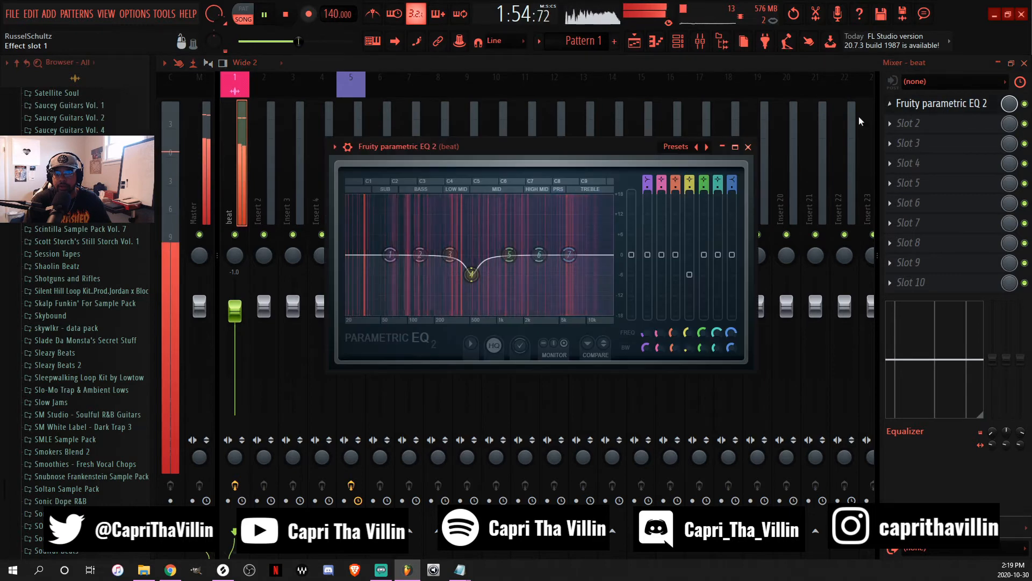
click(357, 162)
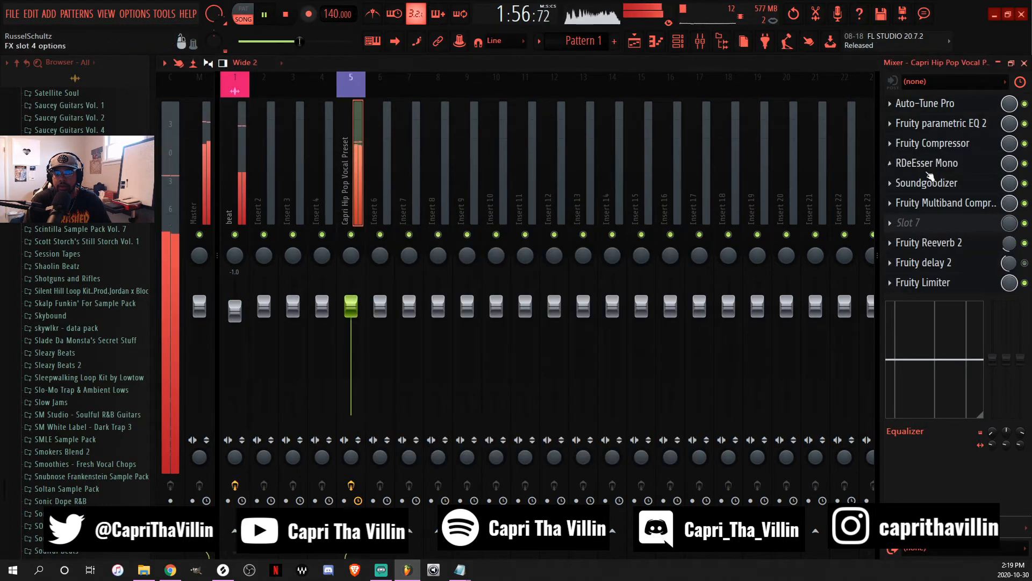
Check the vocal preset's compressor settings and the beat track's EQ curve.
click(957, 143)
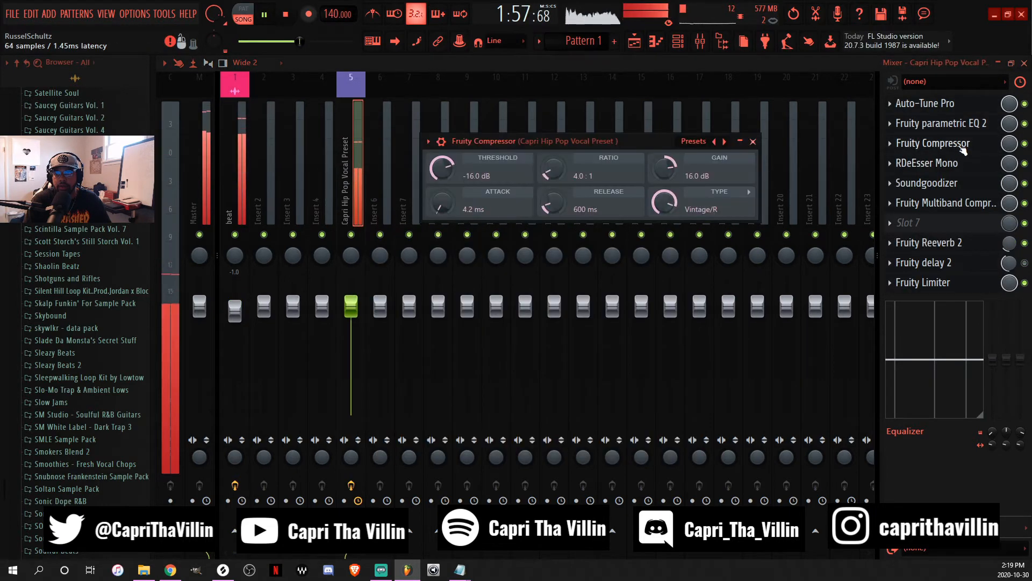
click(249, 150)
click(950, 104)
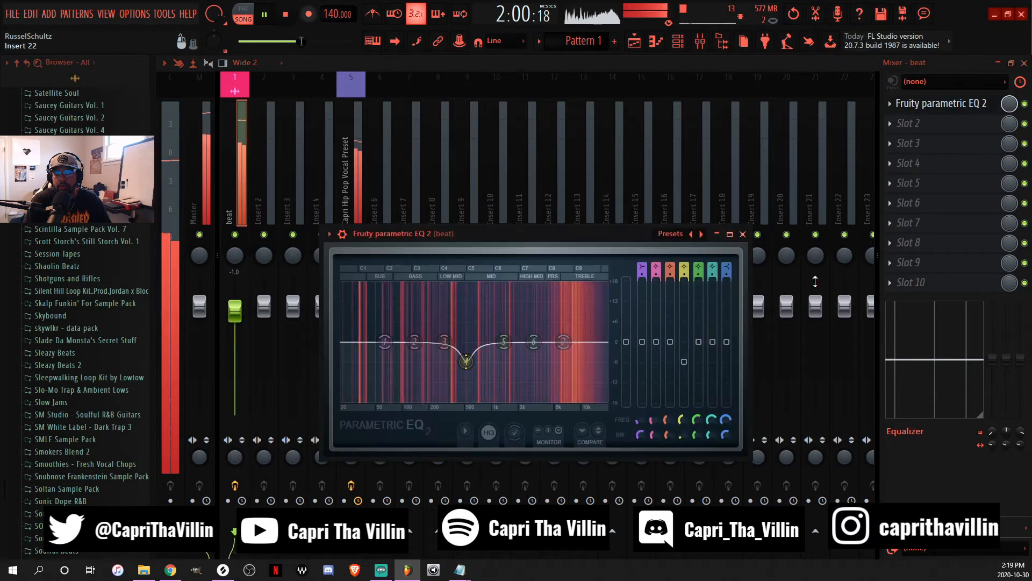
click(743, 234)
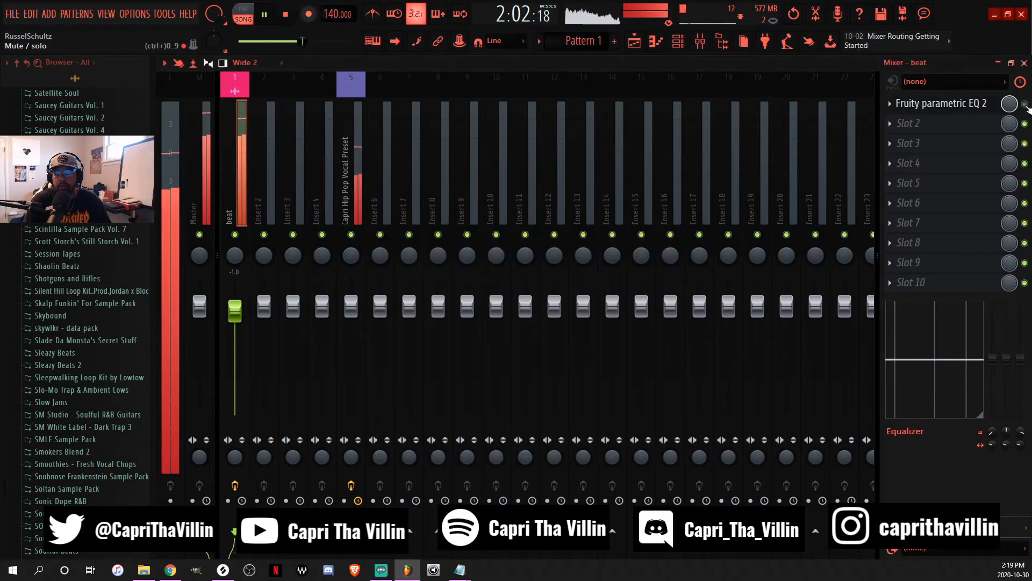
Bypass and re-enable the beat's EQ to compare the sound, and reopen its curve for inspection.
click(961, 105)
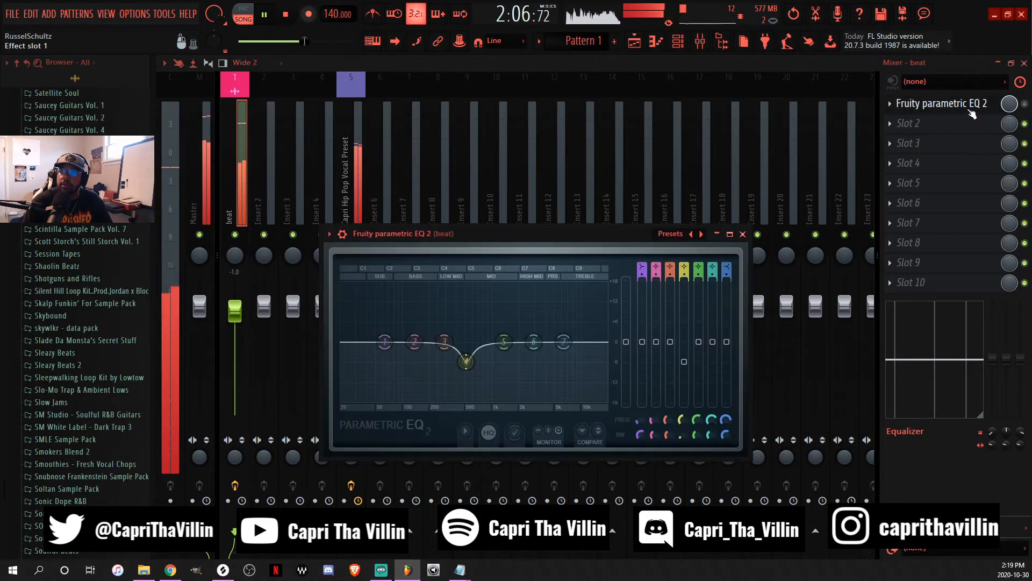
click(1026, 104)
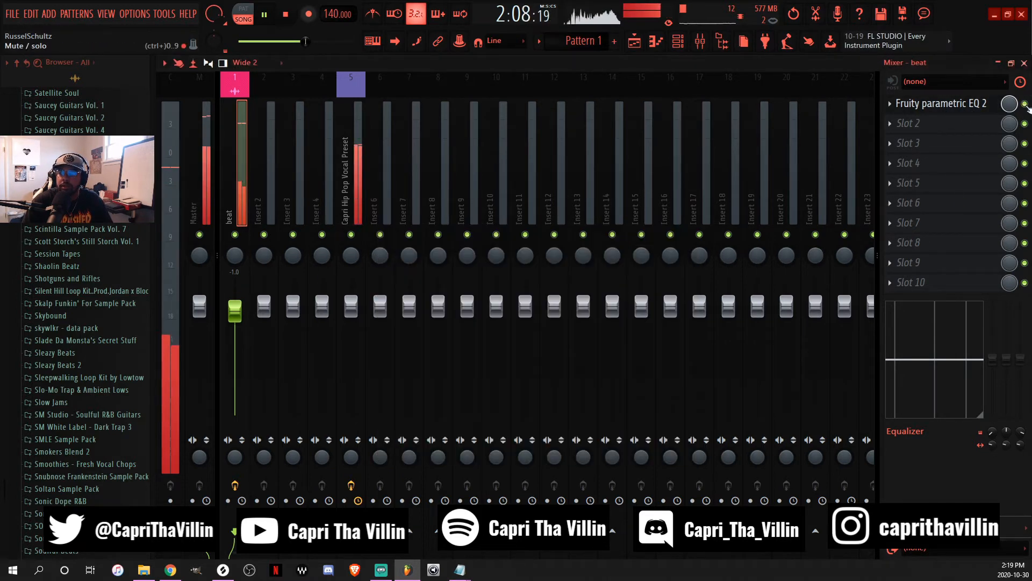
click(981, 105)
drag(649, 246, 643, 161)
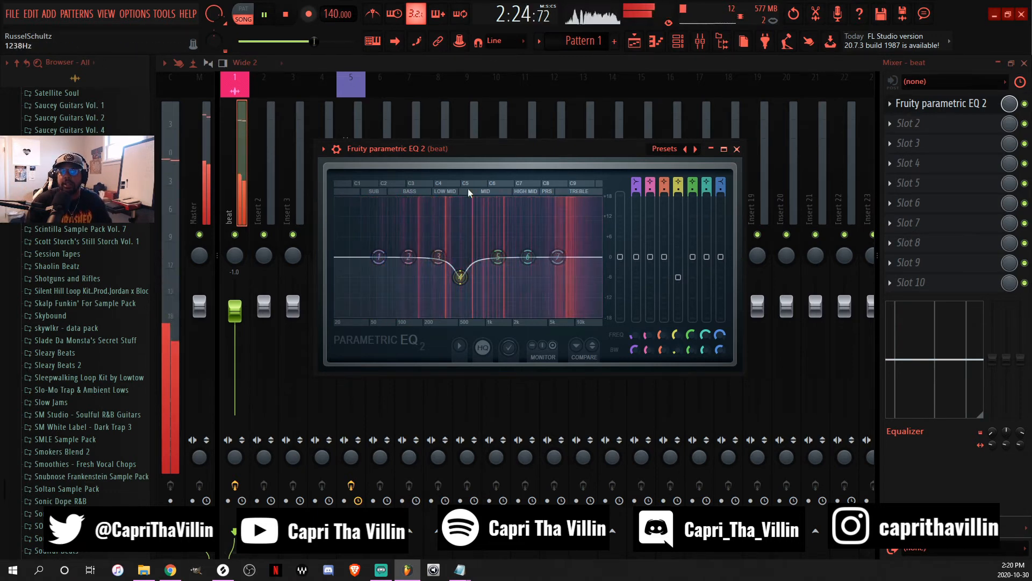
Lower the beat track's level to -3.0 dB and reselect the vocal preset track.
click(343, 102)
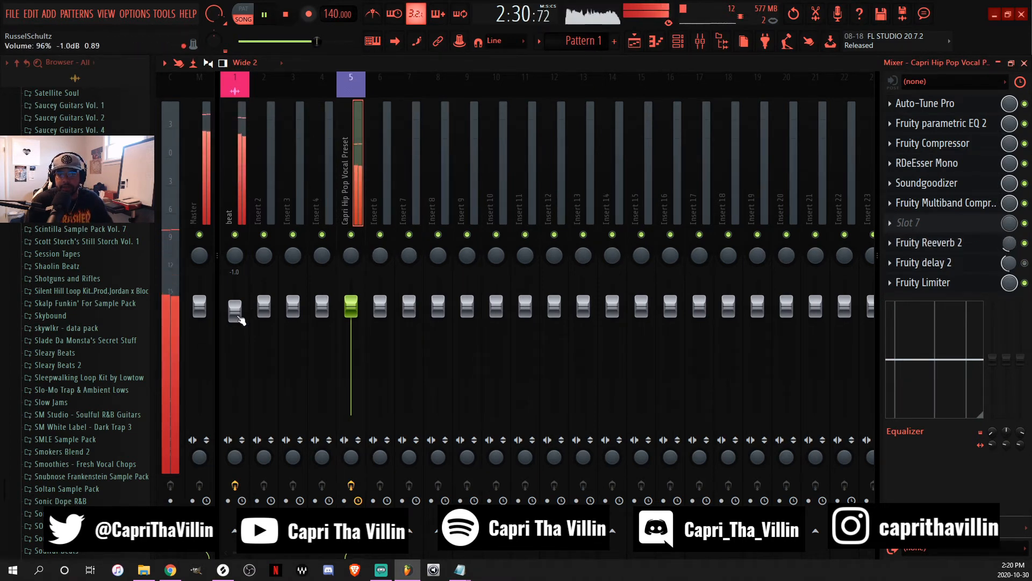
drag(241, 319, 242, 322)
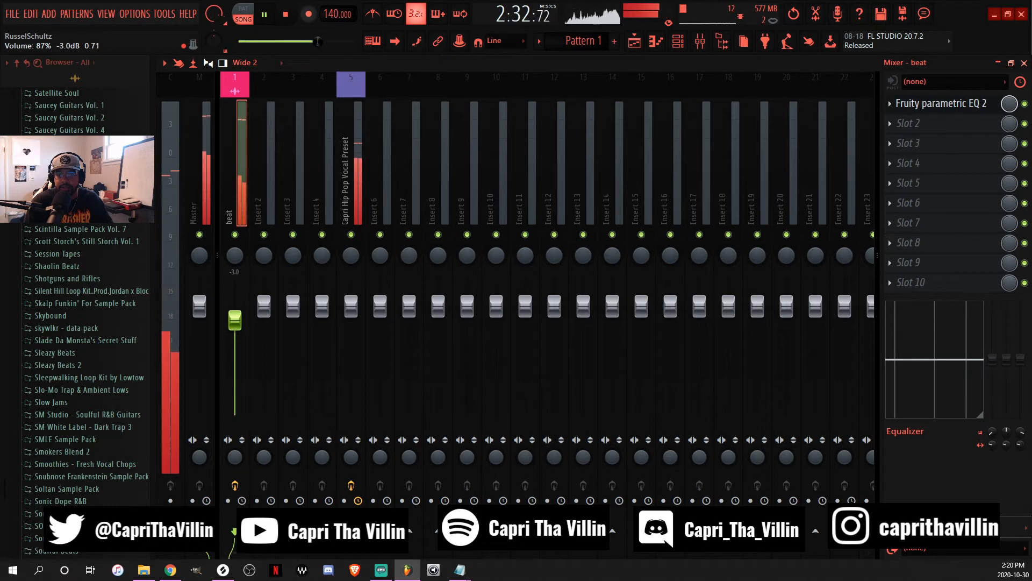
click(350, 302)
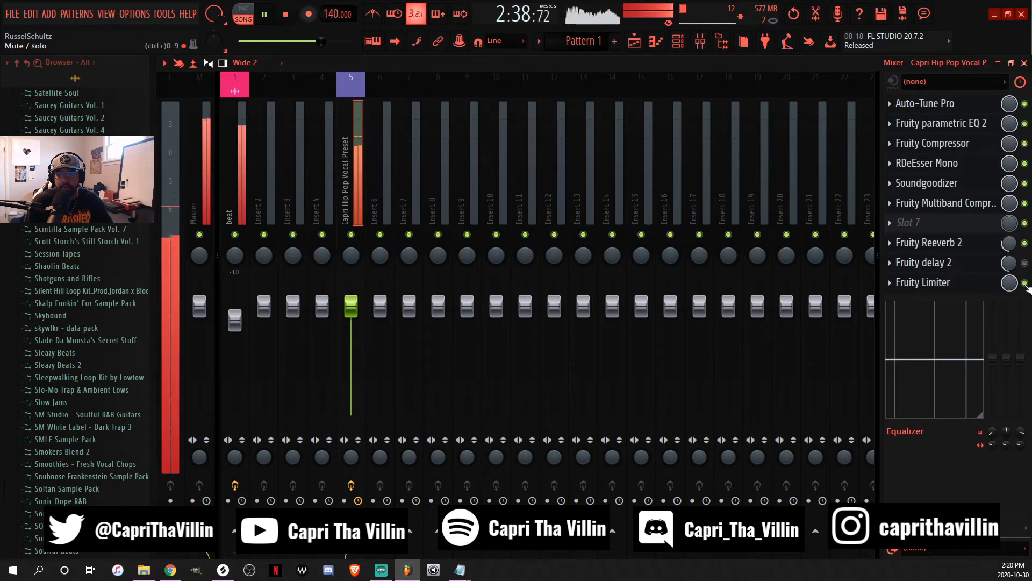
Open the vocal track's Fruity Limiter, maximize its window, and set the noise gate threshold to about -15.5 dB.
click(923, 282)
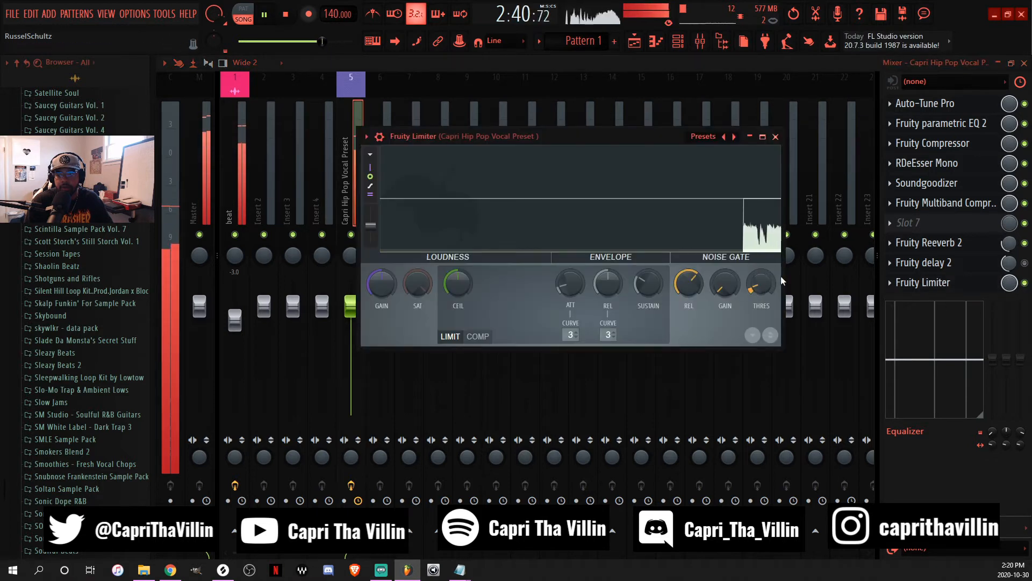
drag(759, 289, 759, 282)
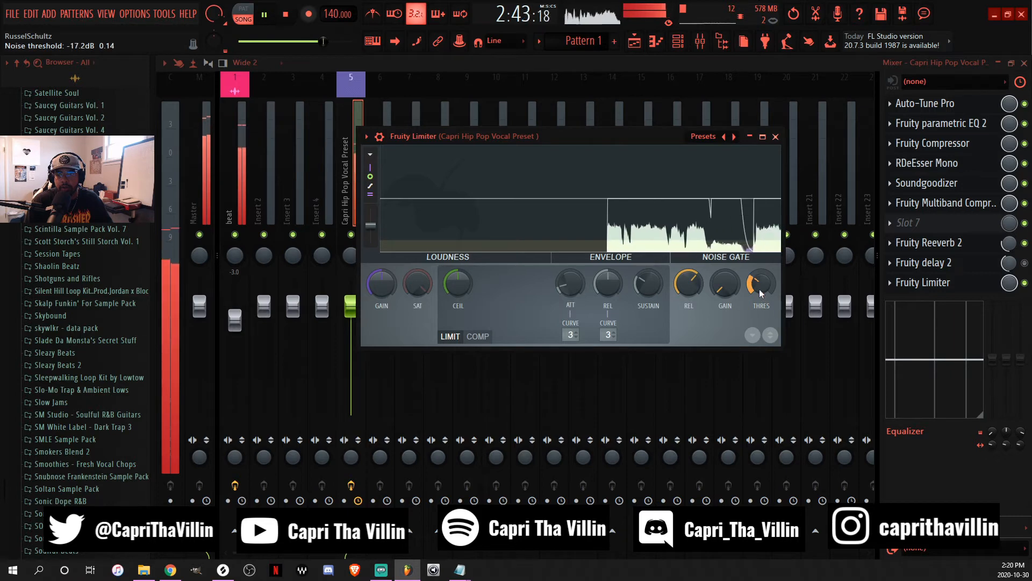
click(762, 136)
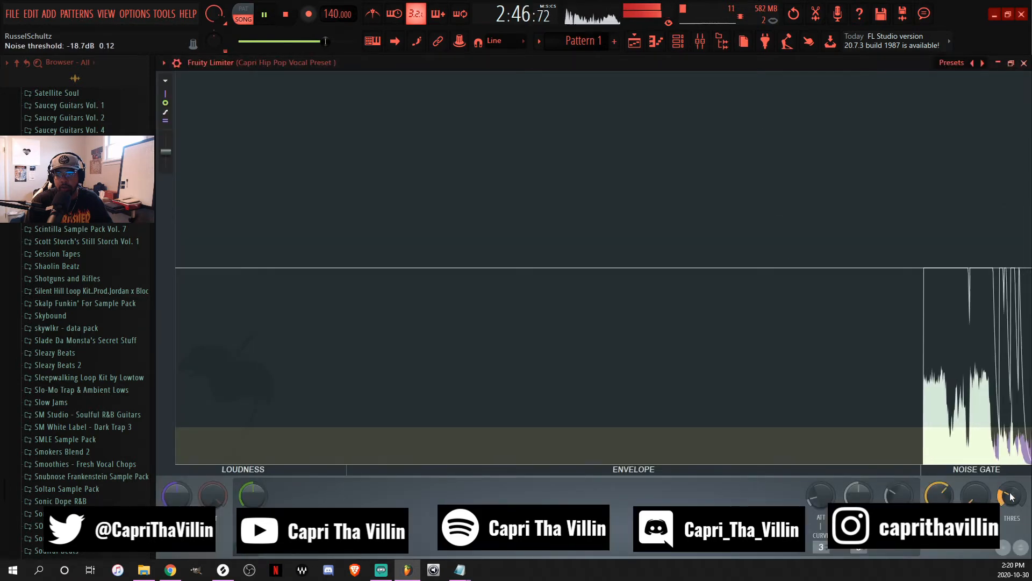
scroll(1010, 497, down, 4)
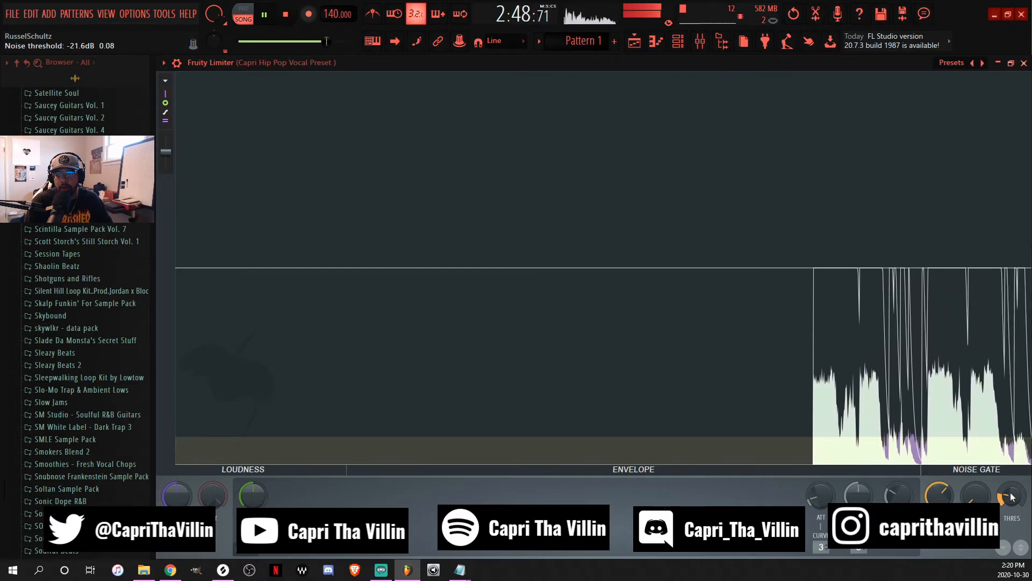
drag(1011, 494, 1011, 469)
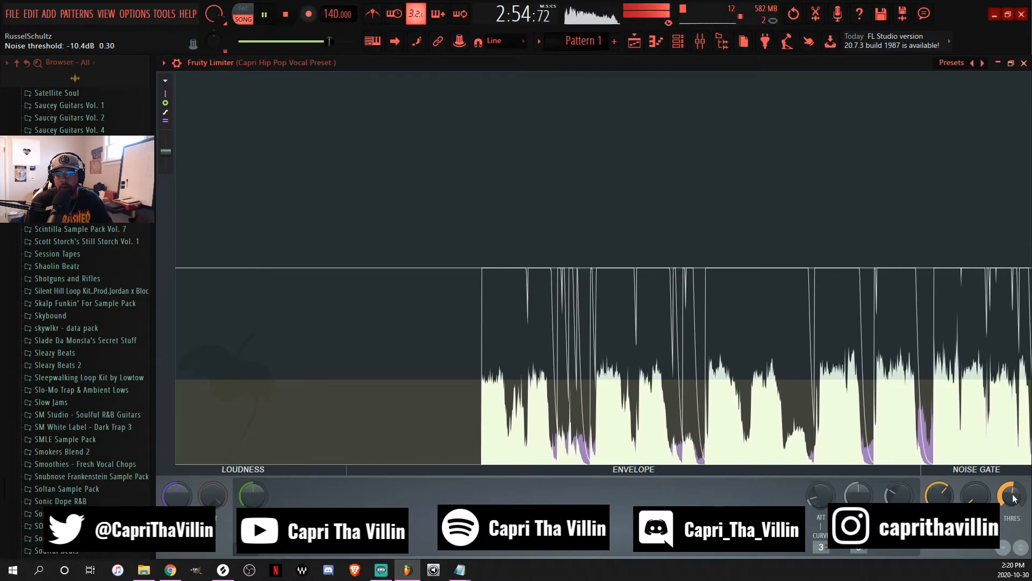
scroll(1011, 495, down, 3)
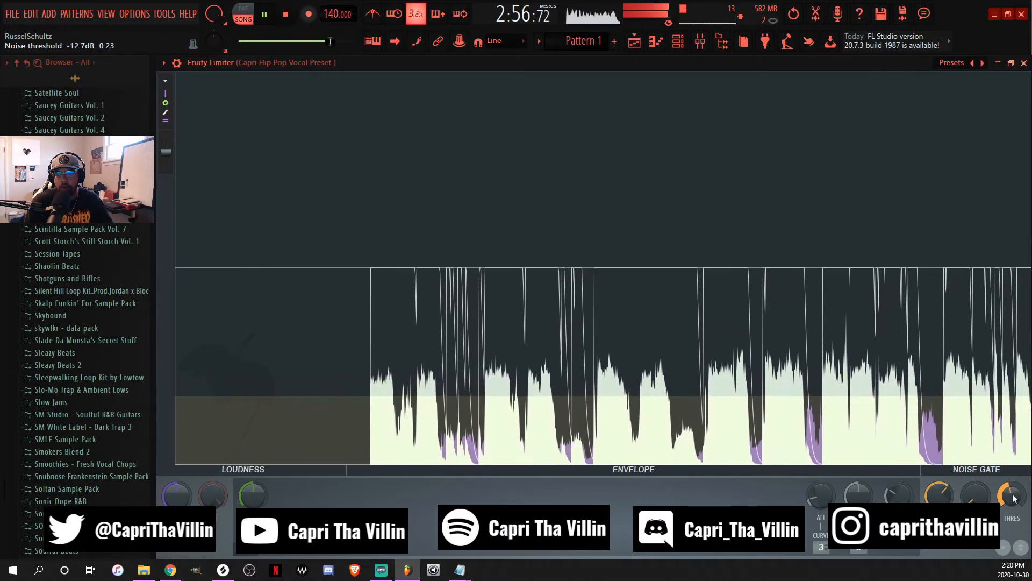
drag(1013, 497, 1013, 507)
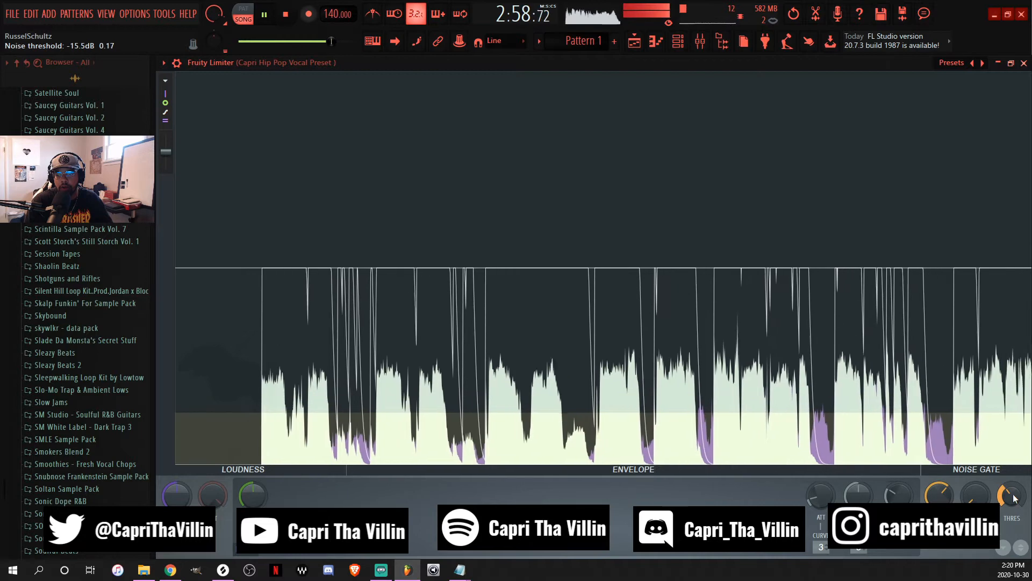
Examine the beat and vocal waveforms around the current playback position in the playlist.
click(637, 43)
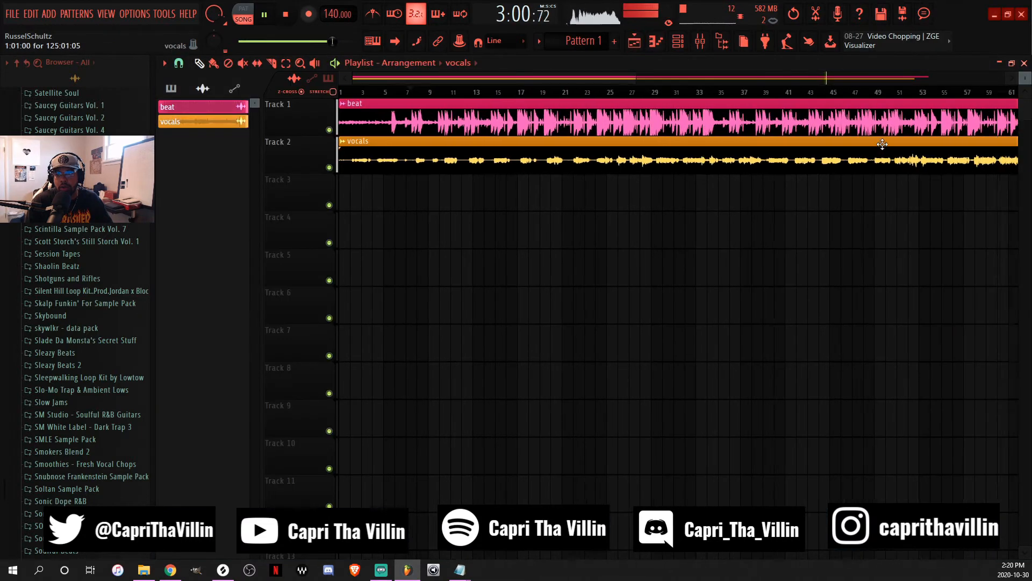
scroll(906, 158, down, 3)
scroll(954, 167, up, 4)
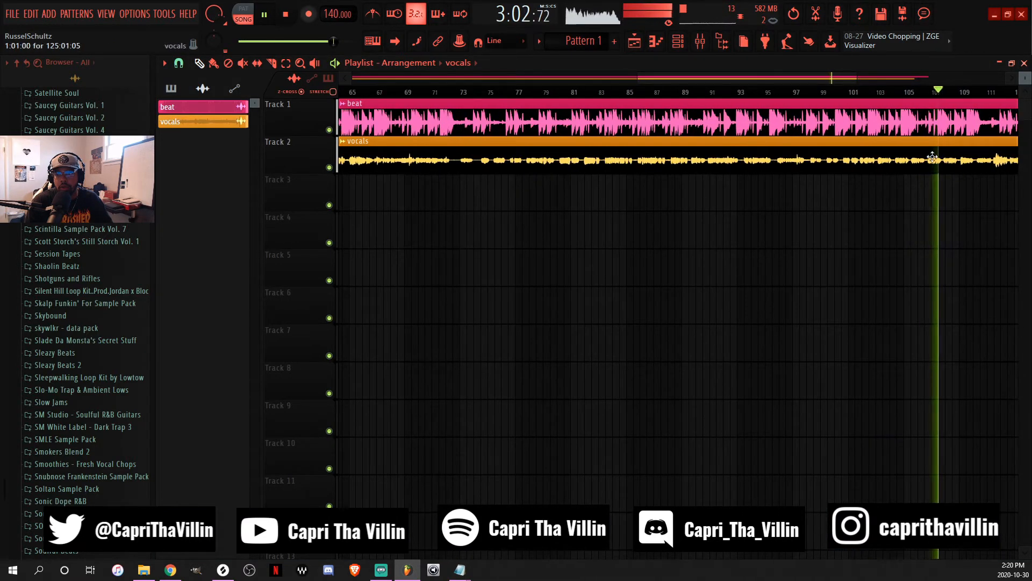
drag(801, 79, 843, 119)
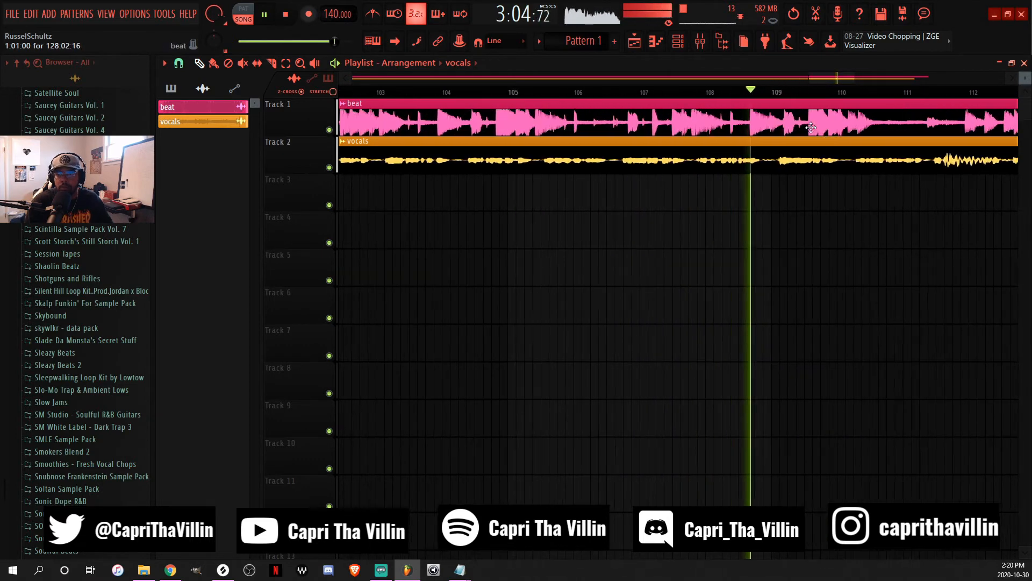
Readjust the noise gate threshold on the vocal track's limiter during playback, and stop the song.
click(699, 42)
click(945, 282)
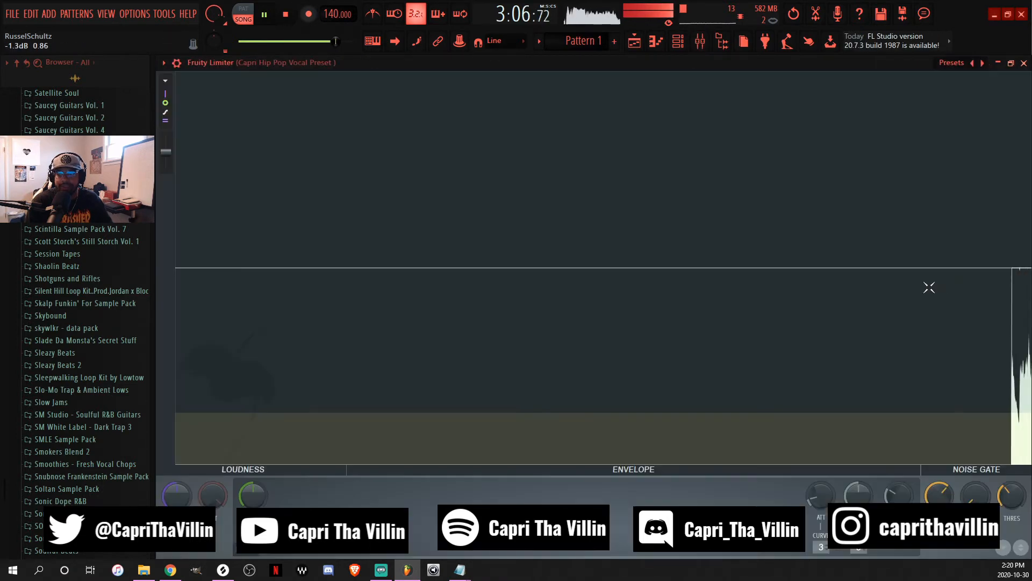
mouse_move(1012, 496)
mouse_down()
mouse_move(1012, 511)
mouse_move(1009, 462)
mouse_move(1011, 502)
mouse_up()
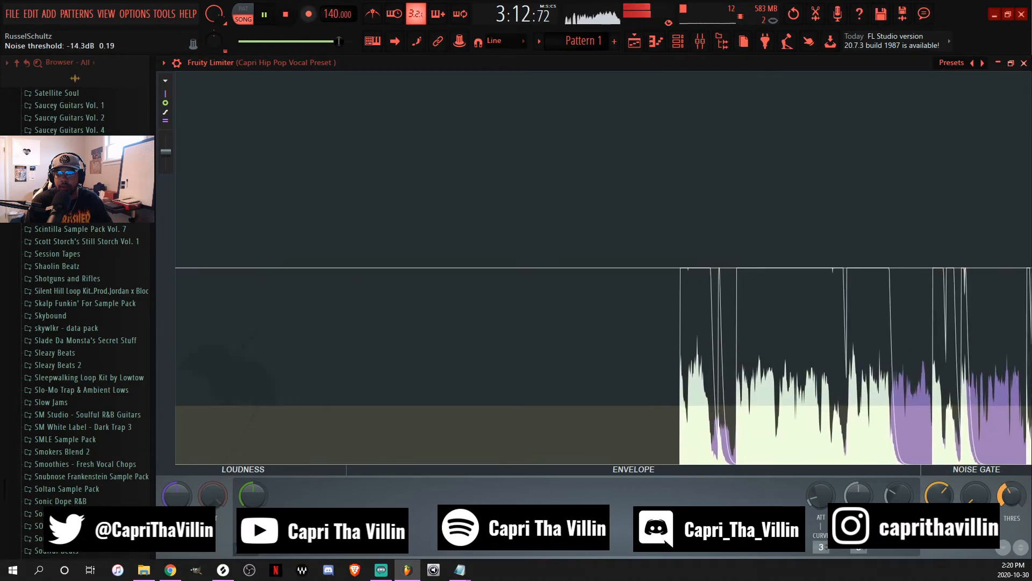
key(space)
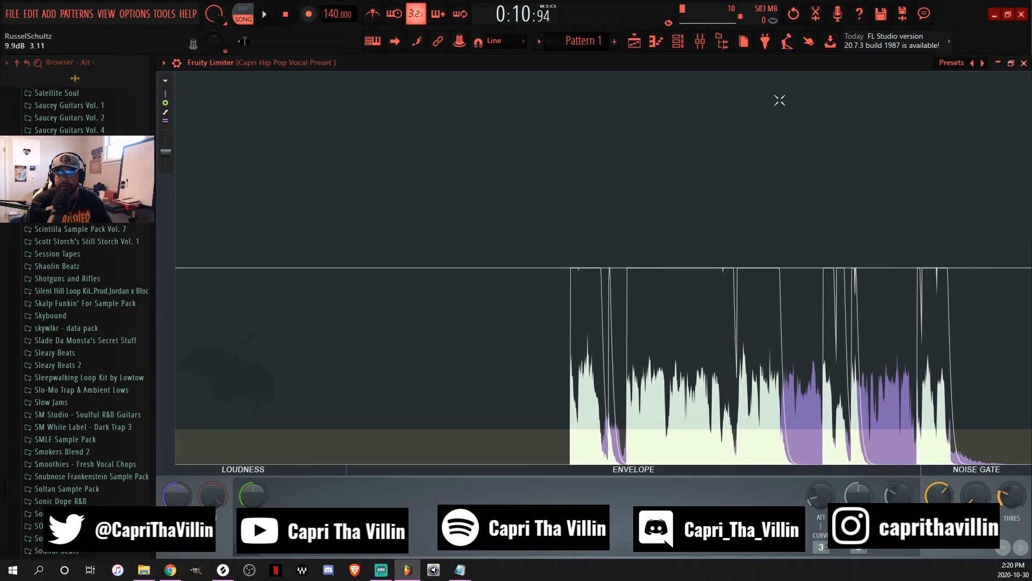
Move the playhead back to about bar 7 in the playlist and play the song from there.
click(635, 41)
click(466, 91)
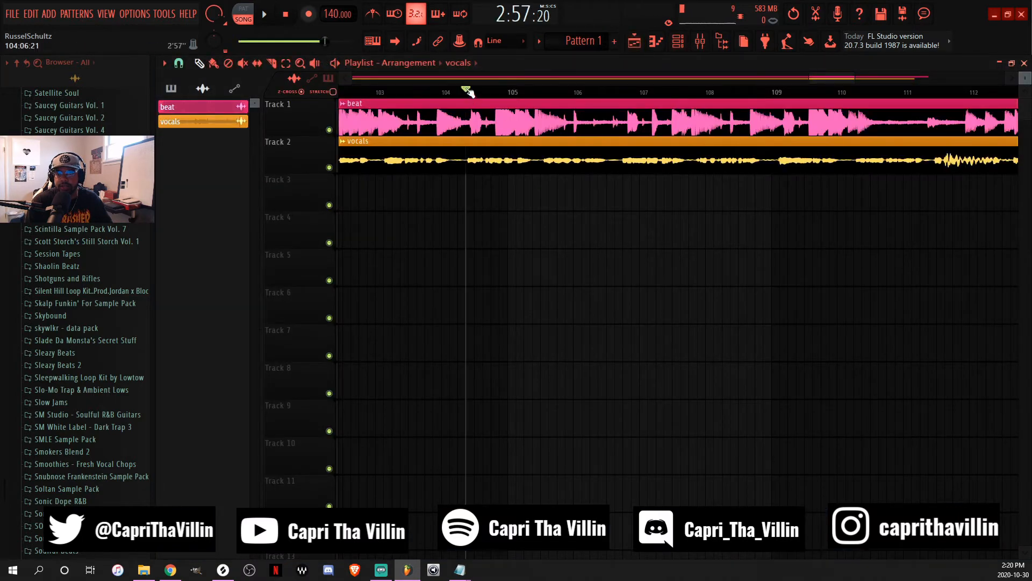
drag(831, 77, 392, 75)
click(505, 92)
key(space)
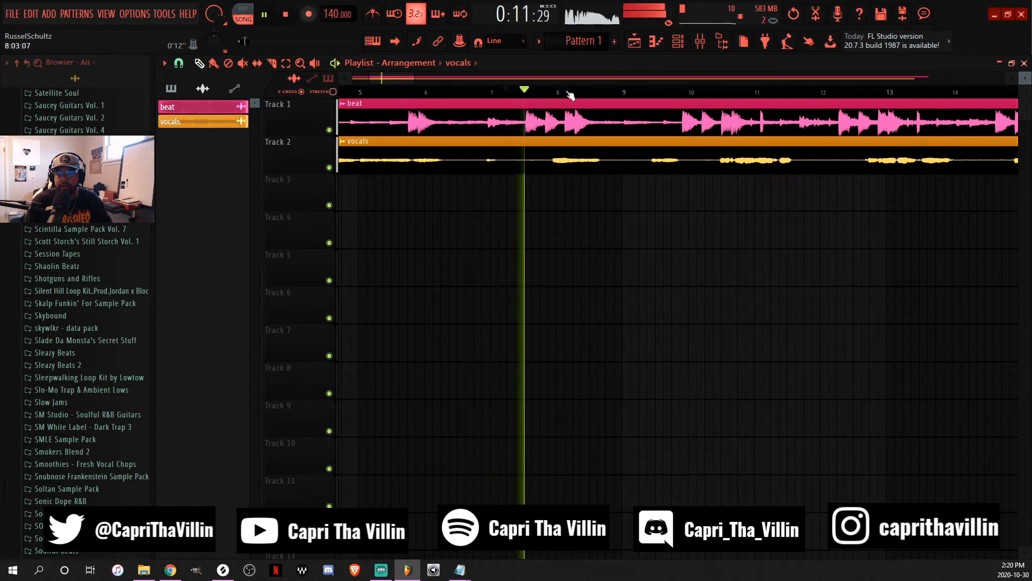
key(space)
Lower the vocal limiter's noise gate threshold past -26.3 dB and load the limiter's Noise gate preset.
click(701, 43)
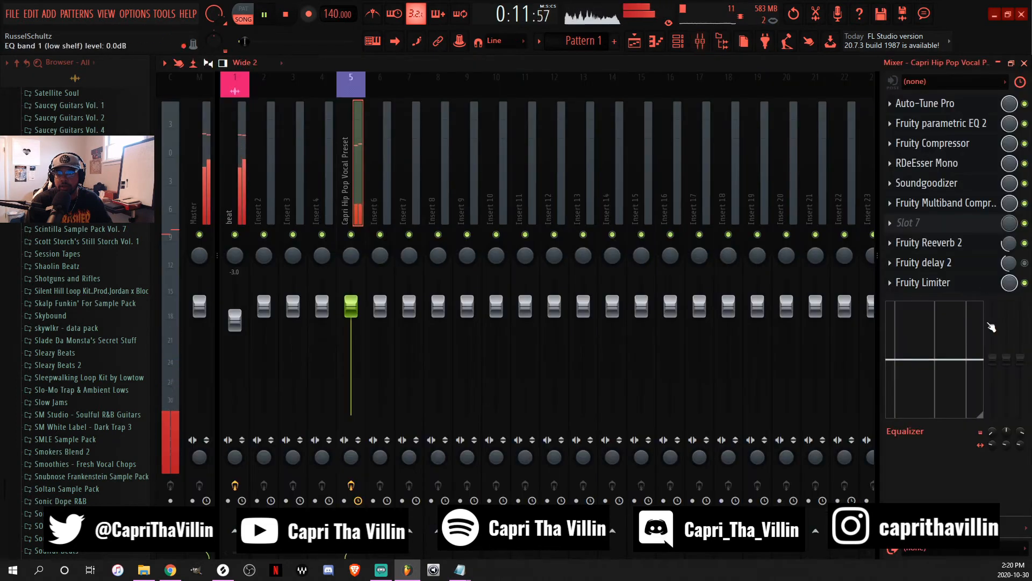
click(935, 284)
drag(1011, 499, 1009, 508)
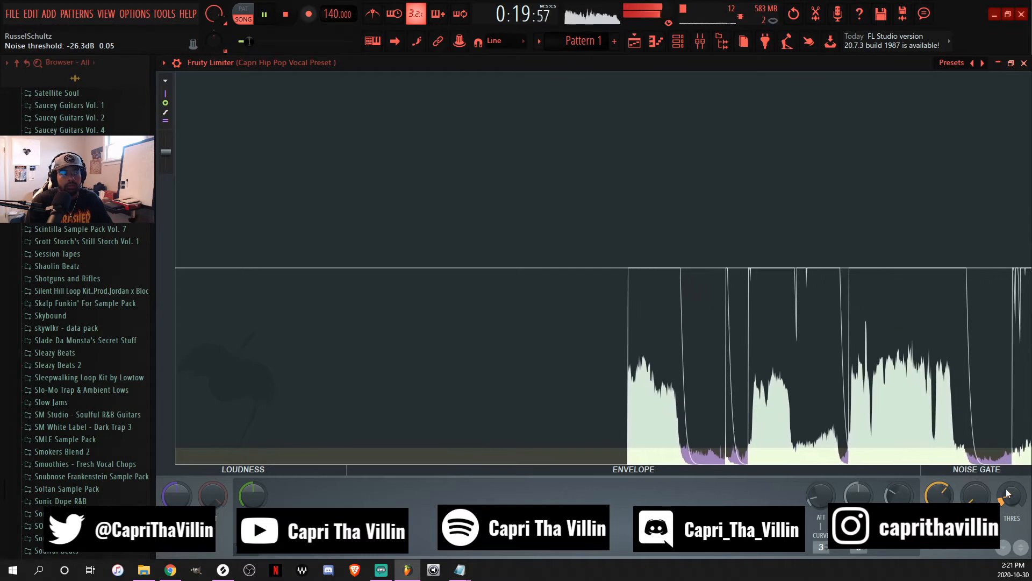
drag(1012, 501, 1008, 529)
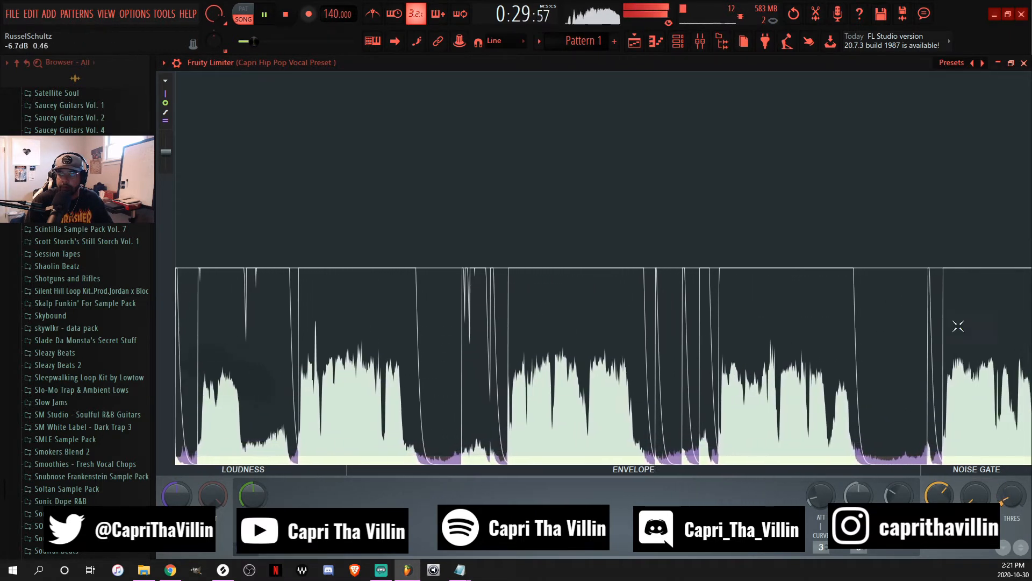
click(960, 63)
click(960, 203)
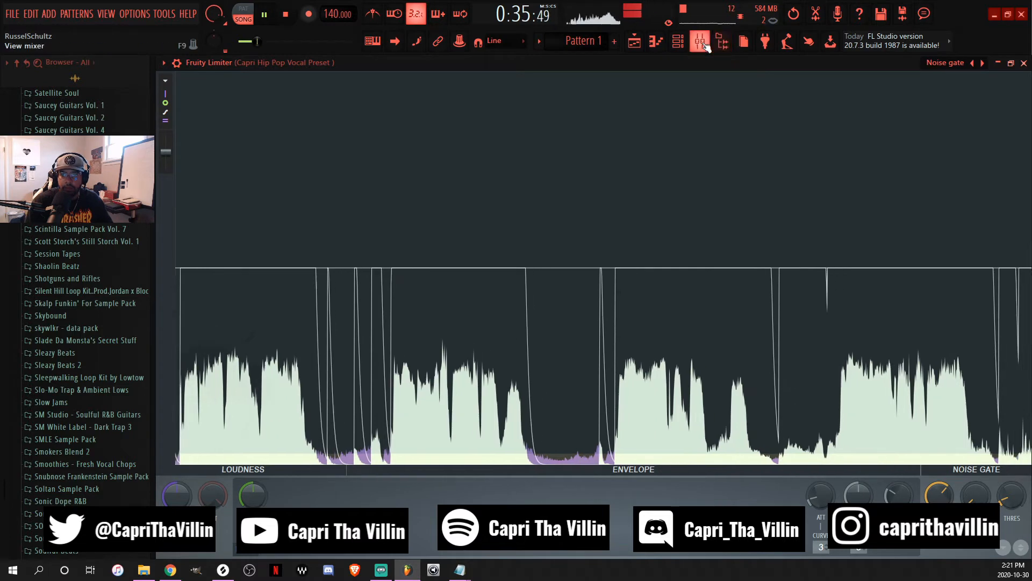
Stop playback in the mixer, open the vocal track's Fruity Compressor, and lower its threshold to -34.9 dB.
click(700, 41)
click(287, 15)
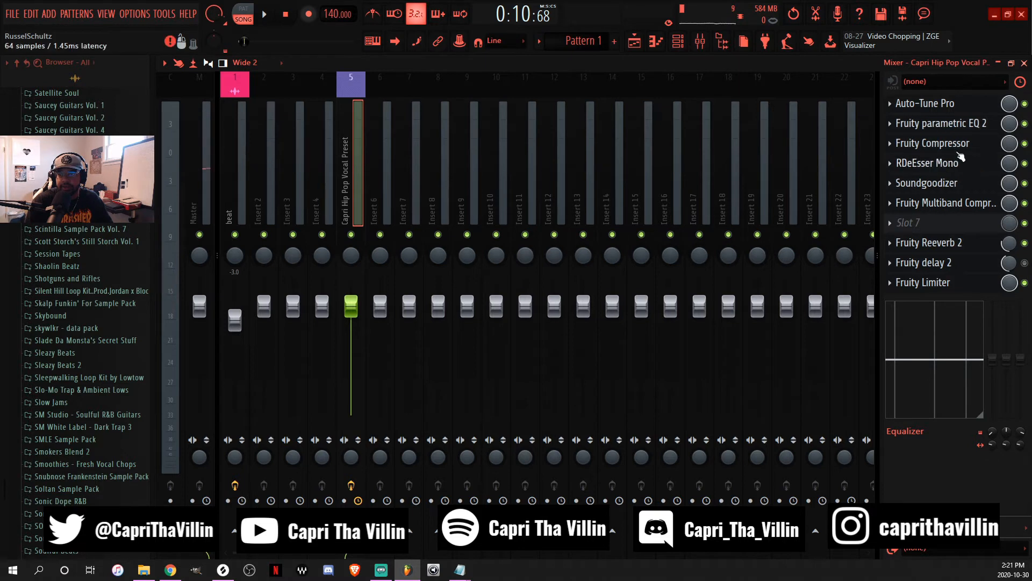
click(975, 145)
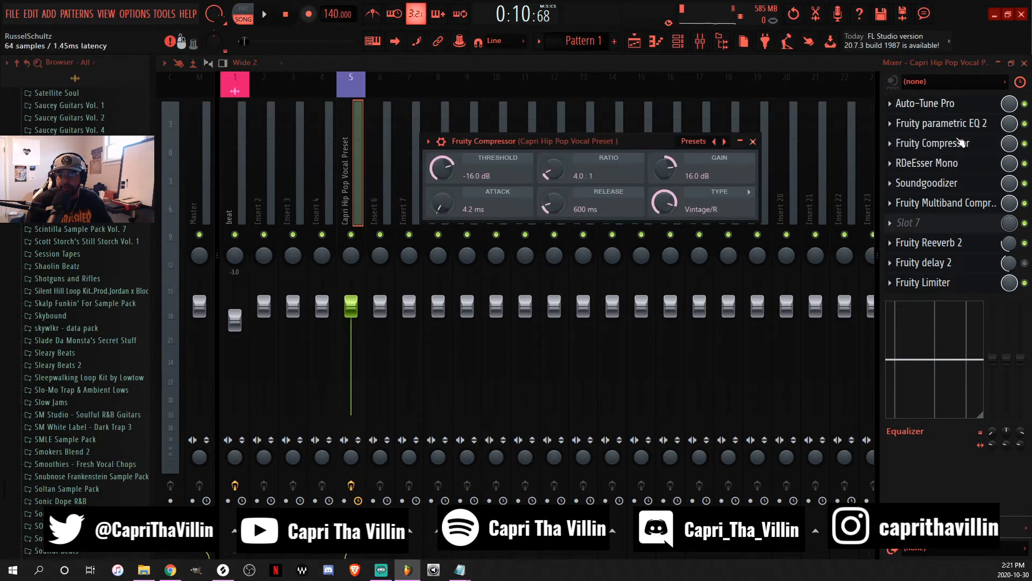
drag(600, 141, 550, 130)
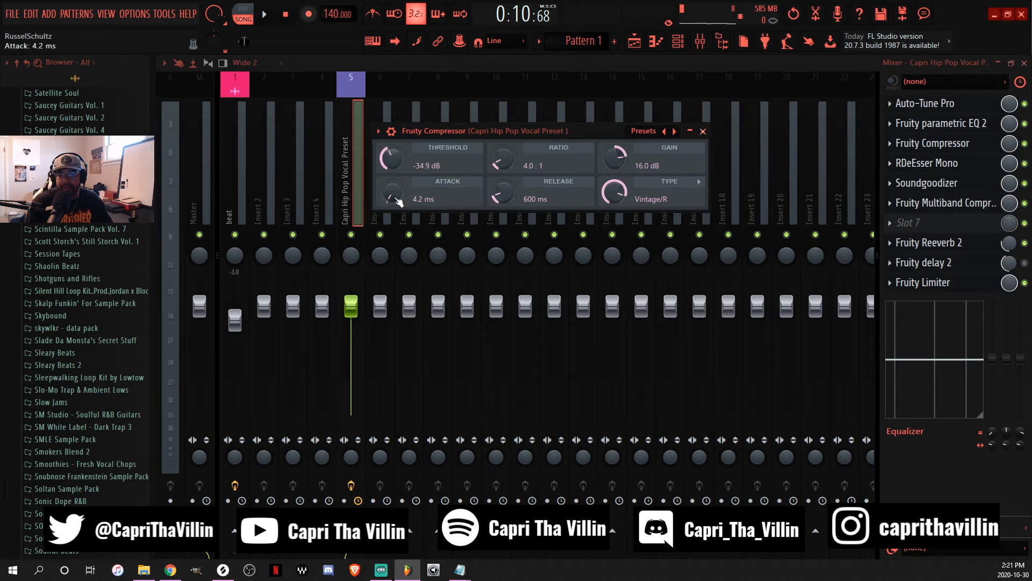
drag(518, 131, 552, 131)
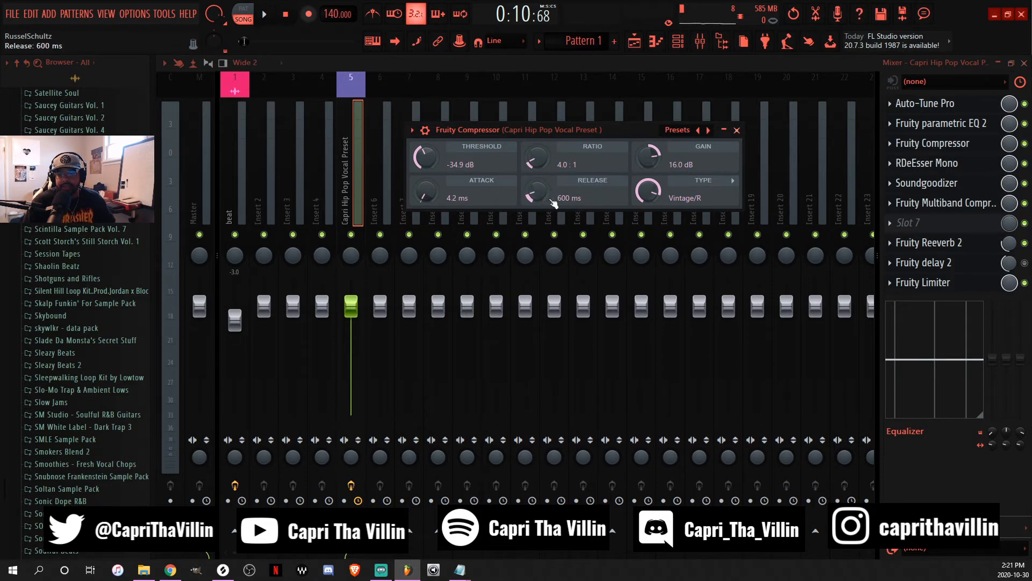
Raise the vocal compressor's ratio to 6.6:1 and reduce its gain to 11.0 dB.
mouse_move(553, 128)
mouse_down()
mouse_move(534, 130)
mouse_move(550, 140)
mouse_up()
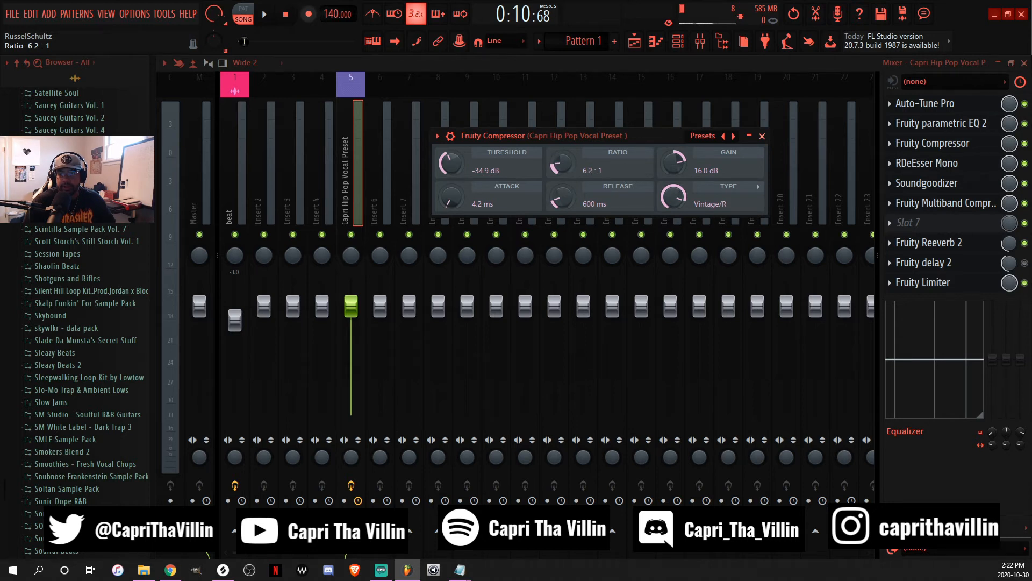
drag(616, 139, 562, 131)
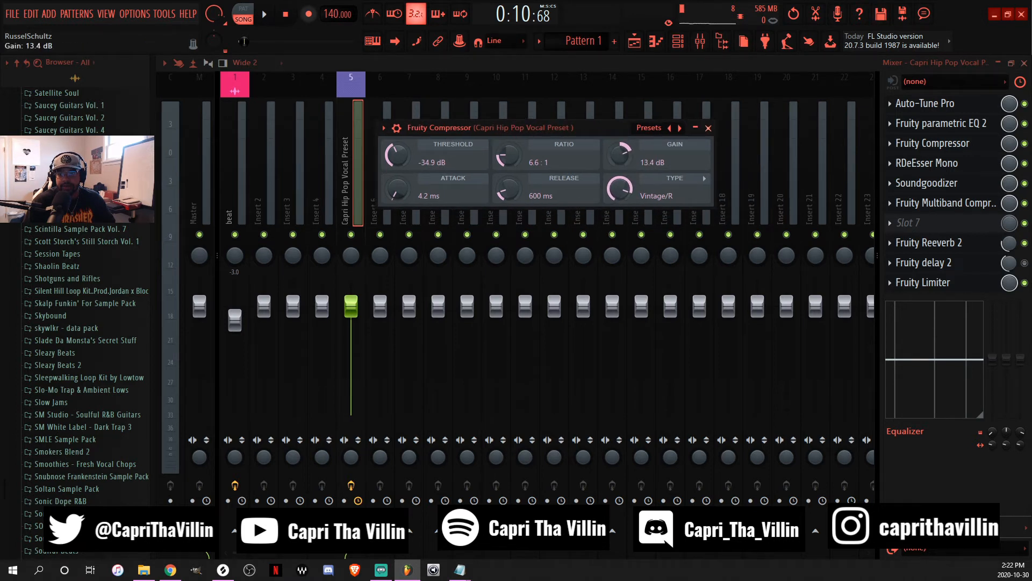
right_click(628, 160)
click(640, 163)
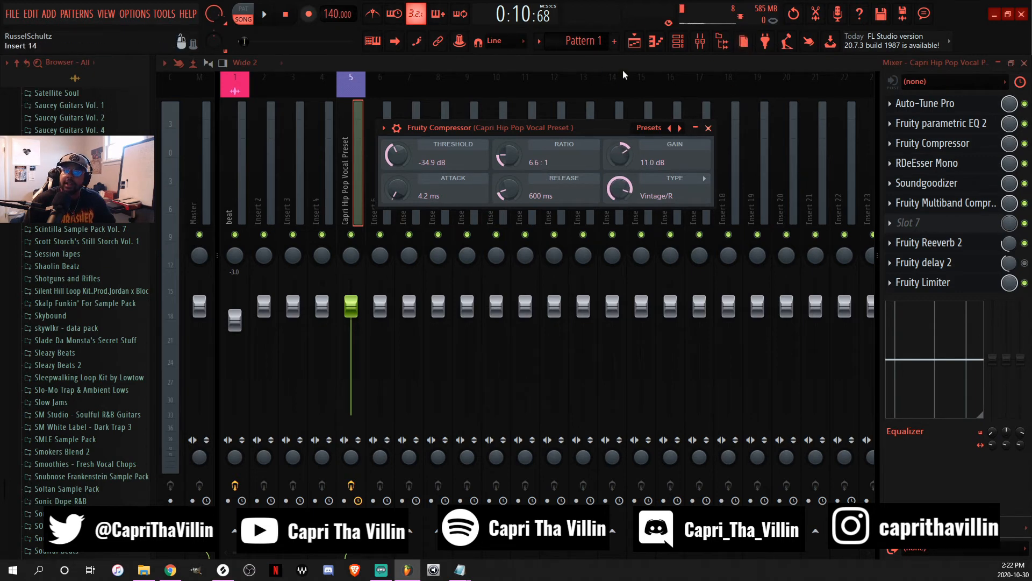
Open the vocals clip's channel settings from the playlist and set its precomputed gain boost to 20%.
click(635, 41)
click(226, 121)
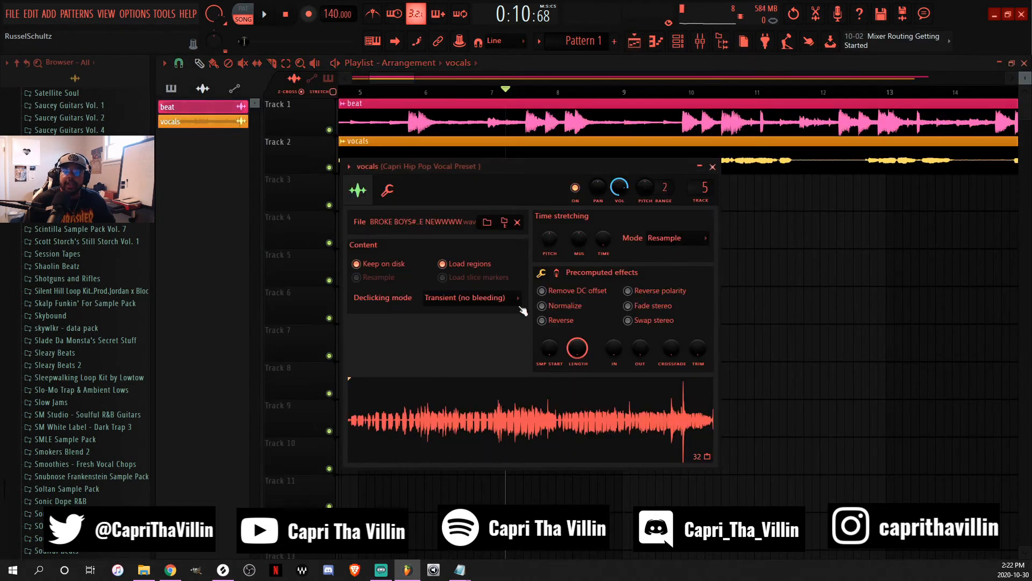
click(556, 274)
drag(553, 304, 552, 300)
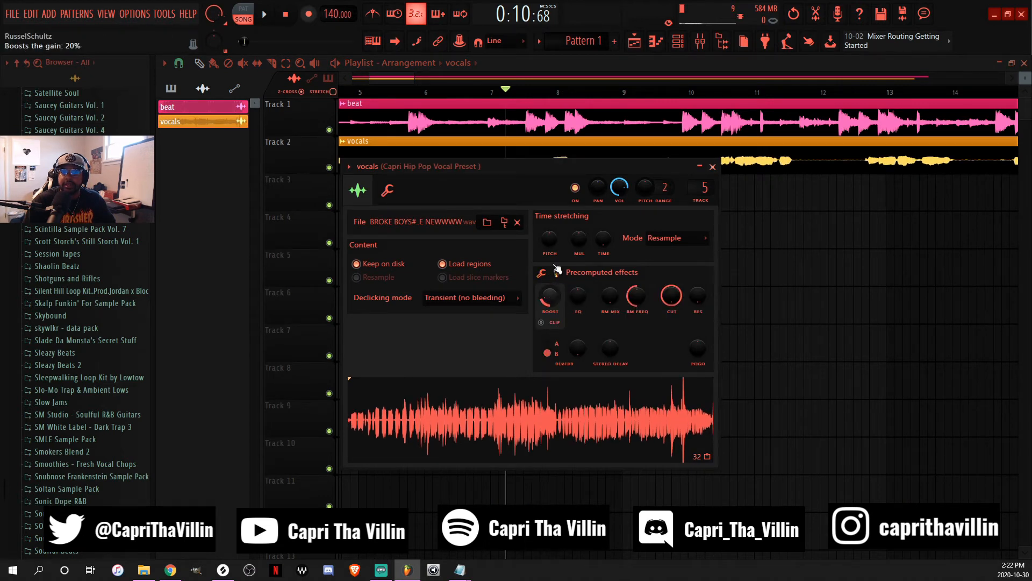
drag(555, 164, 589, 201)
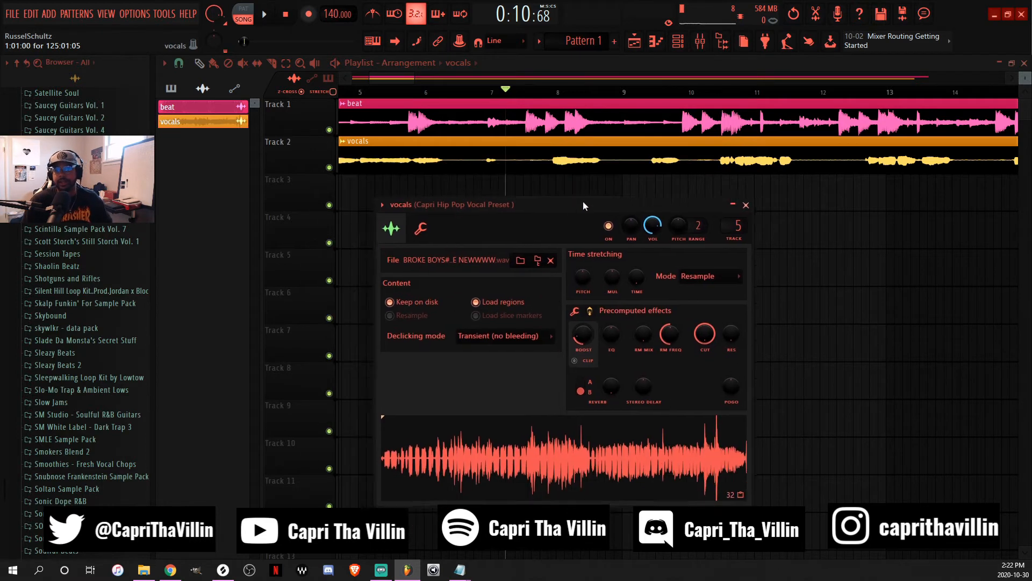
Play the song and lower the beat track's mixer level to -5.0 dB.
key(space)
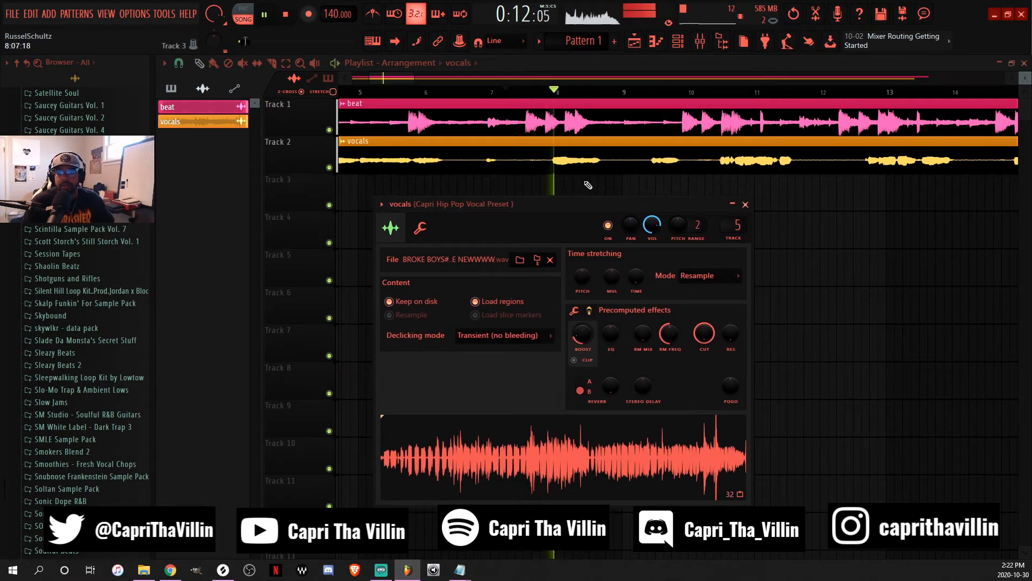
drag(591, 203, 573, 162)
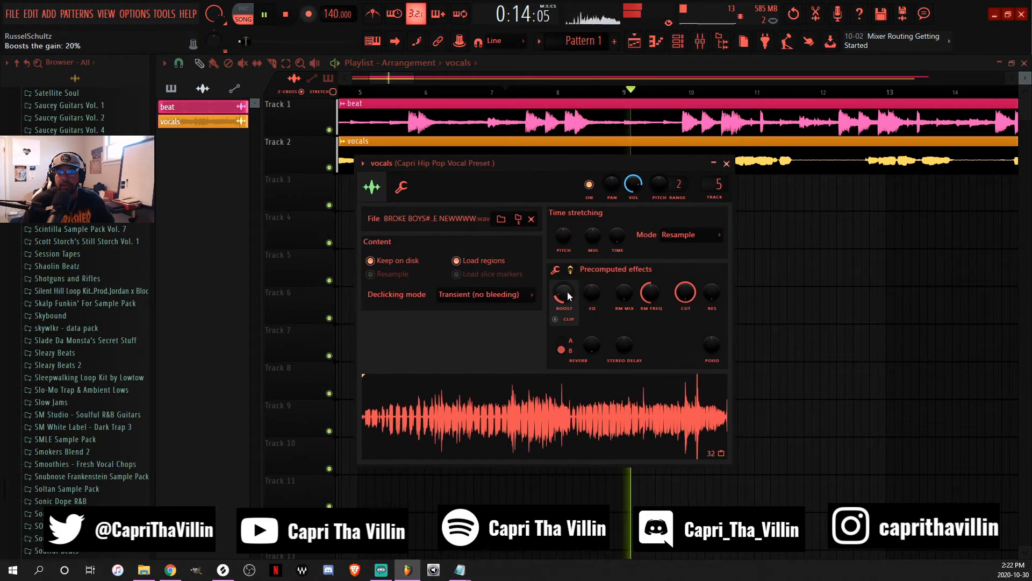
click(700, 43)
drag(245, 321, 245, 330)
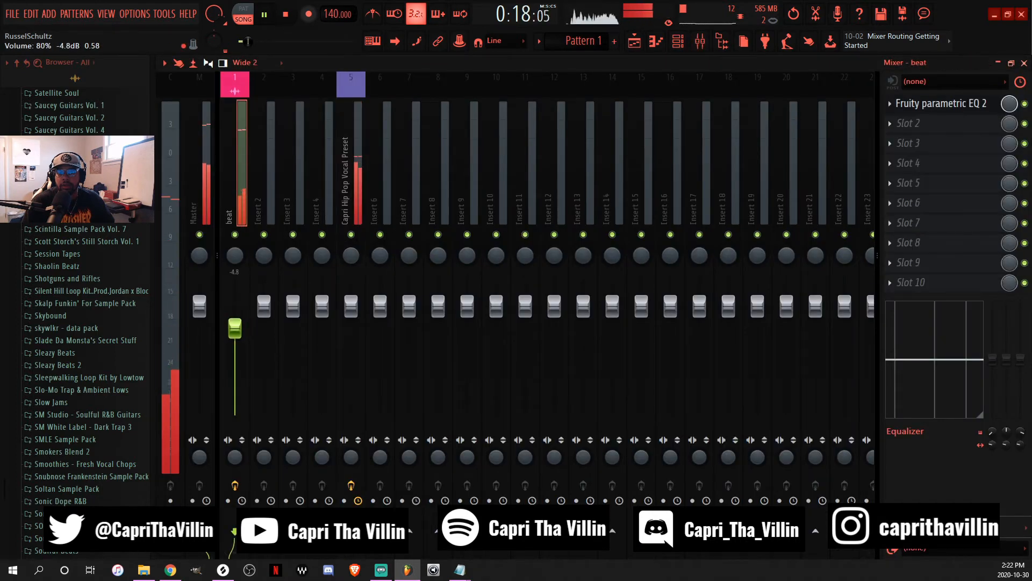
Open RDeEsser Mono on the vocal track and load its DeEss preset.
click(351, 178)
click(947, 163)
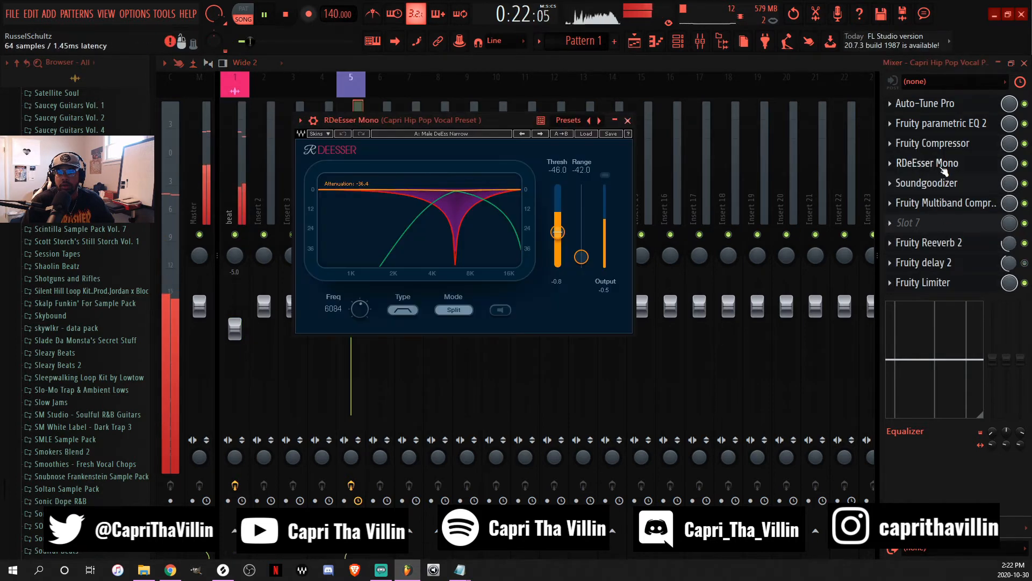
click(575, 124)
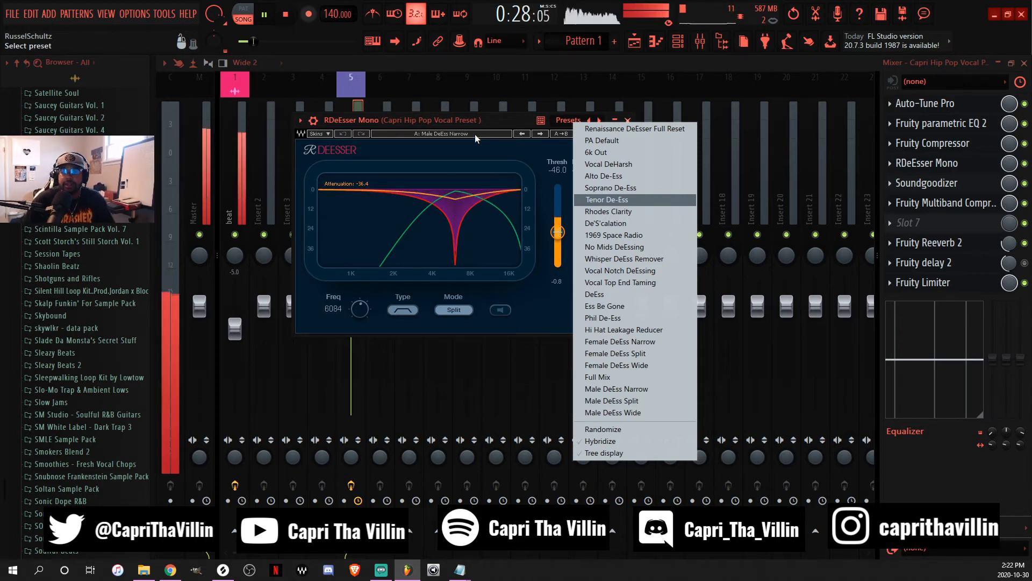
click(635, 294)
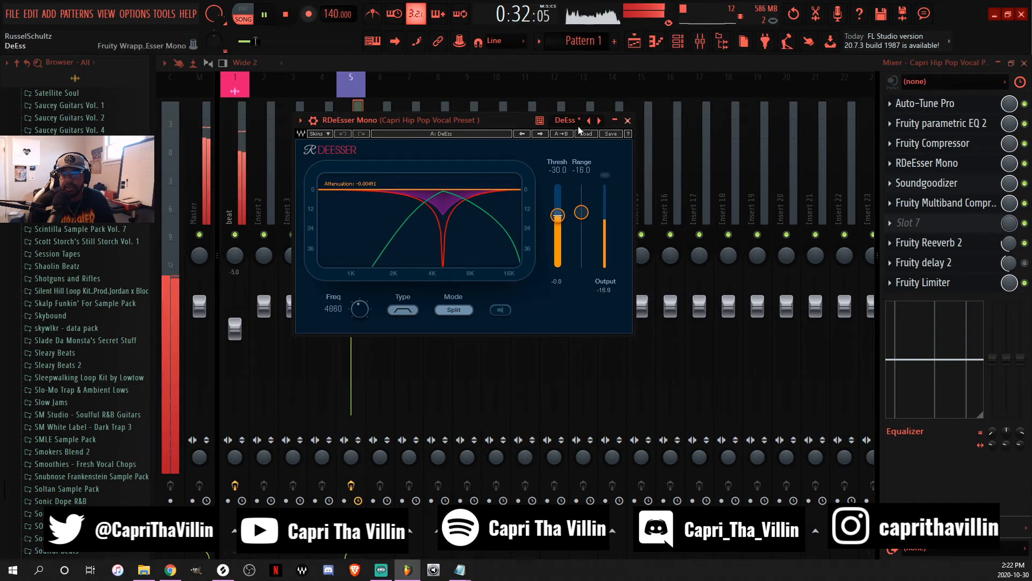
drag(485, 116, 589, 124)
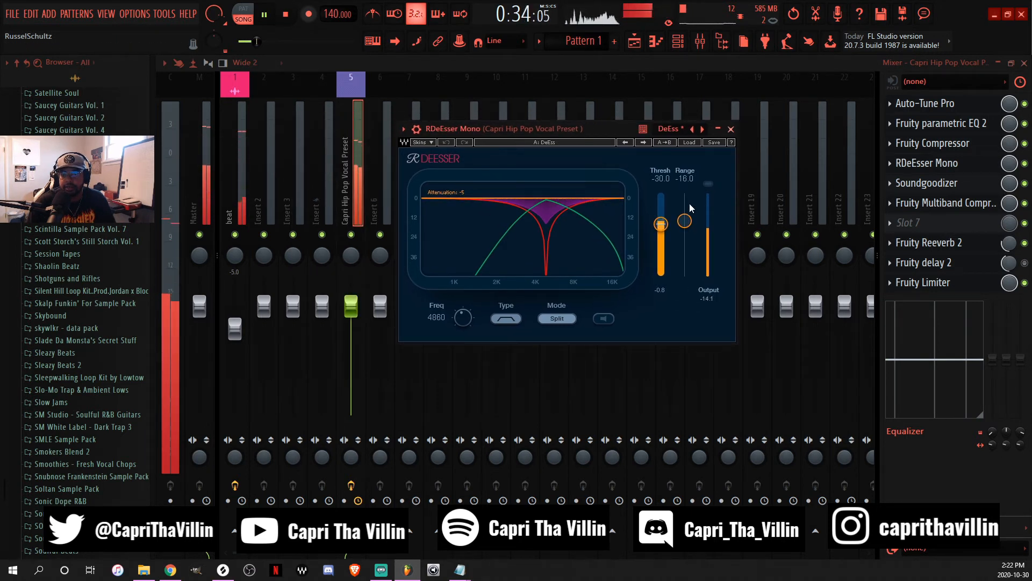
Check the vocal track's Fruity Multiband Compressor and slightly adjust the Fruity Reeverb 2 mix level.
click(963, 205)
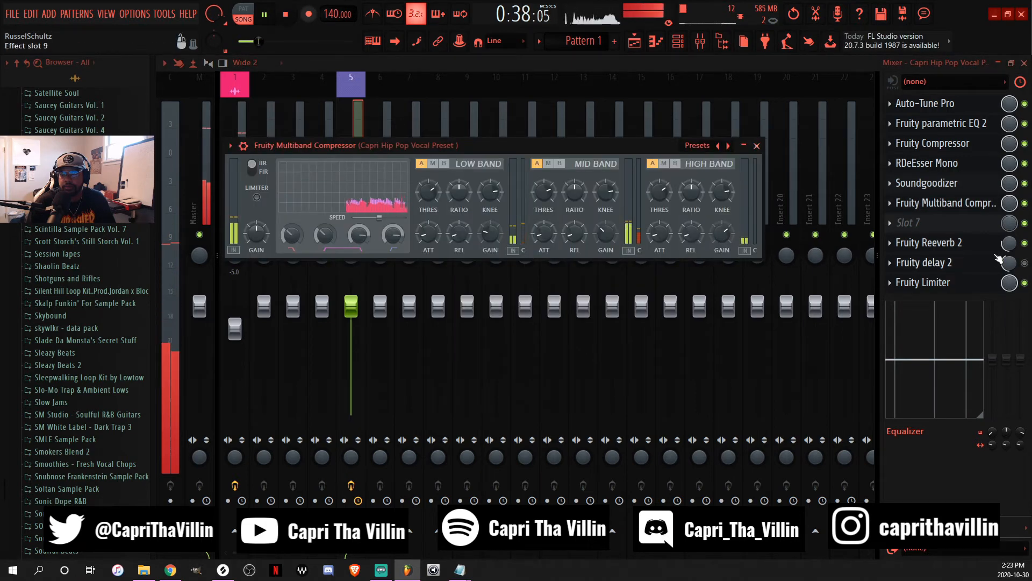
click(1009, 243)
drag(1008, 243, 1008, 240)
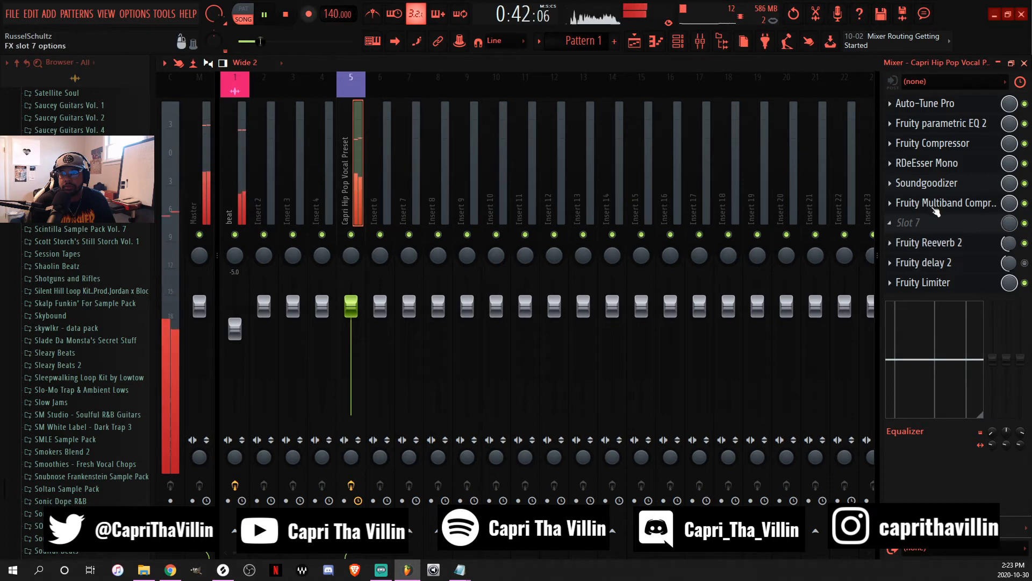
click(948, 164)
click(962, 143)
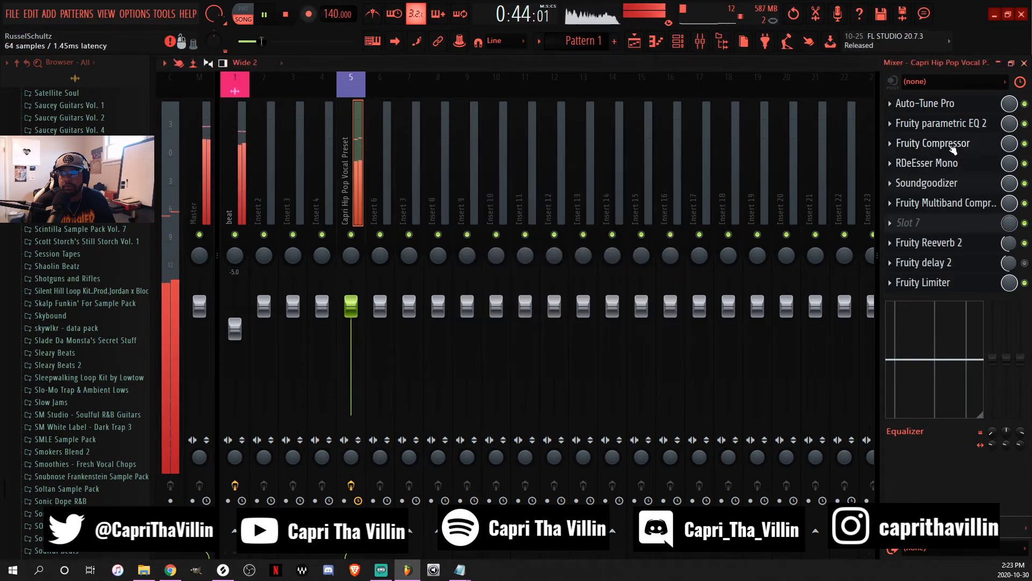
Open Auto-Tune Pro on the vocal track and select Alto/Tenor as the input type.
click(947, 105)
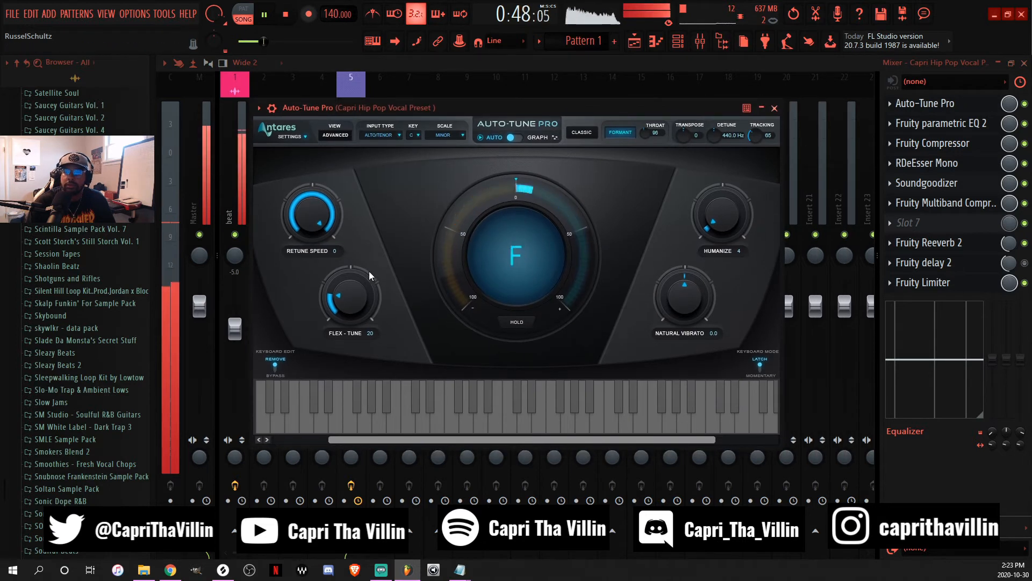
drag(473, 107, 502, 104)
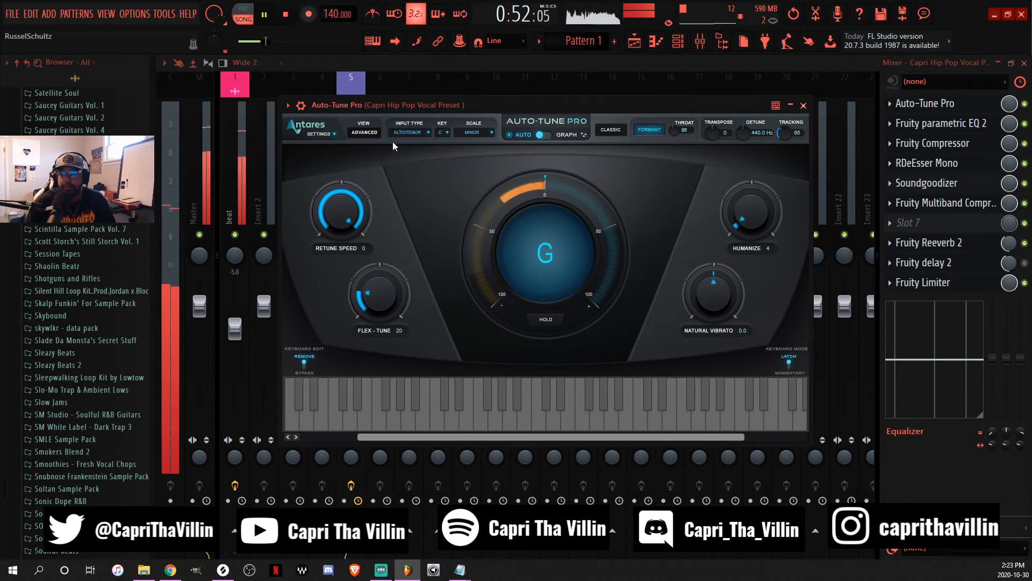
mouse_move(445, 106)
mouse_down()
mouse_move(489, 94)
mouse_move(442, 98)
mouse_up()
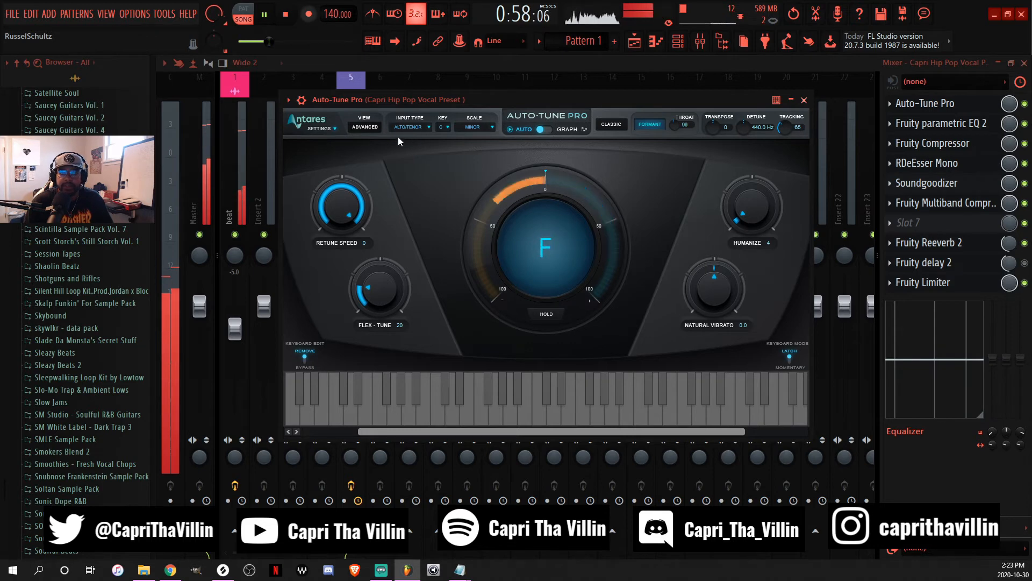
click(410, 128)
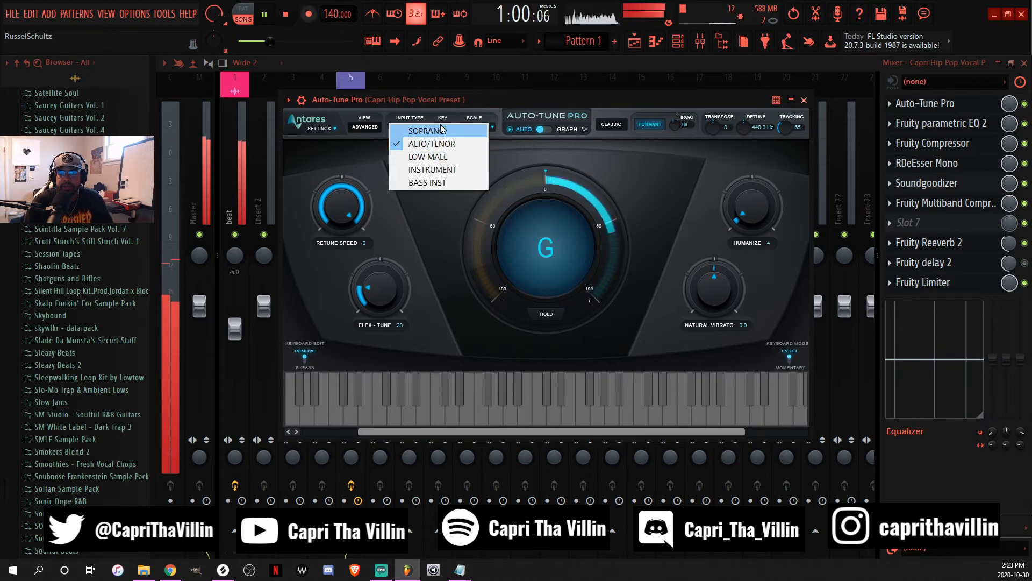
click(430, 144)
click(320, 128)
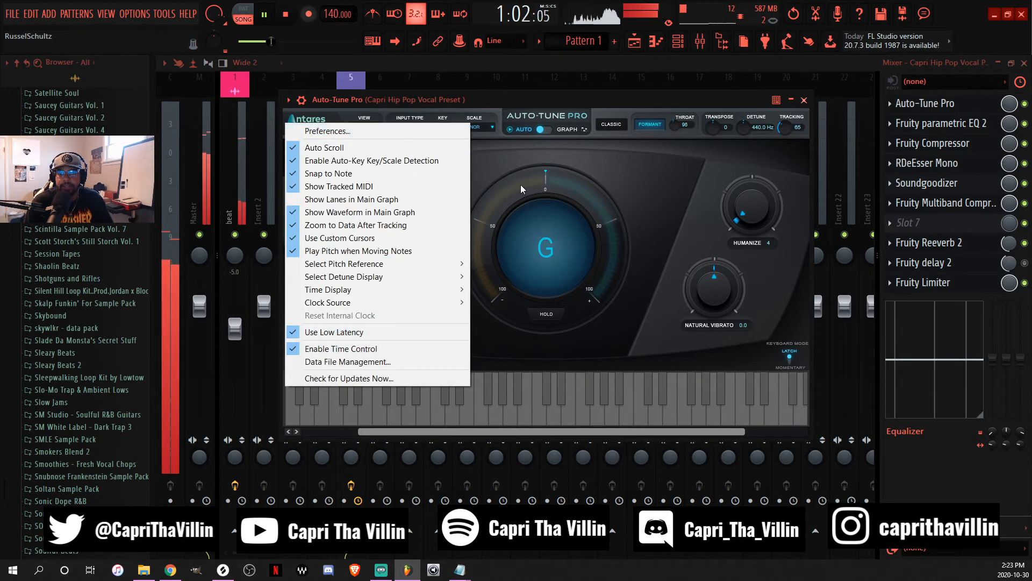
click(527, 188)
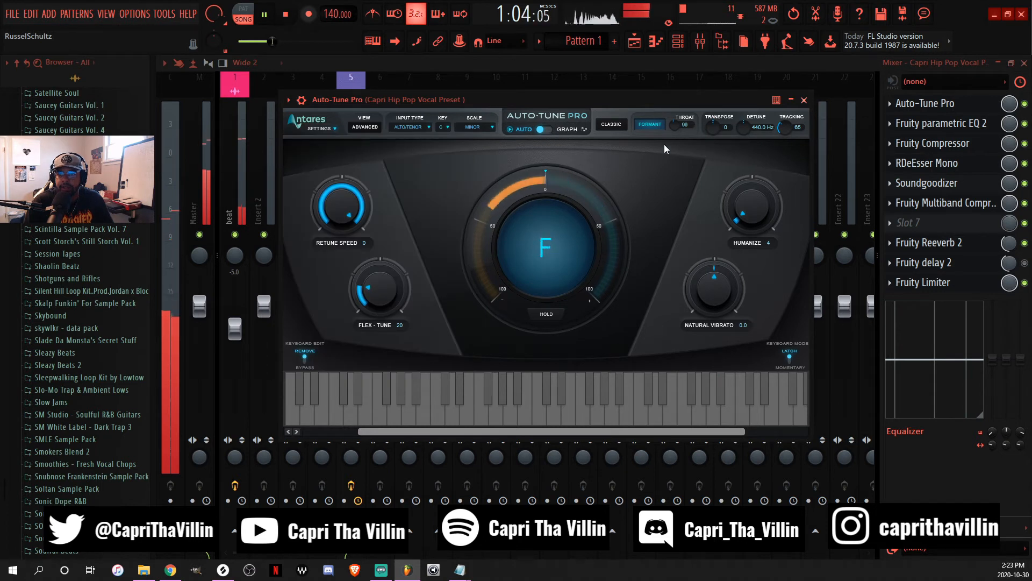
Audition a throat length of 78 in Auto-Tune Pro and bring it back up to 95.
scroll(672, 124, down, 1)
scroll(673, 125, down, 1)
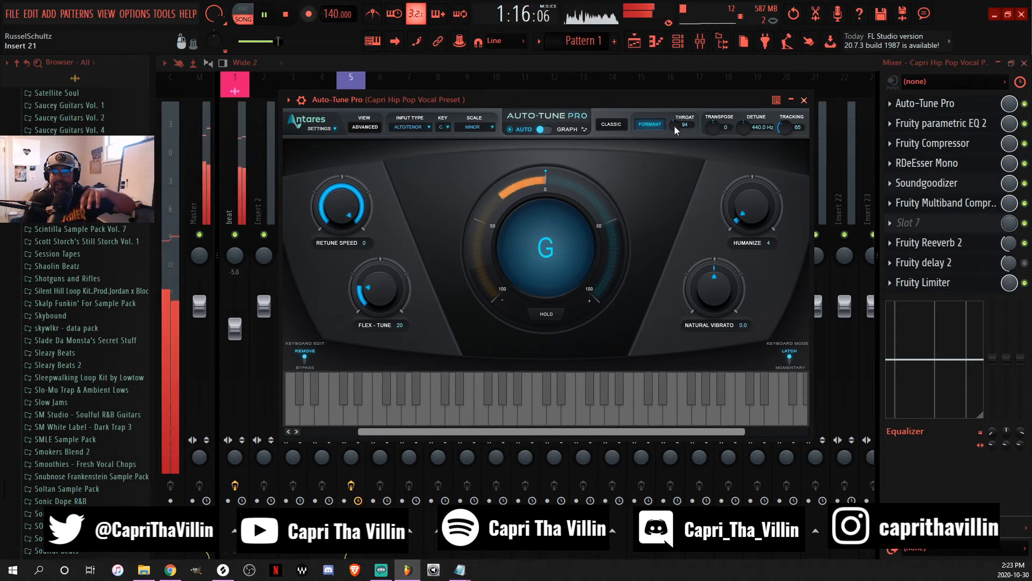
drag(674, 125, 675, 142)
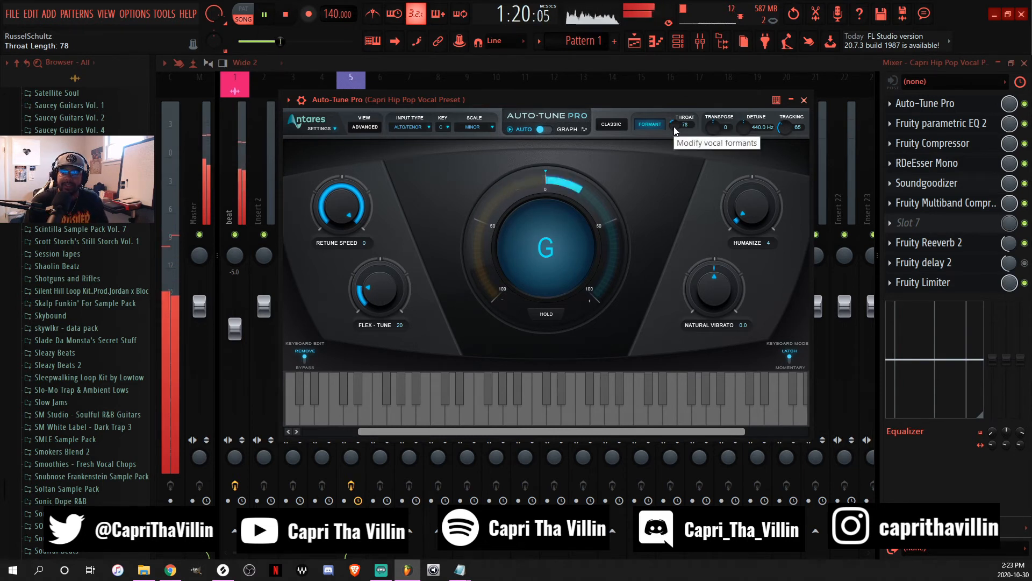
mouse_move(675, 131)
mouse_down()
mouse_move(672, 108)
mouse_move(674, 124)
mouse_up()
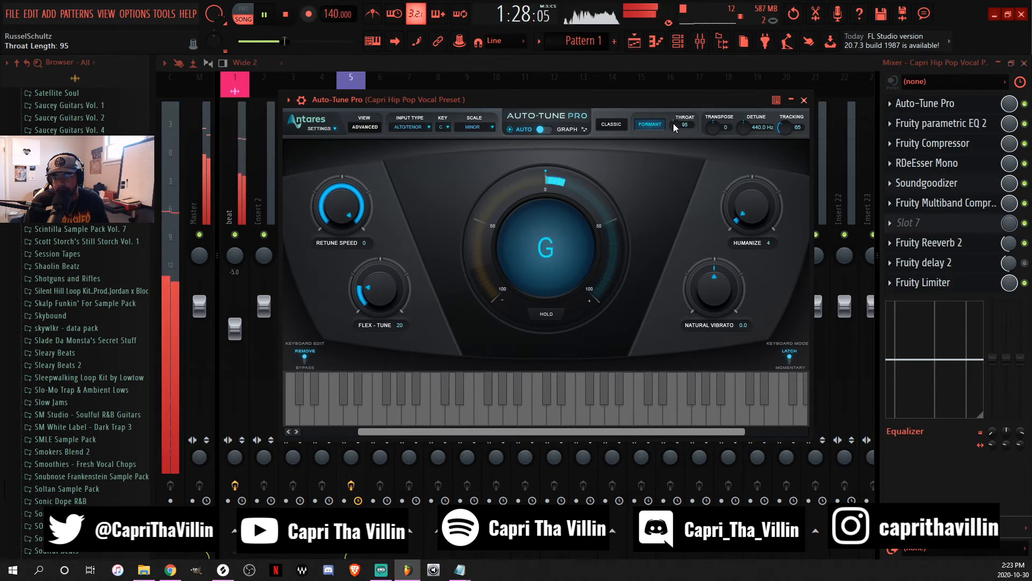
Set Auto-Tune Pro's Flex-Tune to 0, Retune Speed to 4 and Tracking to 50.
drag(375, 289, 376, 300)
drag(344, 219, 345, 220)
drag(366, 302, 366, 313)
drag(344, 229, 348, 216)
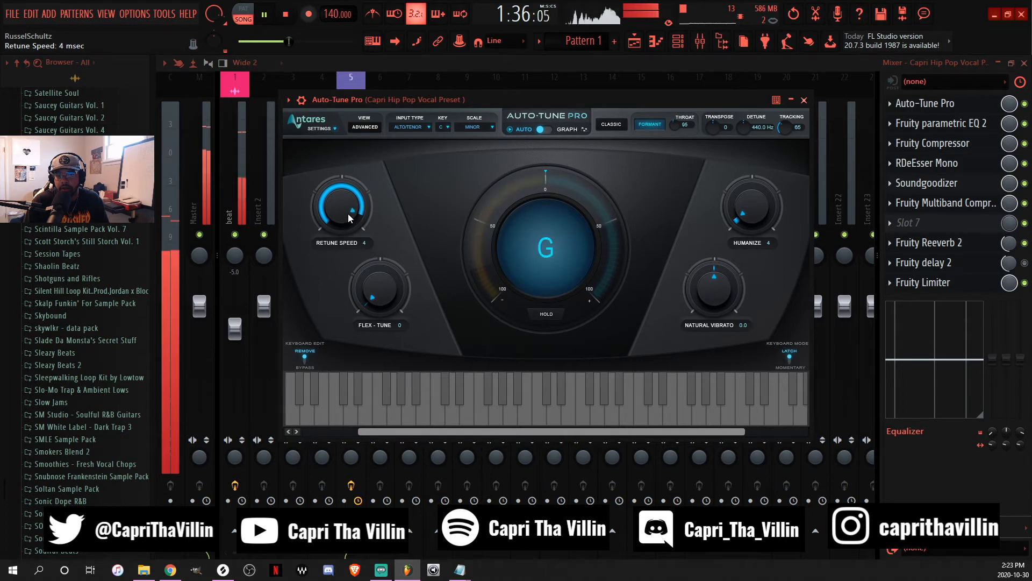
drag(786, 127, 789, 130)
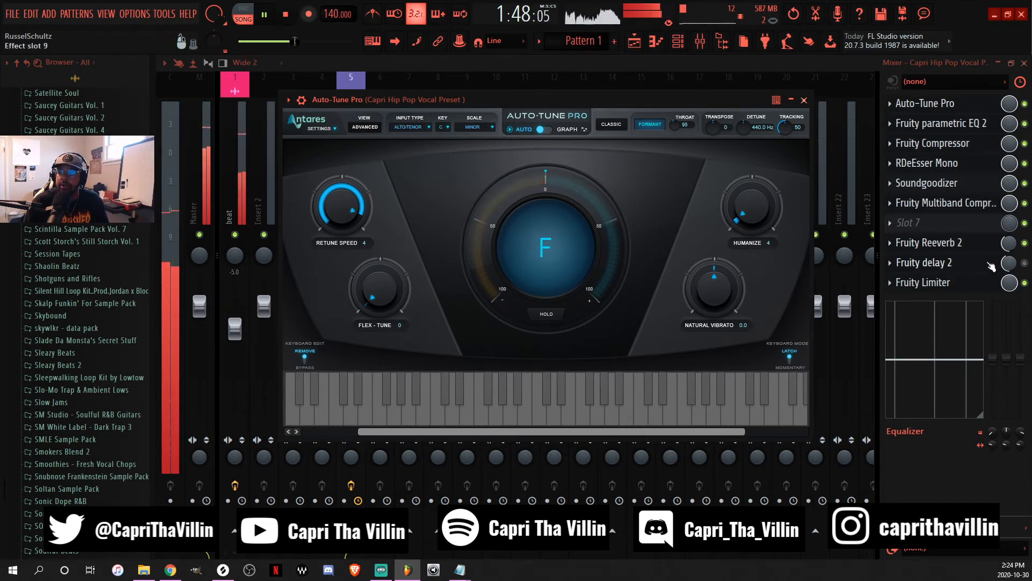
click(635, 42)
scroll(649, 96, down, 5)
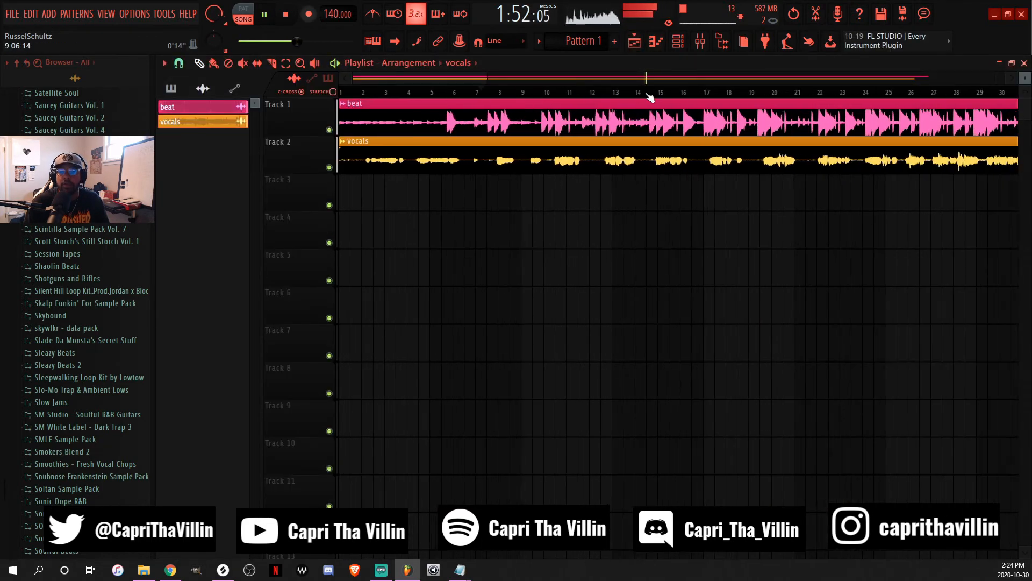
scroll(650, 96, down, 4)
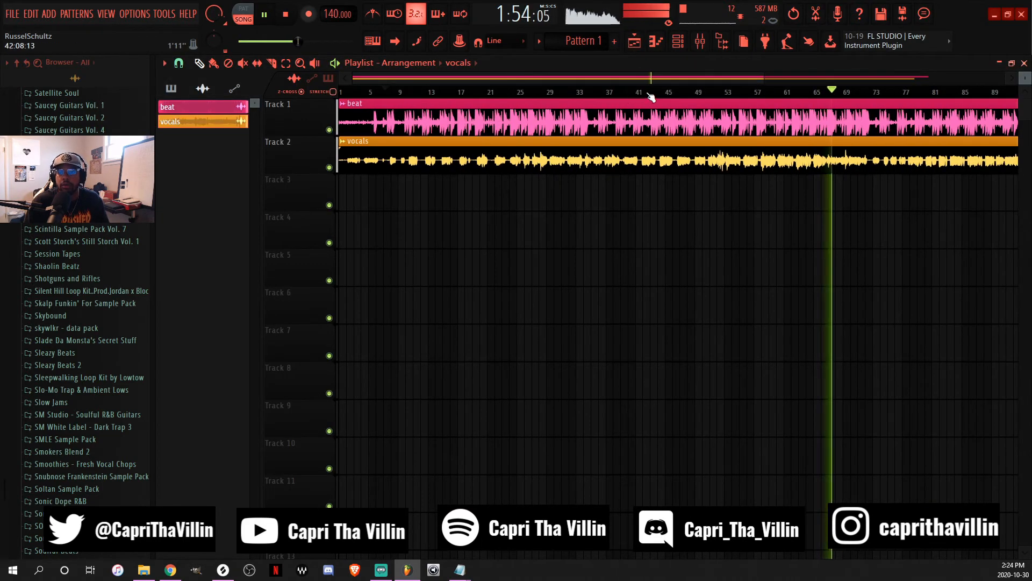
drag(663, 79, 707, 71)
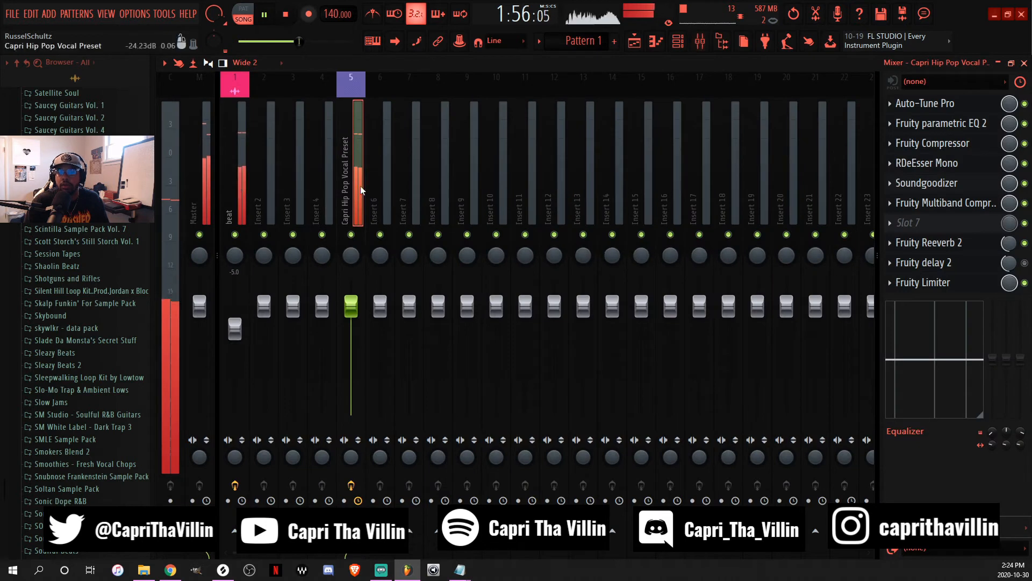
Open the vocal track's Fruity Compressor and fine-tune its gain around 14.0 dB.
click(920, 143)
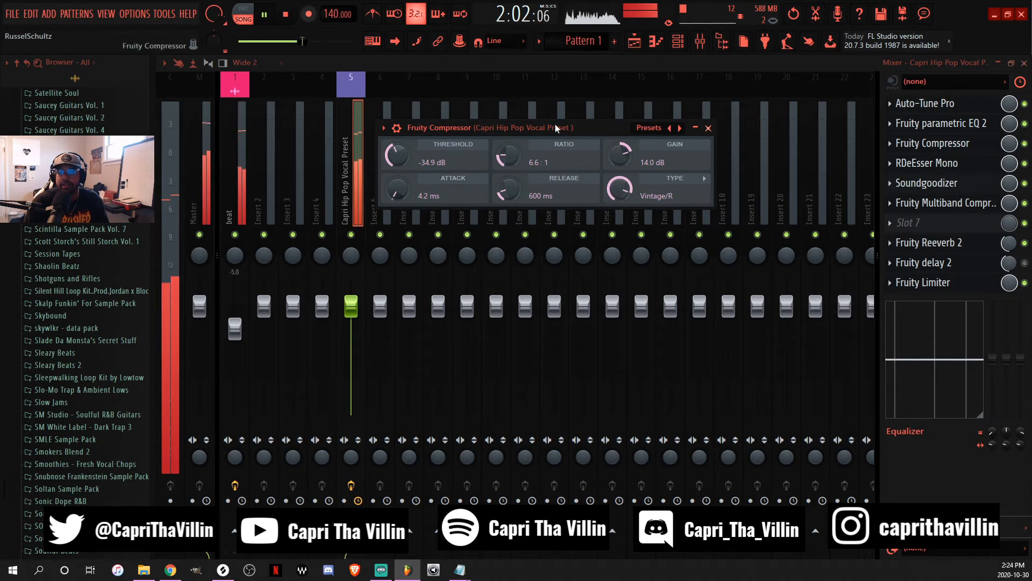
drag(555, 124, 596, 120)
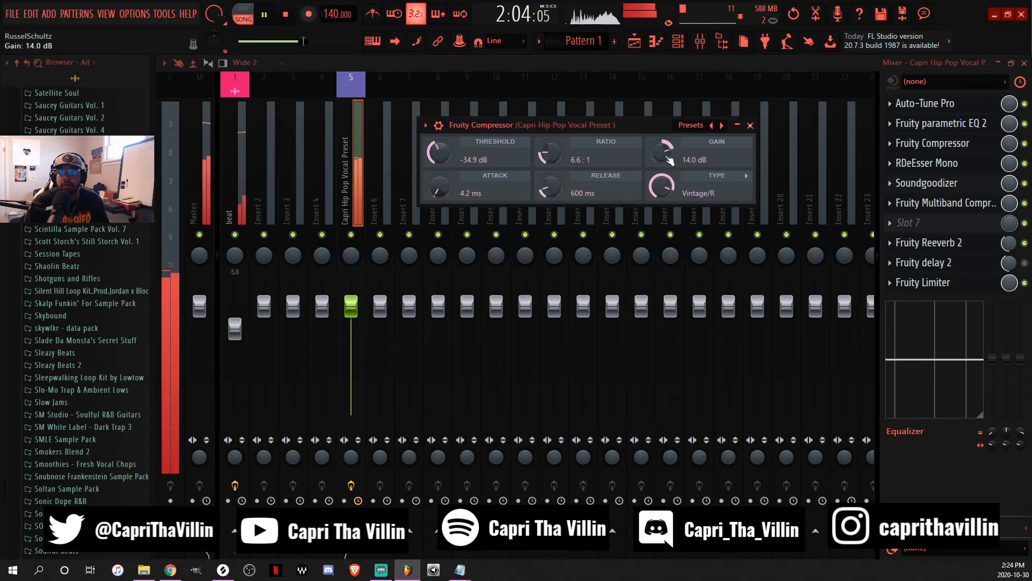
drag(662, 152, 661, 154)
Maximize the beat track's Fruity Parametric EQ 2 and deepen the band 4 cut past -6 dB.
click(237, 186)
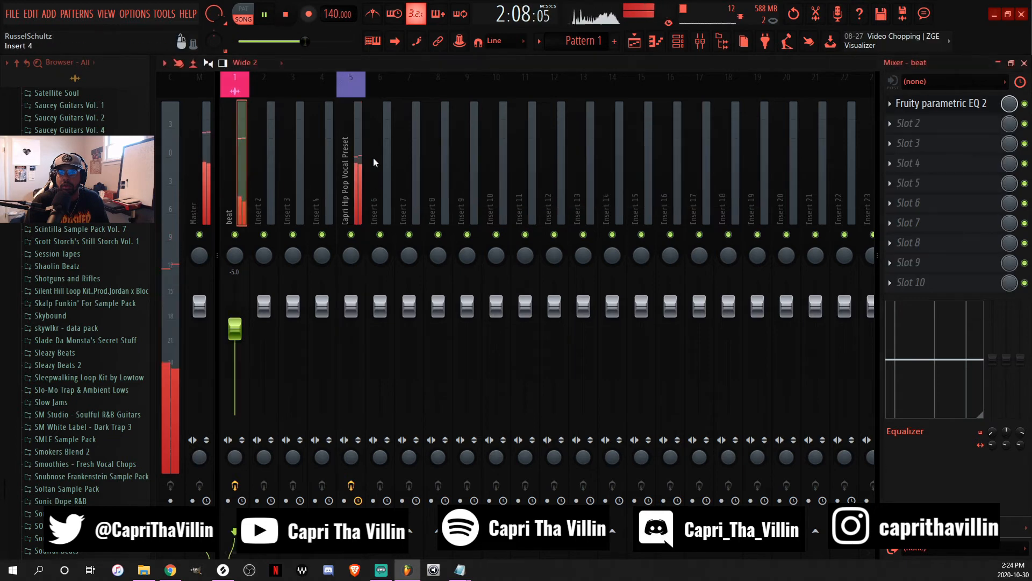
click(967, 106)
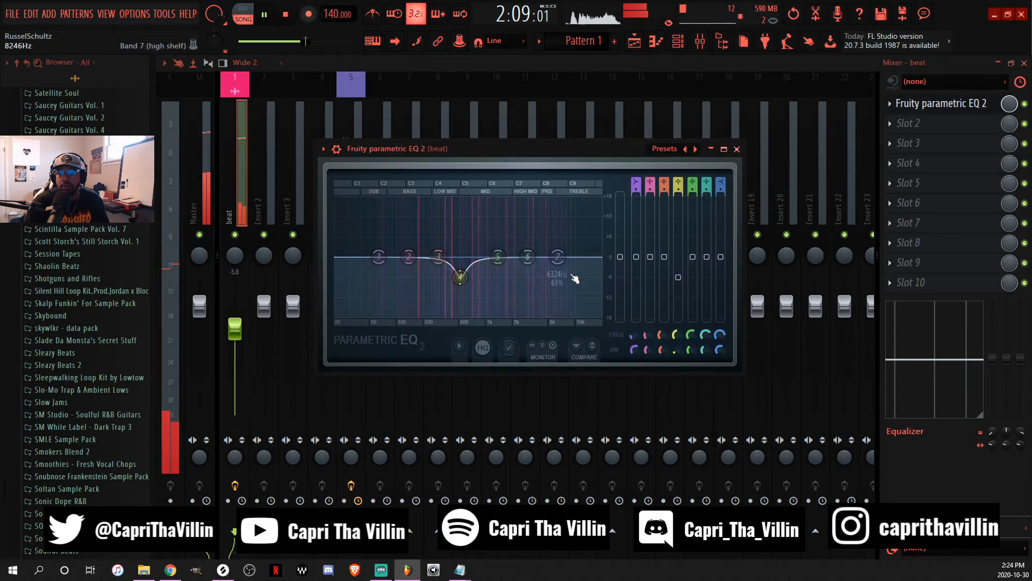
click(723, 149)
drag(968, 373, 969, 391)
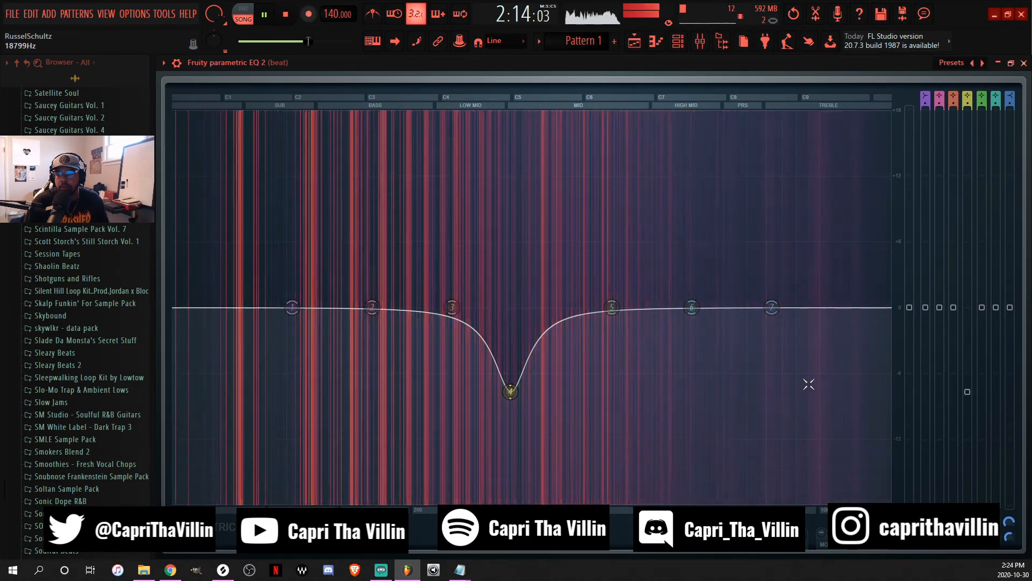
Boost band 5 of the beat's EQ by 2.9 dB at 1828 Hz and narrow its bandwidth to about 20%.
drag(612, 307, 642, 275)
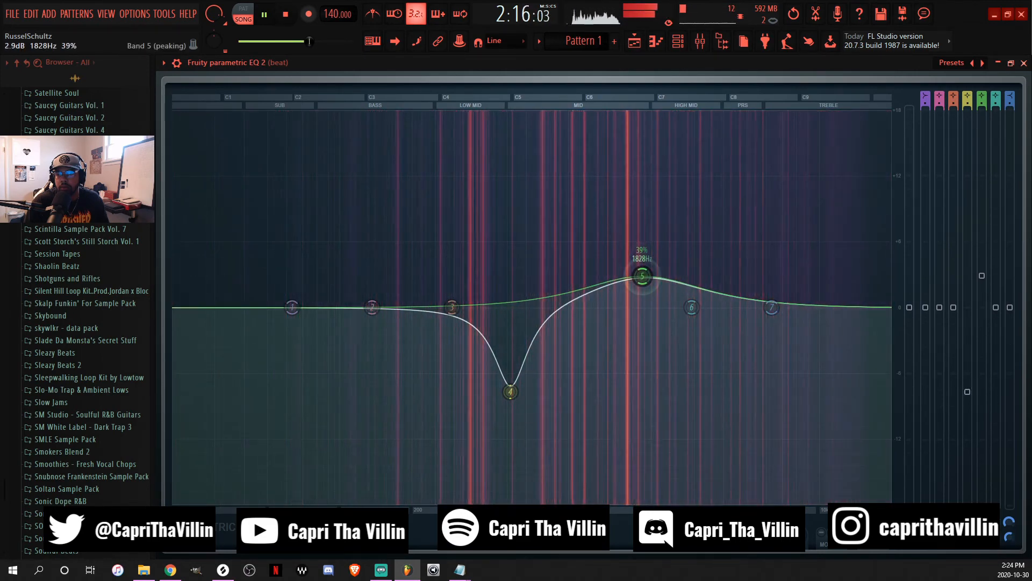
scroll(643, 276, down, 5)
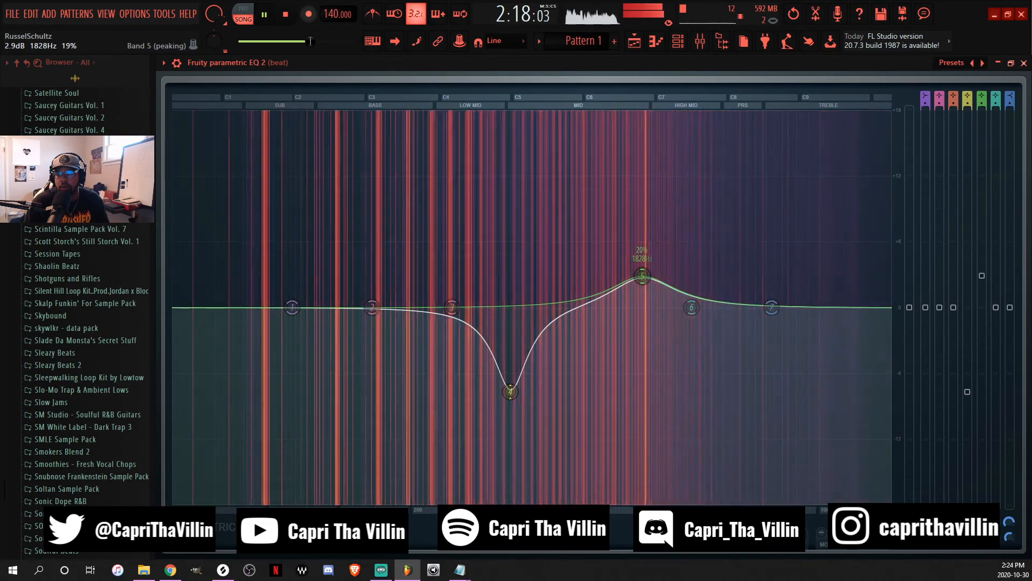
scroll(643, 276, up, 1)
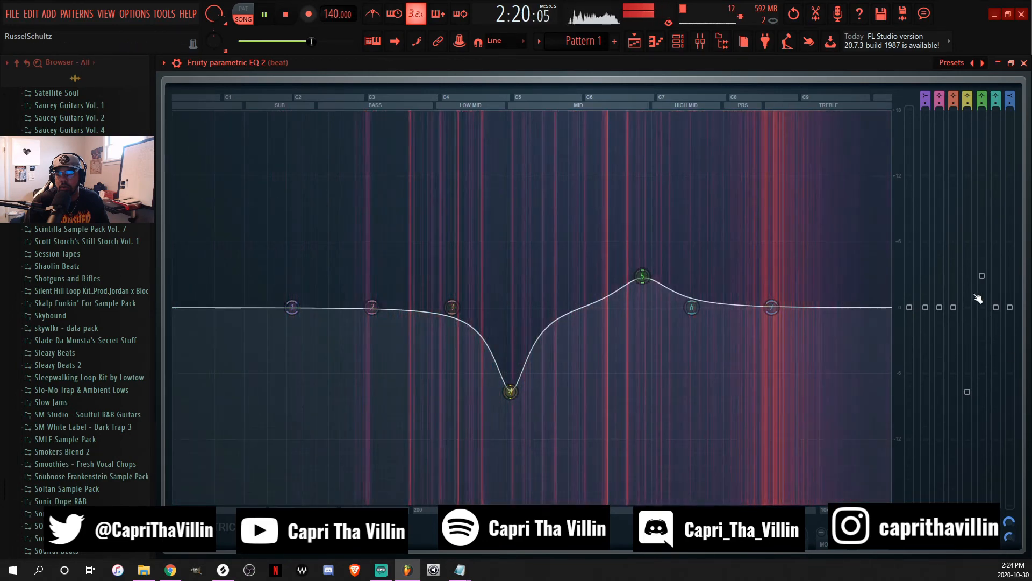
Refine the beat's EQ: reduce band 5's boost to about 2 dB, lift band 3 about 1 dB, and shift band 4 slightly higher in frequency.
drag(982, 277, 983, 290)
drag(642, 289, 642, 285)
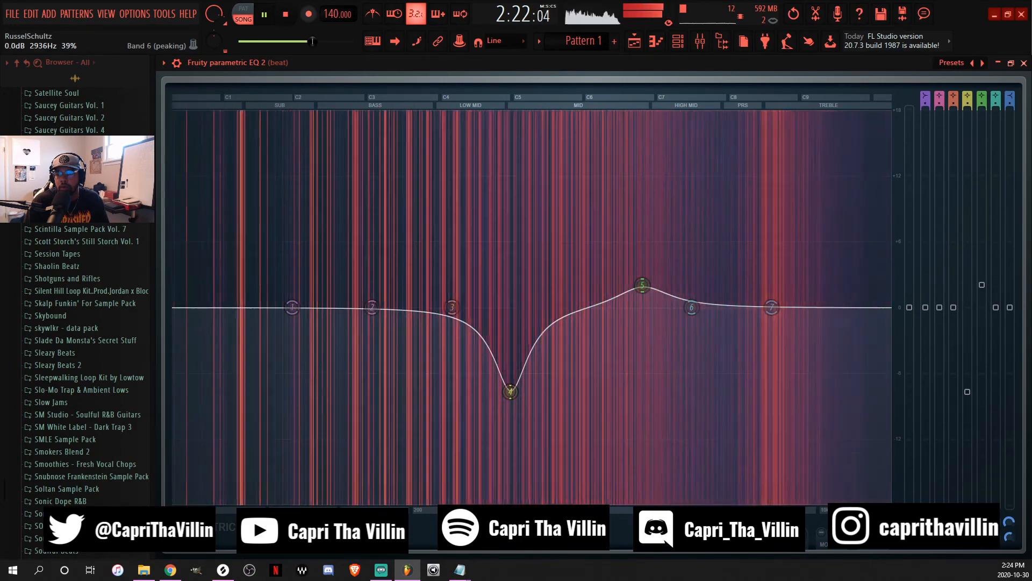
scroll(642, 285, up, 2)
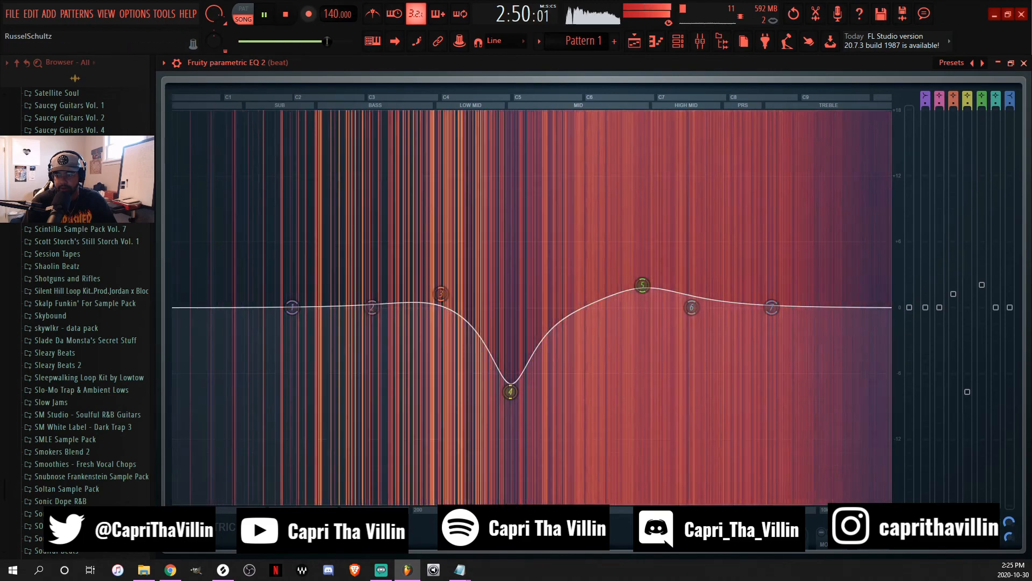
drag(510, 392, 518, 392)
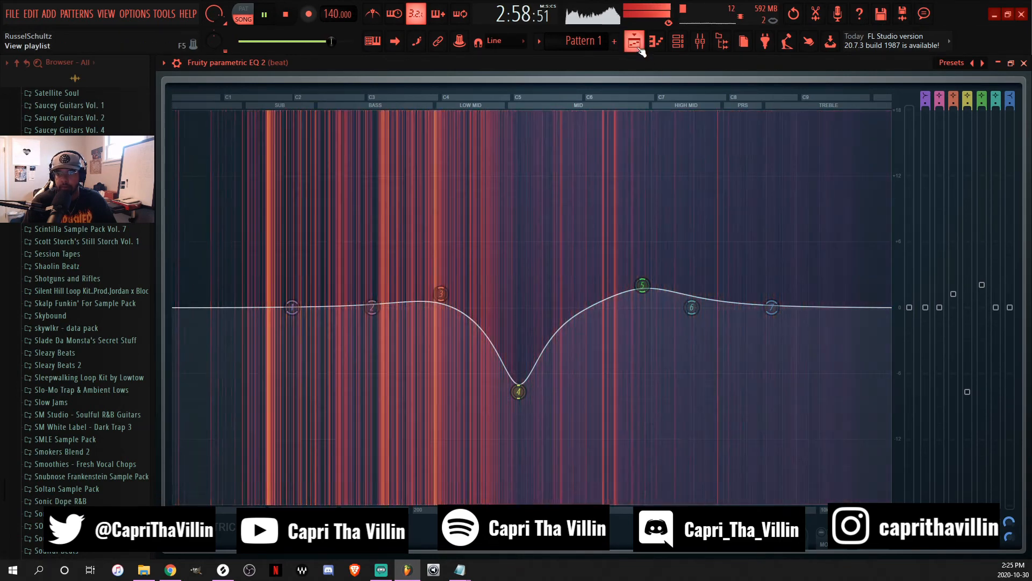
Set Auto-Tune Pro's Throat value to 94 on the Capri Hip Pop Vocal Preset track.
click(635, 42)
scroll(680, 93, down, 3)
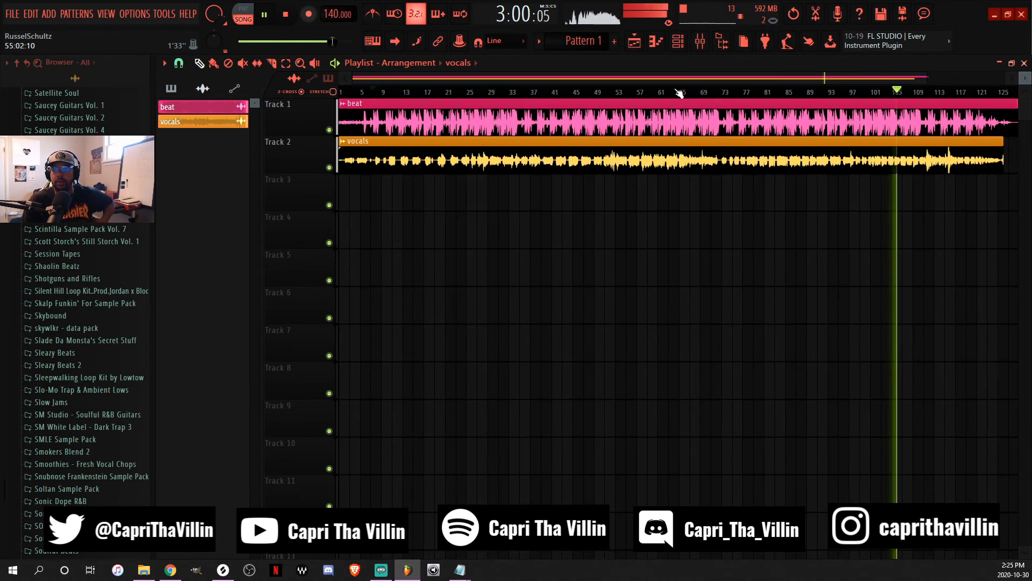
click(700, 42)
click(348, 153)
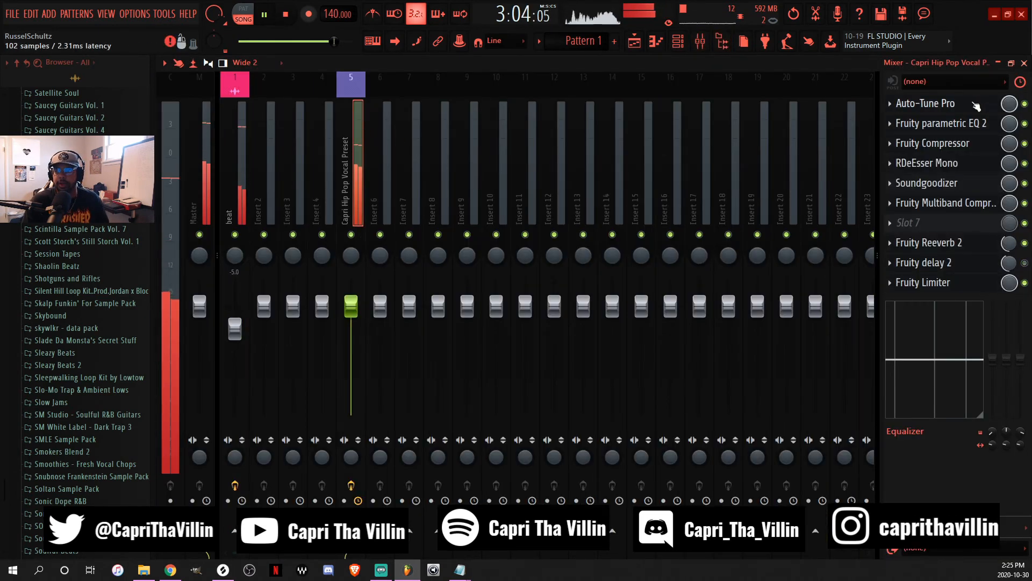
click(925, 103)
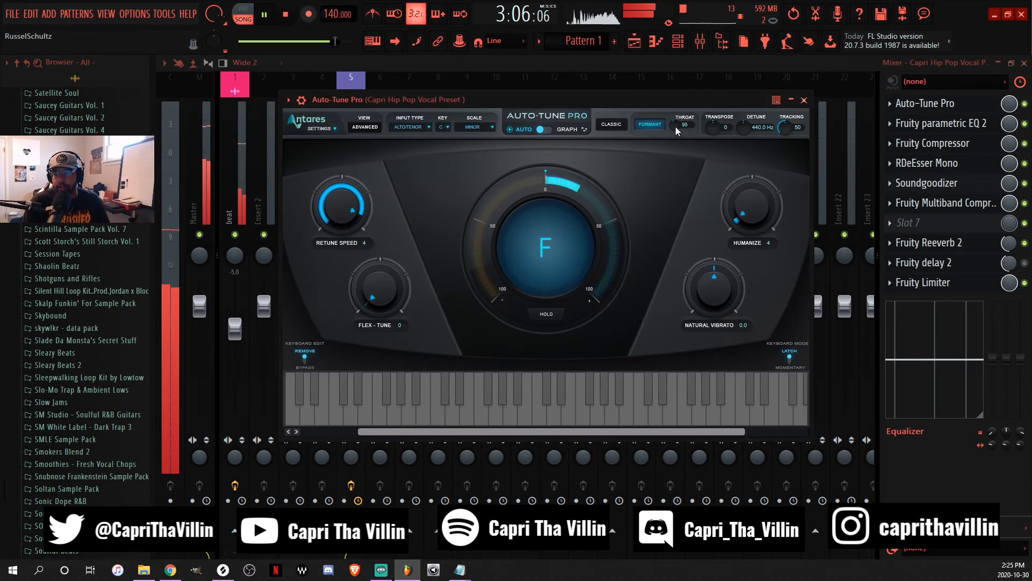
scroll(676, 127, down, 1)
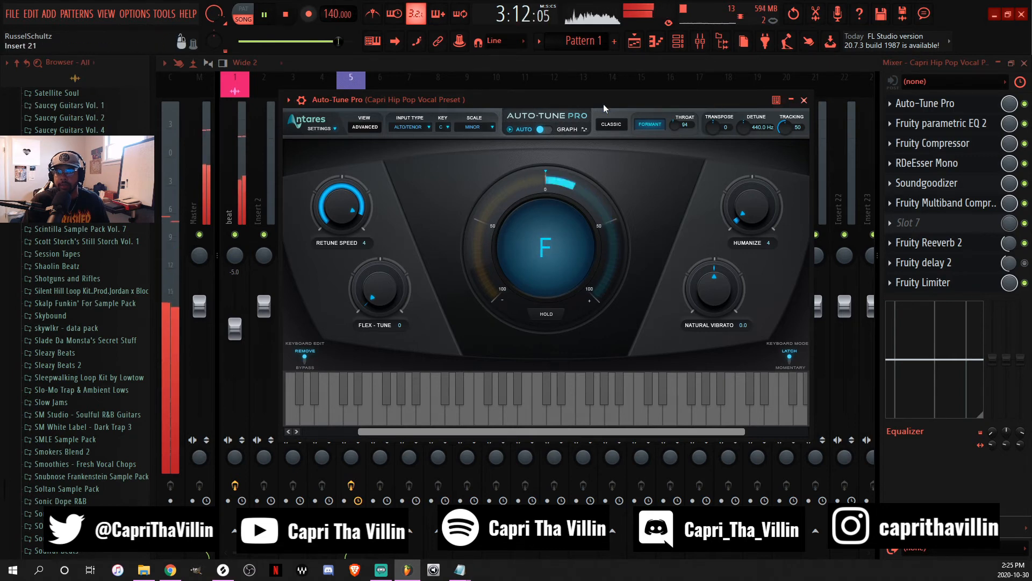
drag(550, 98, 536, 128)
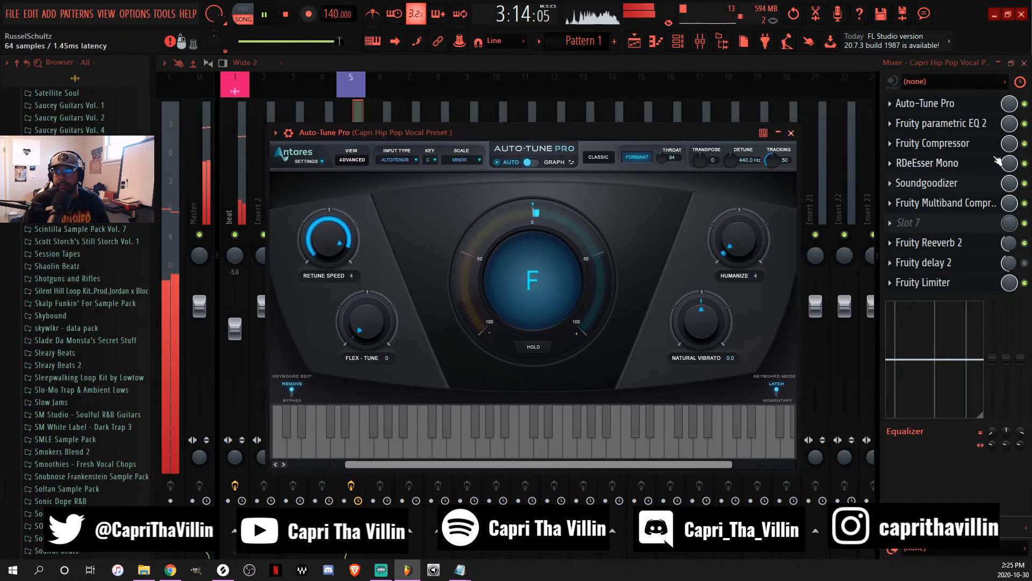
Set the low band gain to -5.0 dB in the vocal track's Fruity Multiband Compressor.
click(977, 152)
click(979, 202)
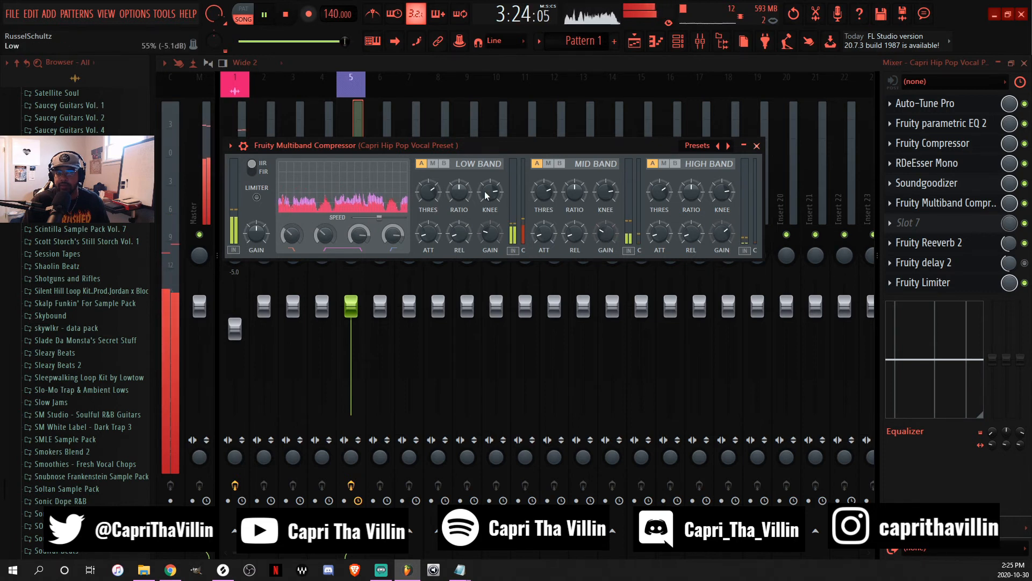
drag(491, 235, 491, 236)
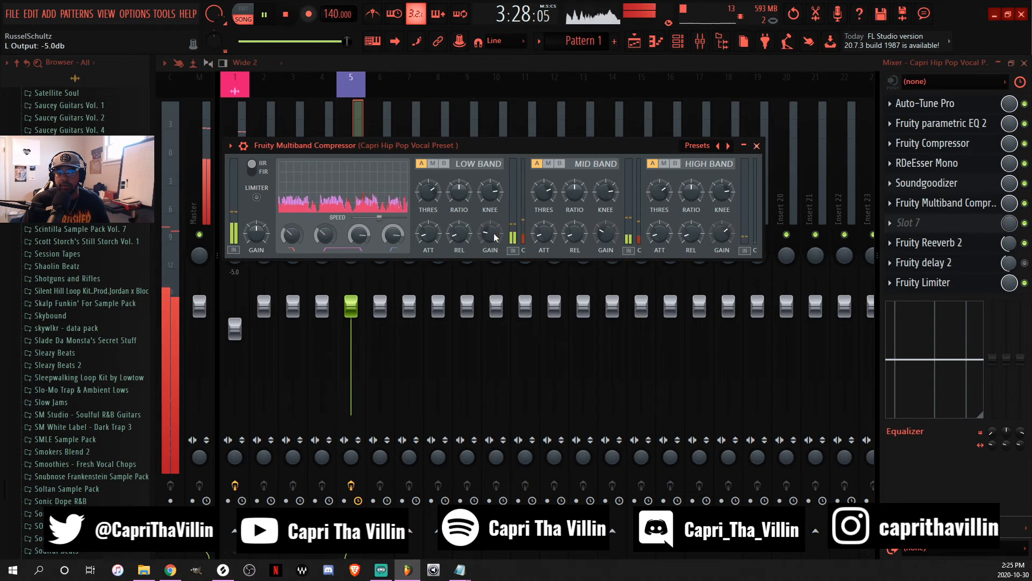
drag(596, 145, 666, 143)
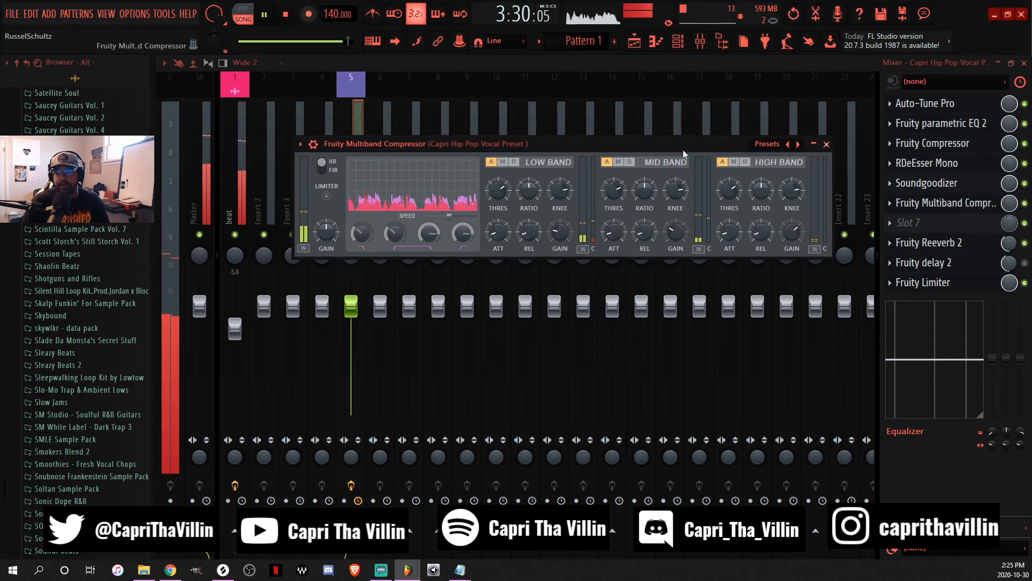
Audition the intro from about bar 4 and set Auto-Tune Pro's Flex-Tune to 5.
click(634, 41)
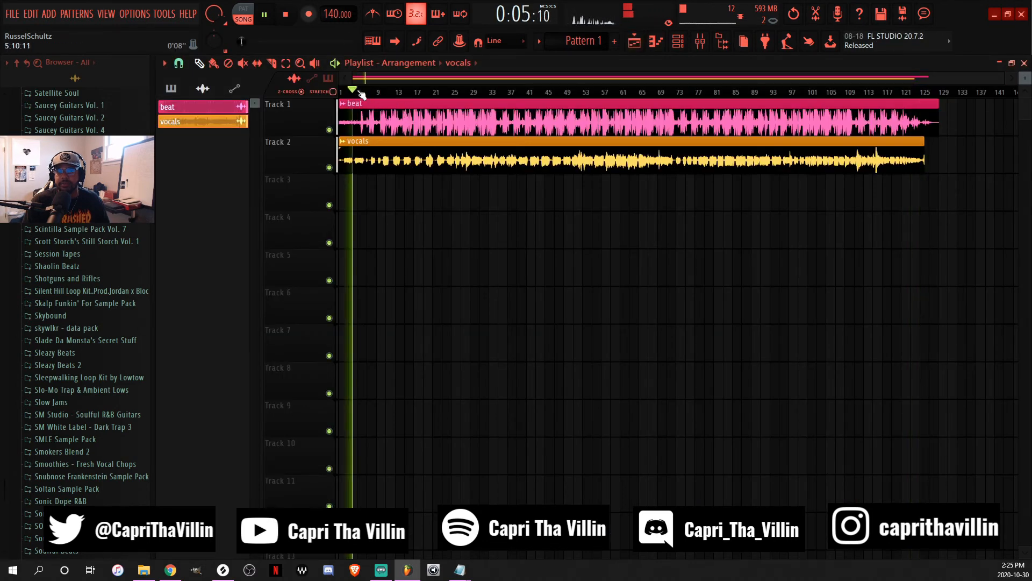
scroll(396, 94, up, 5)
drag(464, 80, 347, 86)
click(455, 93)
click(437, 93)
click(699, 41)
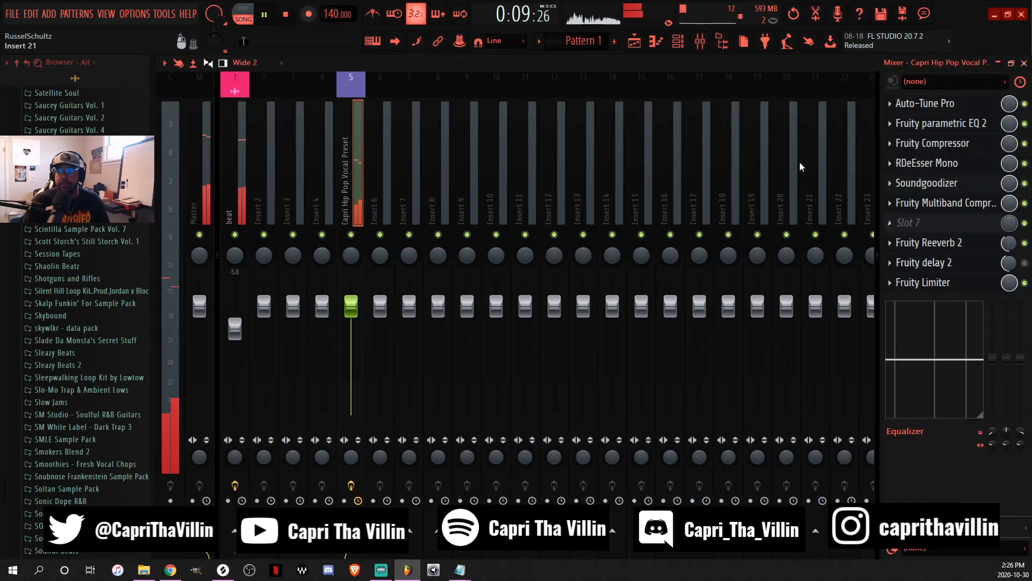
key(space)
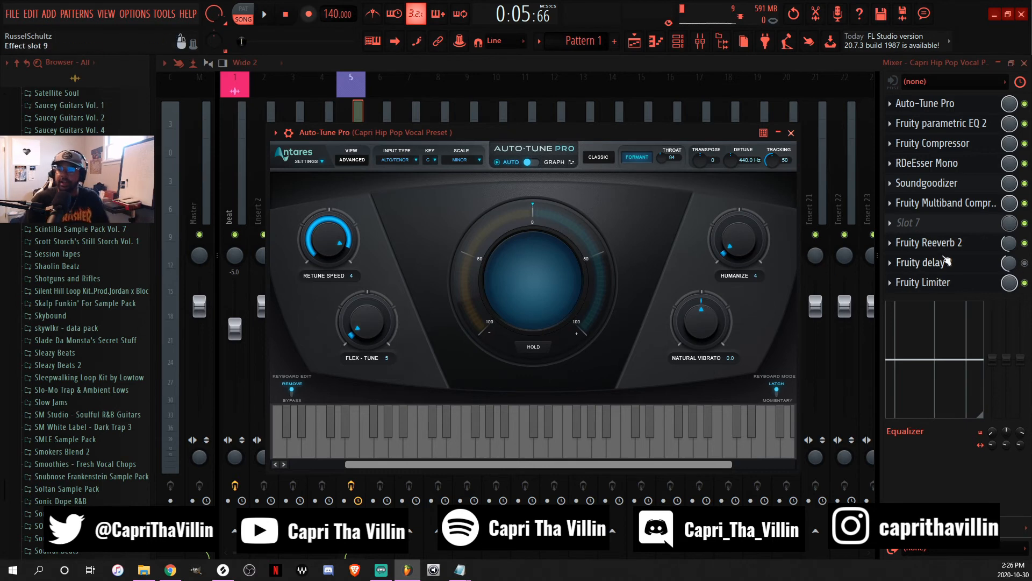
Enable Fruity delay 2 on the vocal track and play the intro from about bar 4 with it.
click(1025, 264)
click(925, 263)
click(635, 42)
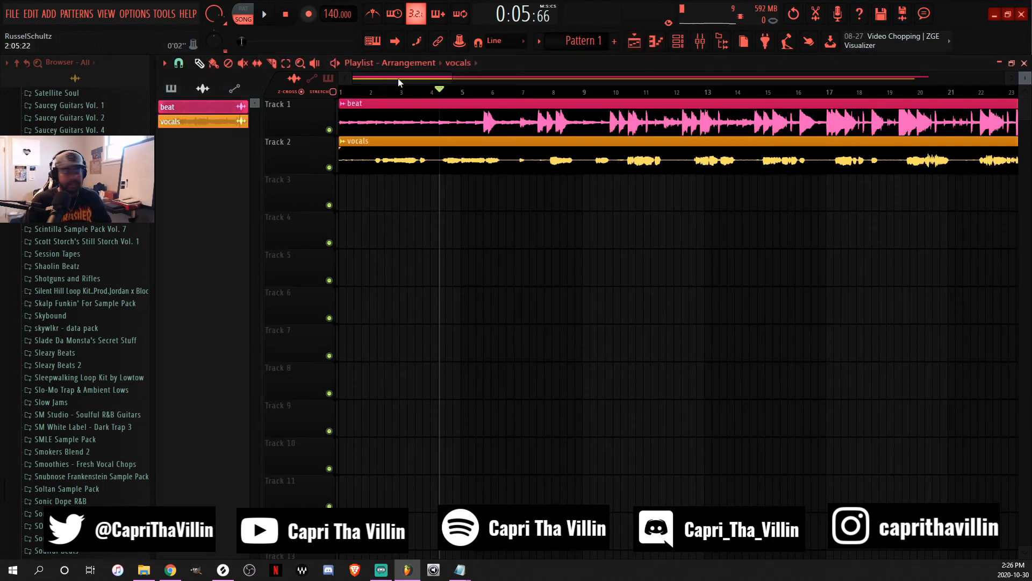
scroll(472, 117, up, 3)
key(space)
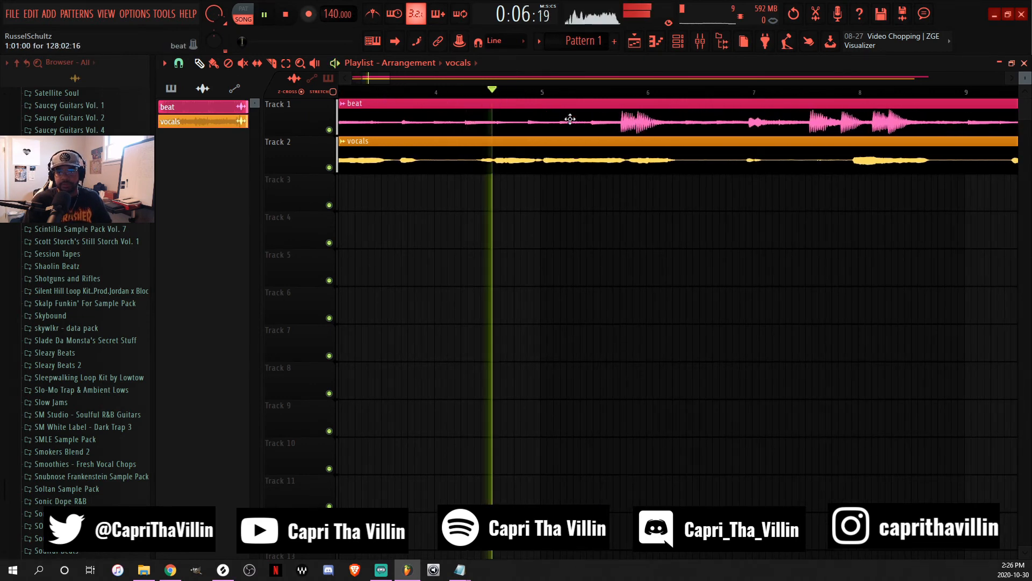
click(699, 43)
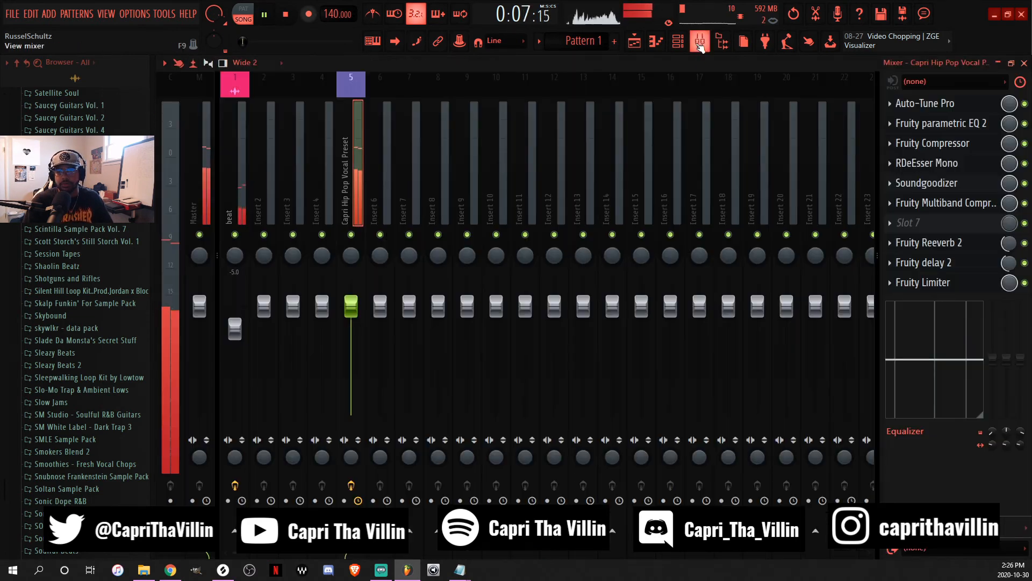
Mute the beat track, stop playback, and place the playback start between bars 7 and 8.
click(634, 42)
click(329, 130)
key(space)
click(479, 99)
click(845, 93)
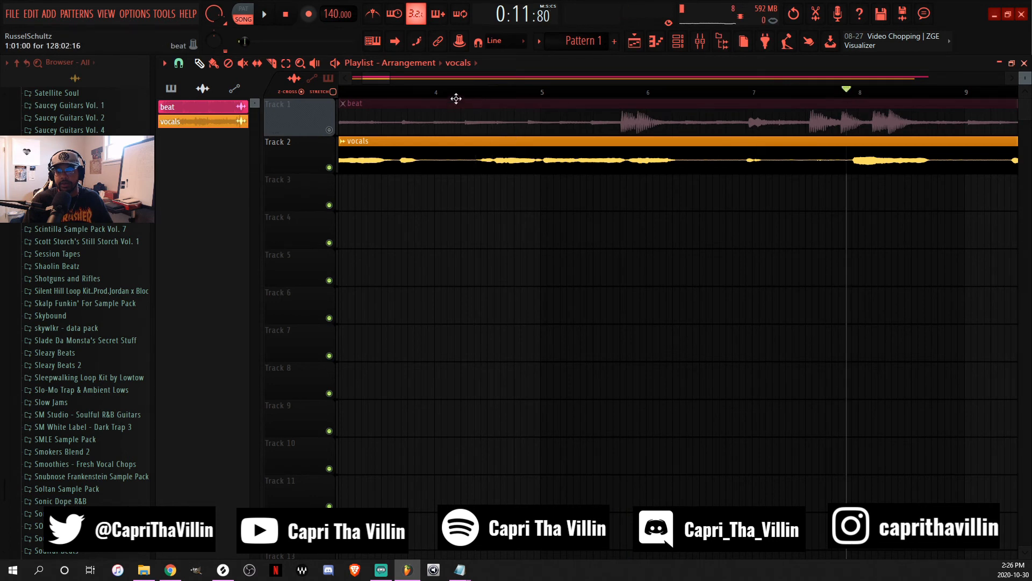
drag(374, 80, 390, 80)
click(466, 92)
drag(465, 93, 453, 93)
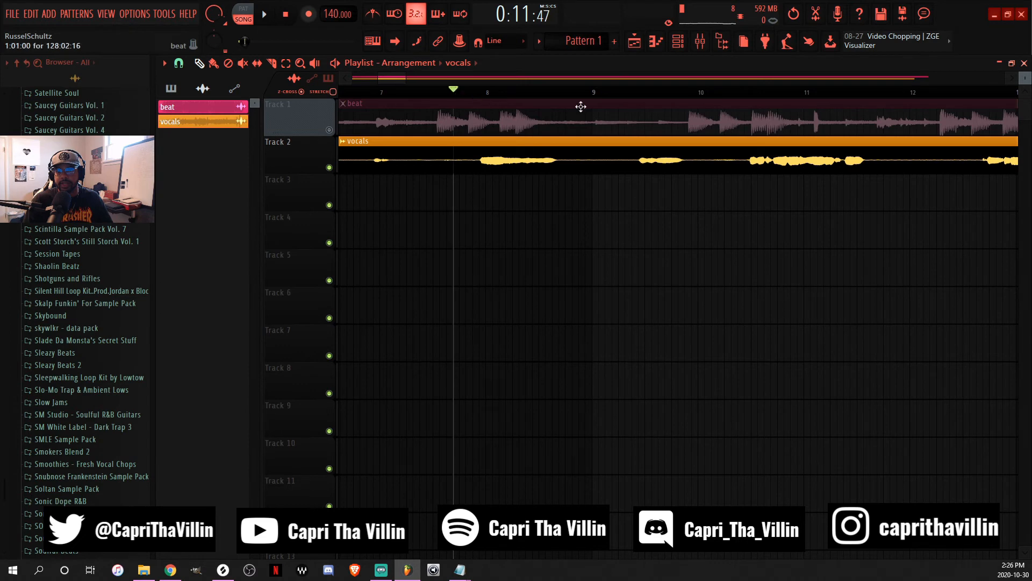
Set Fruity delay 2's time to 10:00 and audition the vocal alone before and after the change.
click(700, 43)
click(977, 264)
key(space)
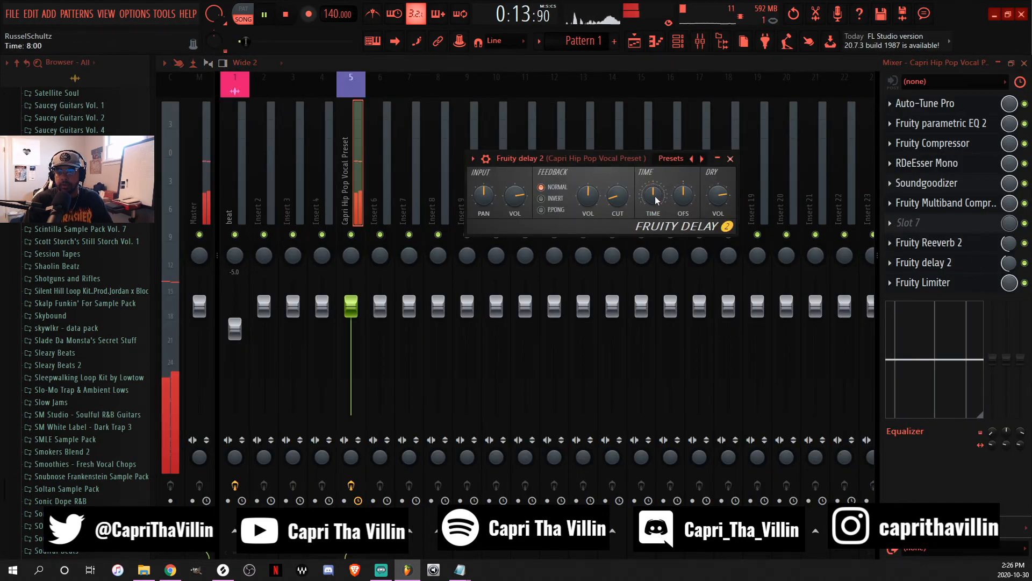
key(space)
drag(655, 196, 655, 193)
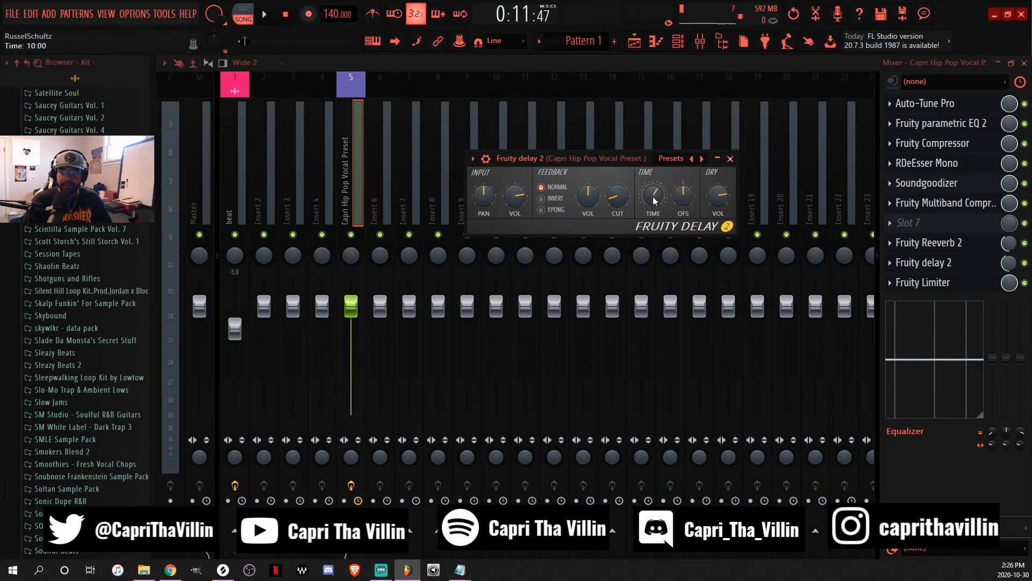
key(space)
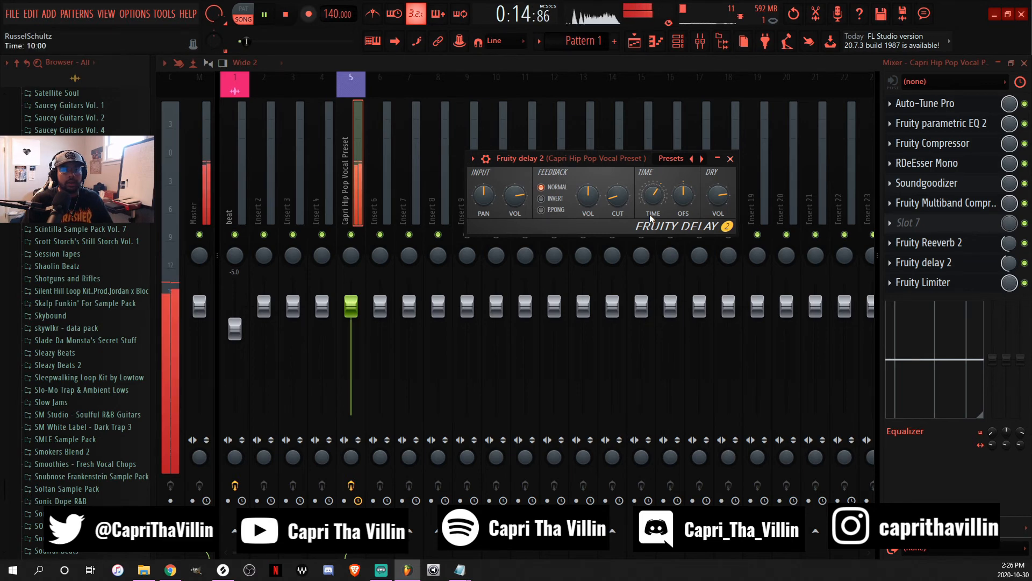
key(space)
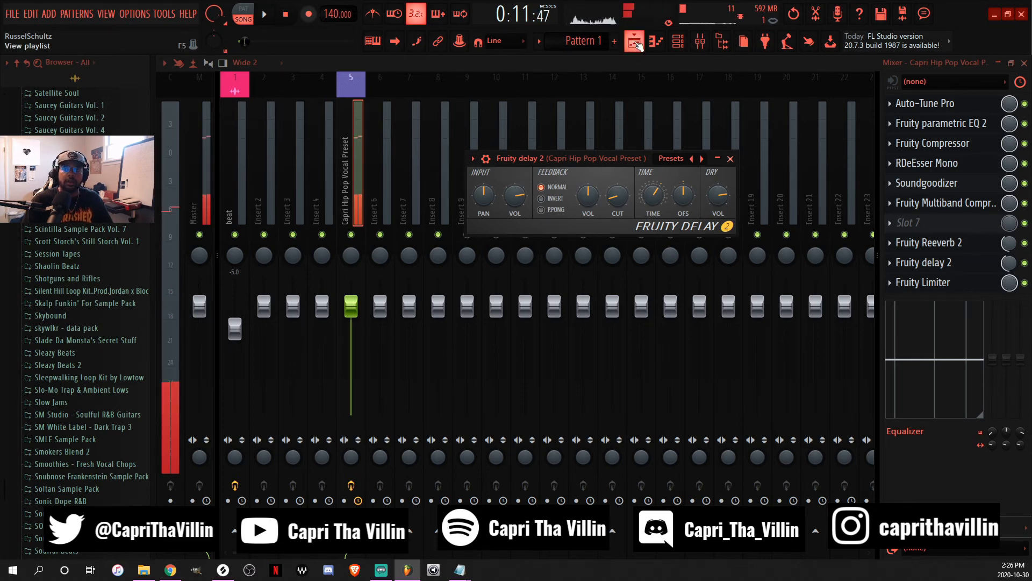
Unmute the beat track and play the beat and vocals together from between bars 7 and 8.
click(635, 41)
click(329, 130)
key(space)
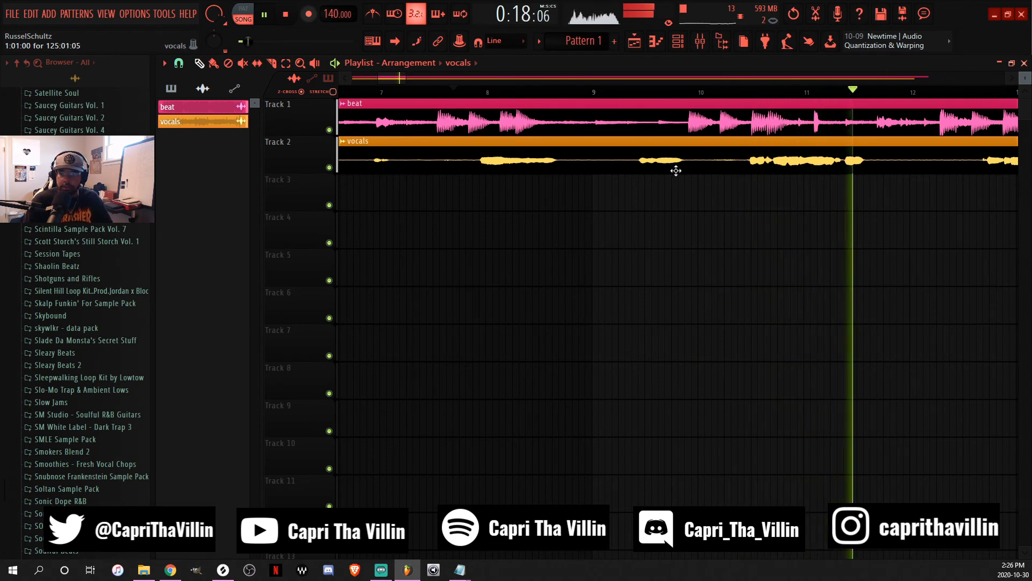
key(space)
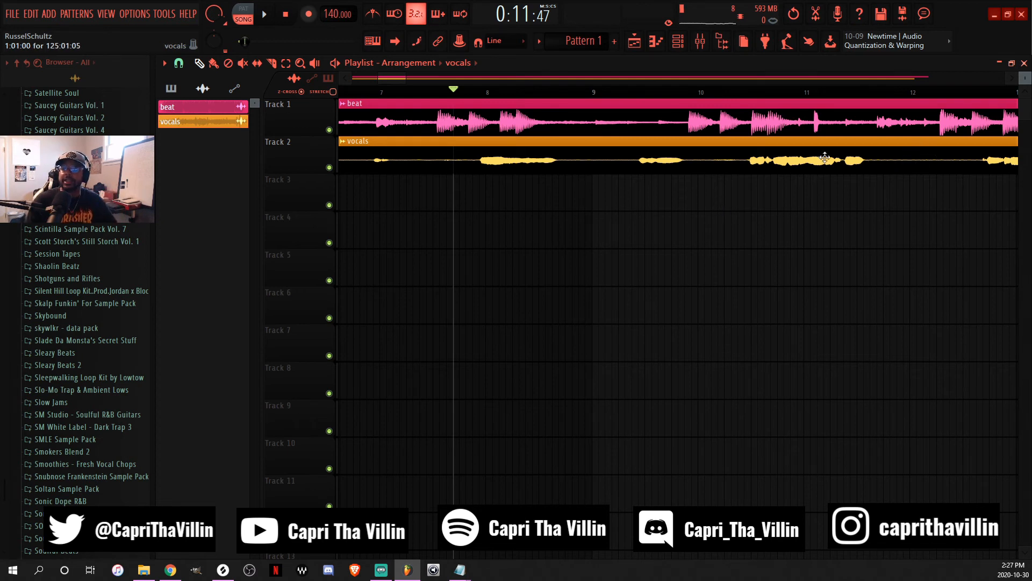
Adjust Fruity delay 2's mix level on the vocal track and save the project.
drag(391, 76, 424, 79)
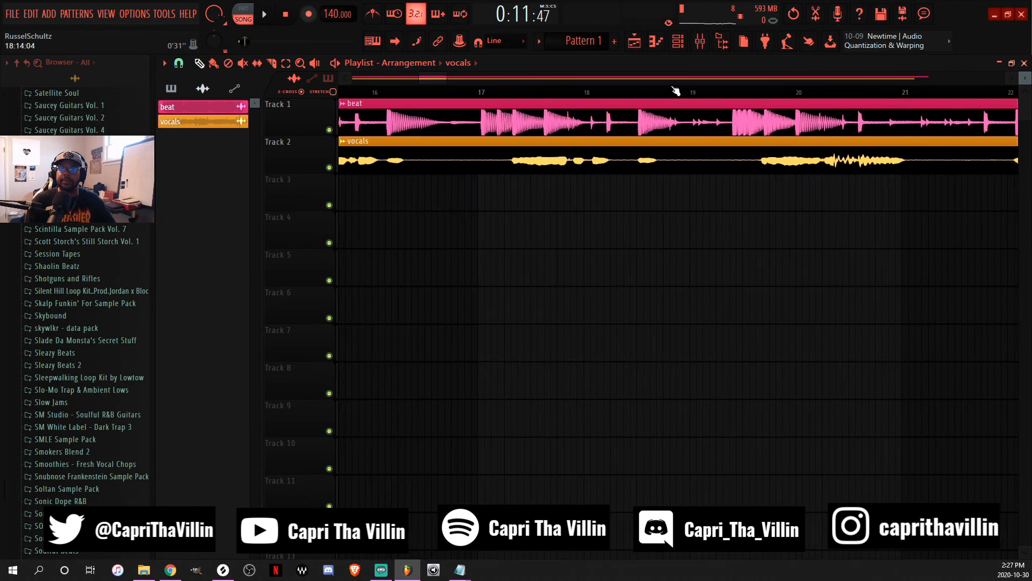
scroll(682, 94, down, 4)
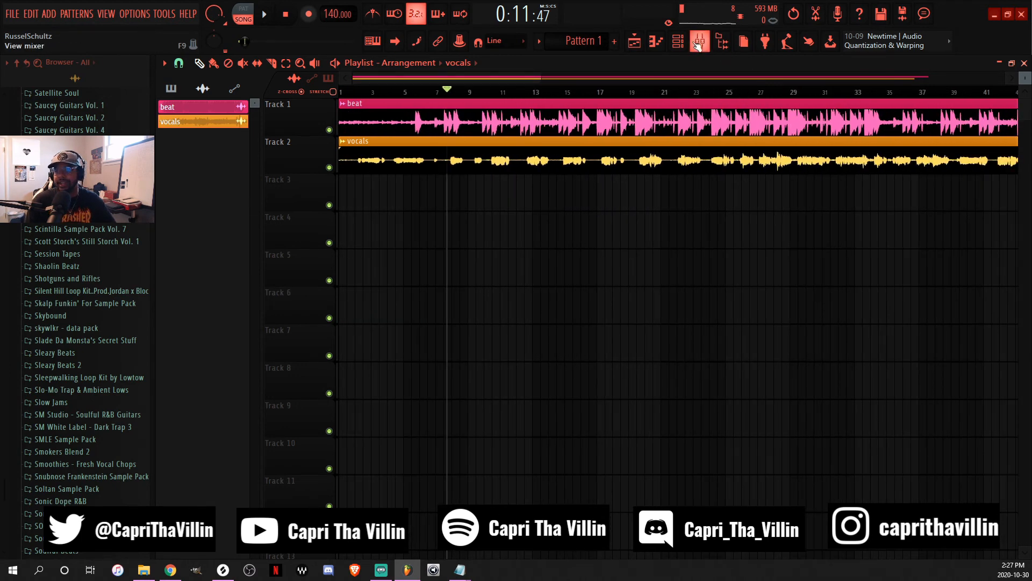
click(698, 43)
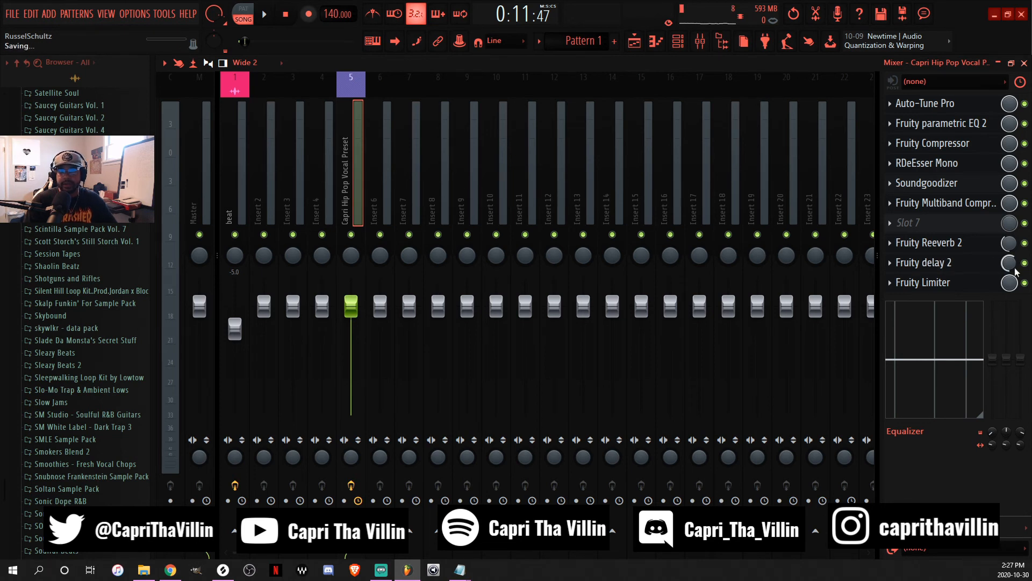
key(ctrl+z)
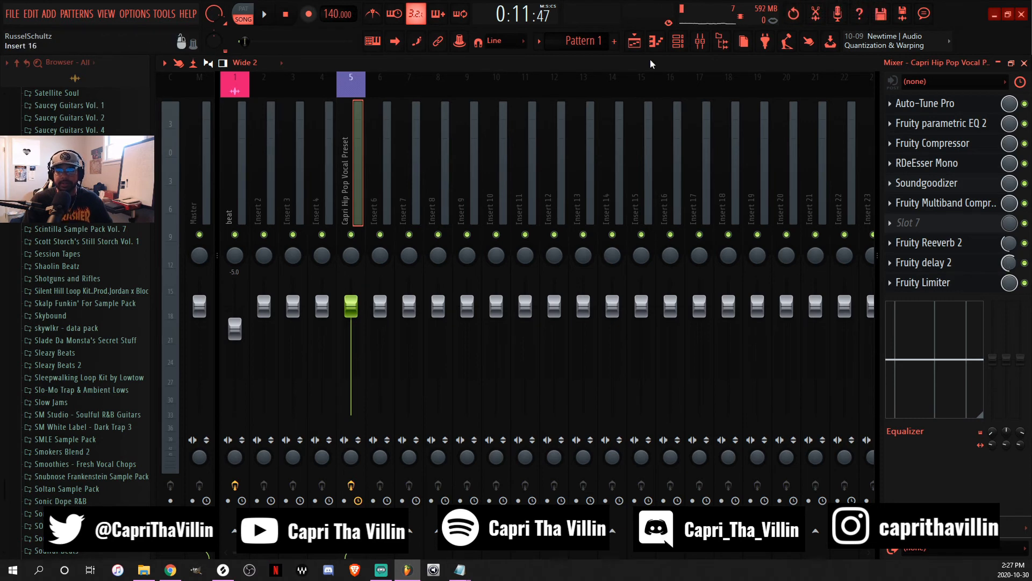
Play the full mix in the playlist from between bars 7 and 8 to check the delay.
key(F5)
scroll(512, 117, up, 6)
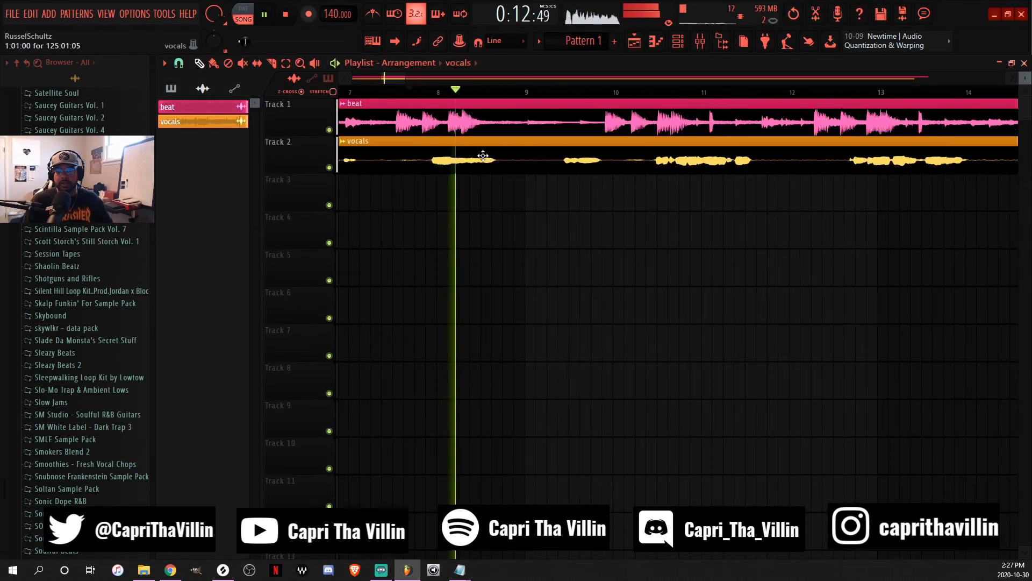
scroll(622, 203, down, 6)
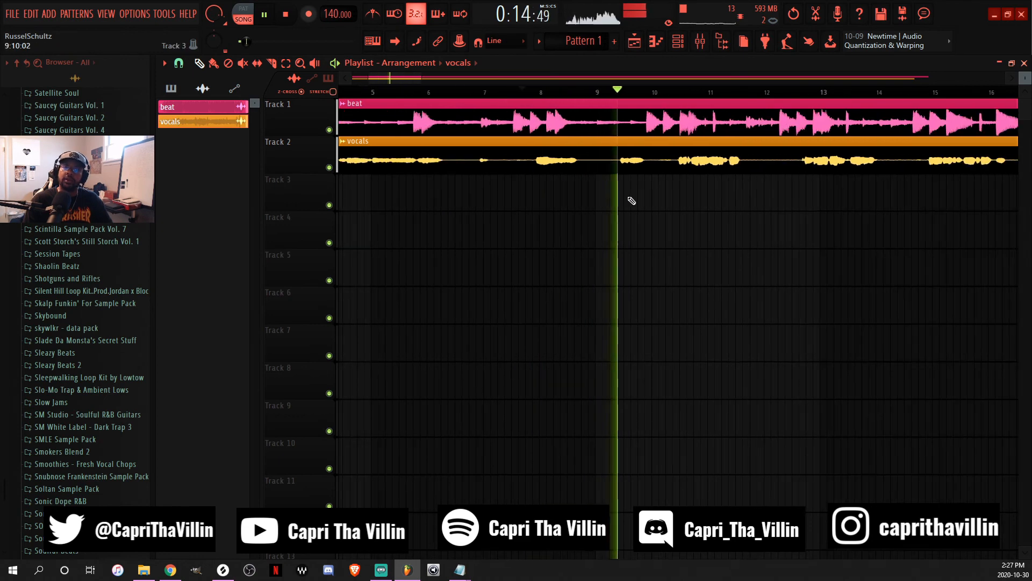
scroll(699, 223, down, 4)
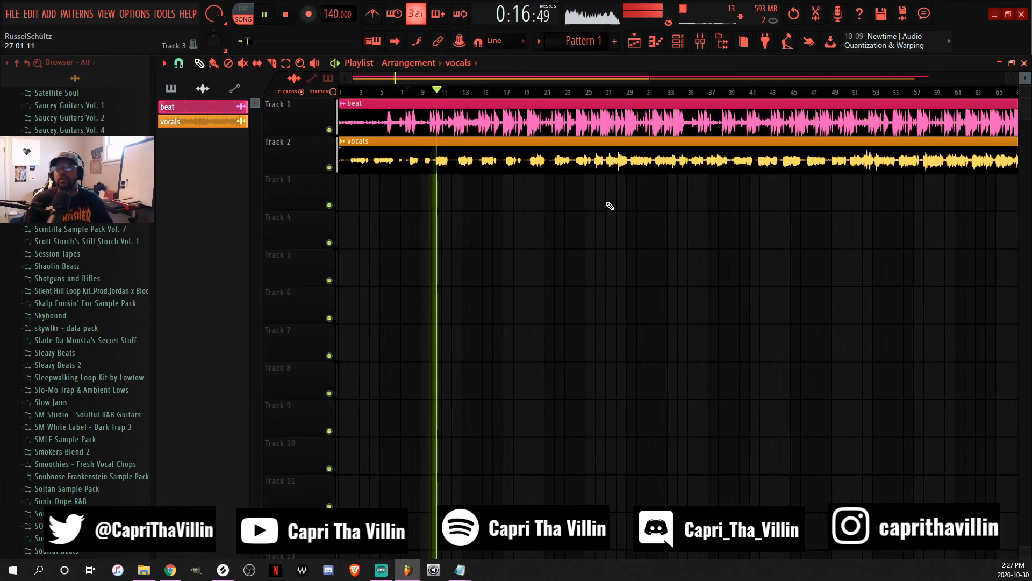
Open the vocal track's Soundgoodizer to check its setting, then stop playback and return to the playlist.
click(700, 41)
click(945, 184)
click(947, 184)
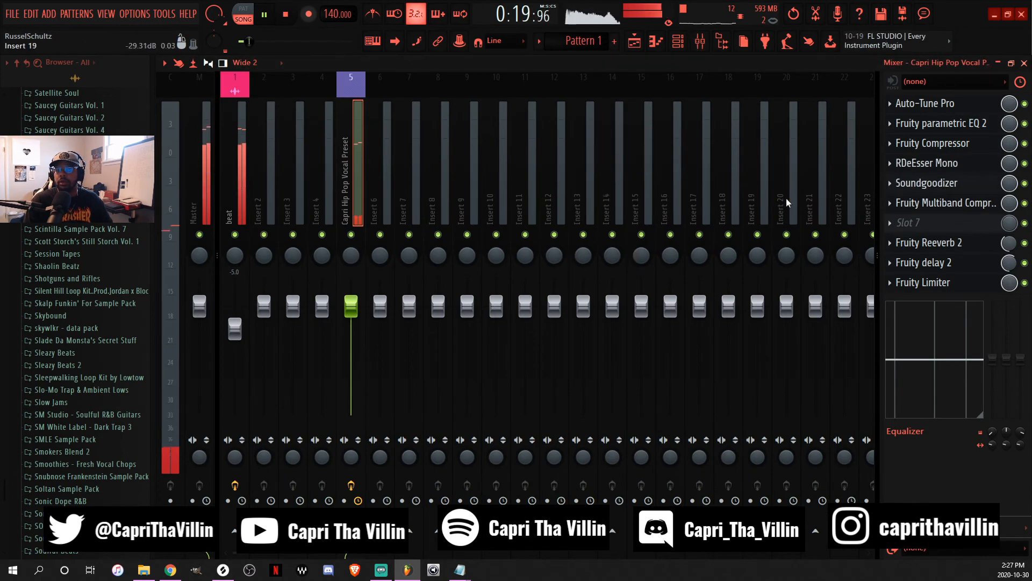
click(946, 185)
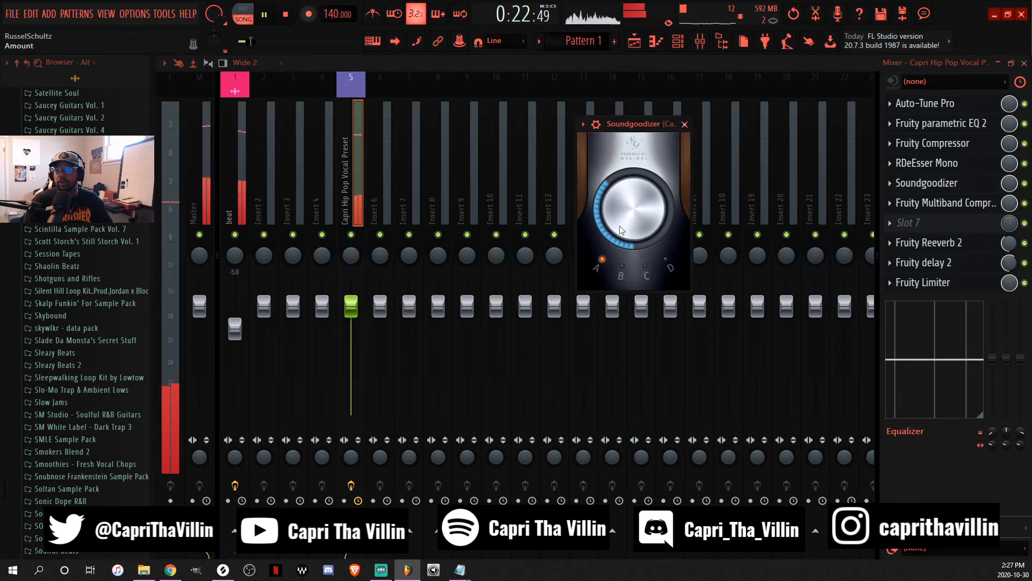
key(space)
click(635, 41)
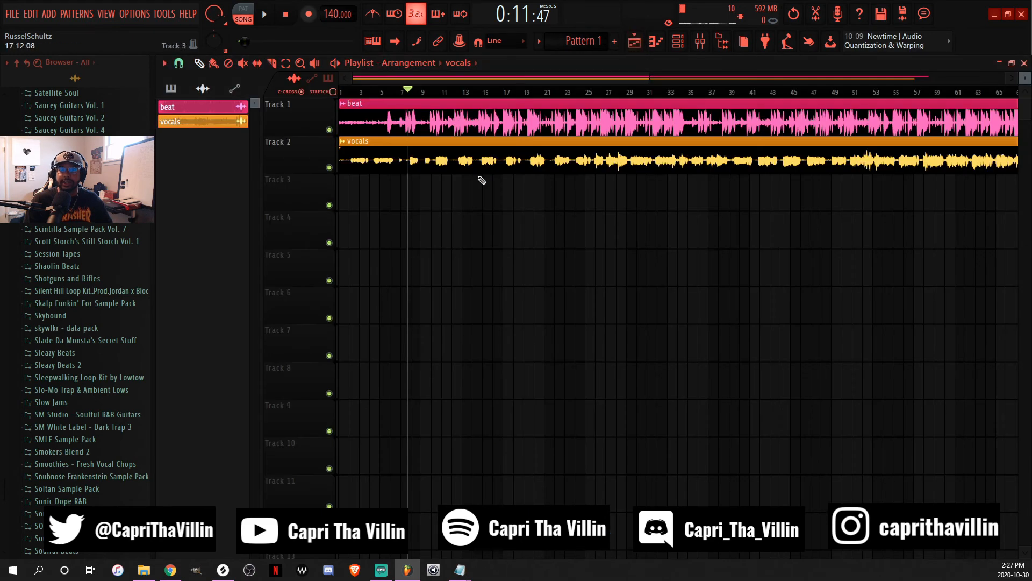
Reroute the vocals channel from the vocal preset insert to empty mixer insert 6.
scroll(407, 140, up, 3)
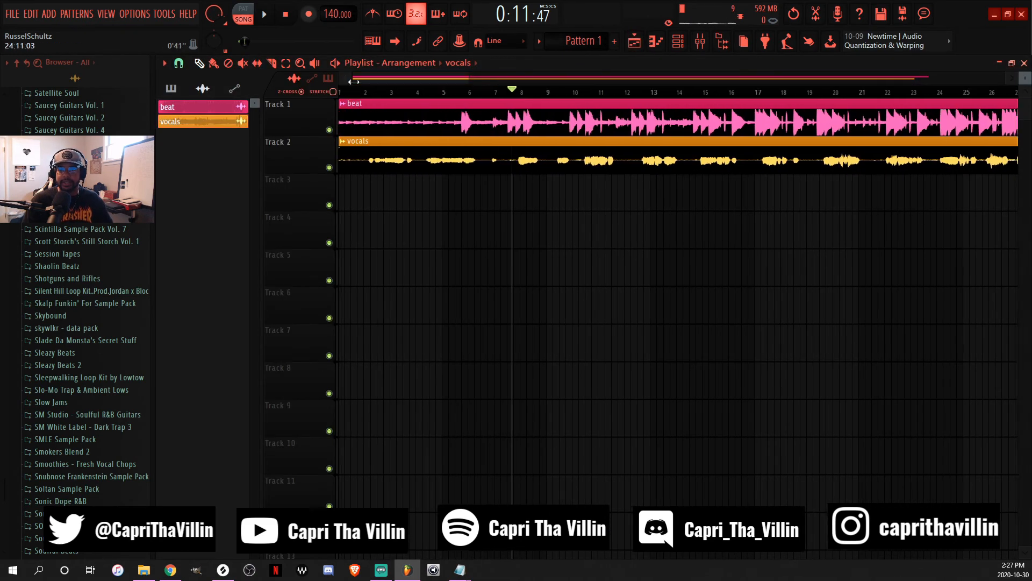
scroll(487, 145, down, 2)
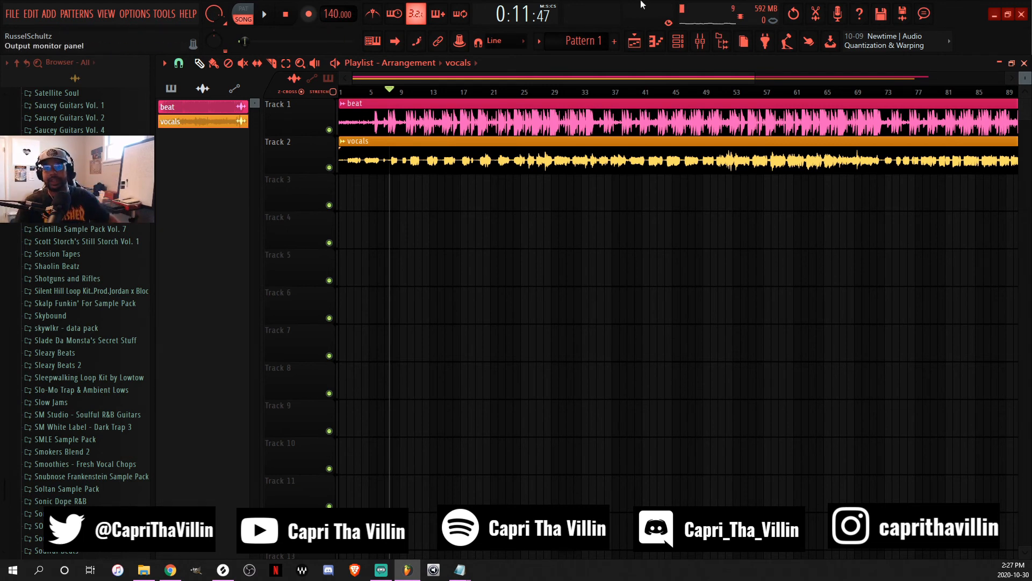
click(702, 41)
click(676, 48)
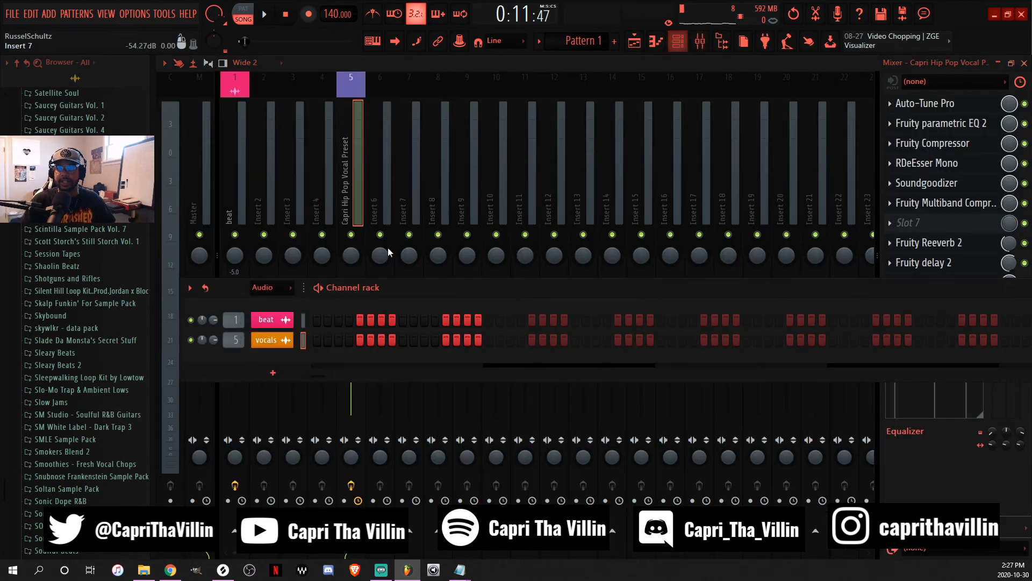
scroll(234, 339, up, 1)
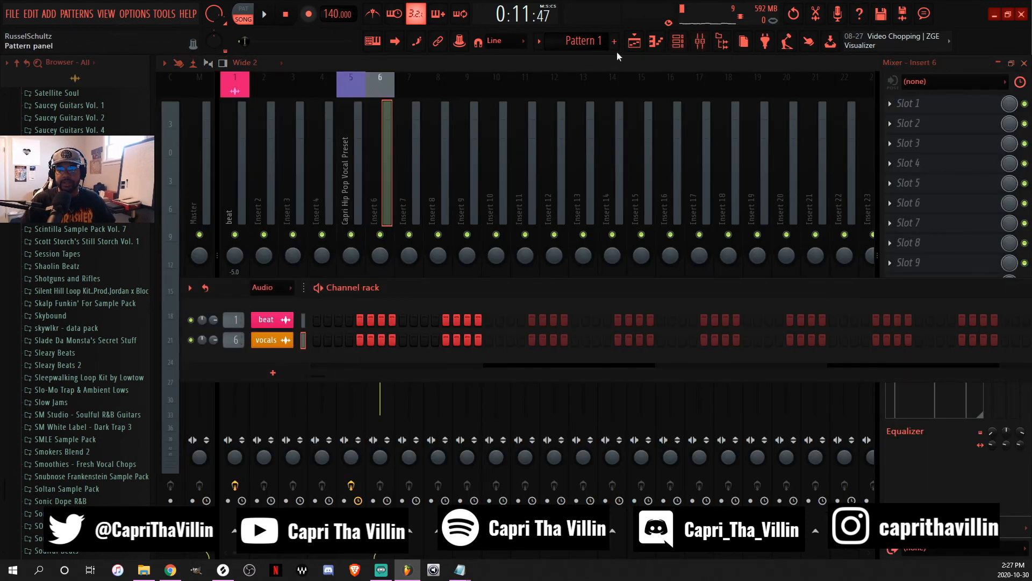
Play the beat with the unprocessed vocals in the playlist to hear the recording without its effects chain.
click(635, 41)
key(space)
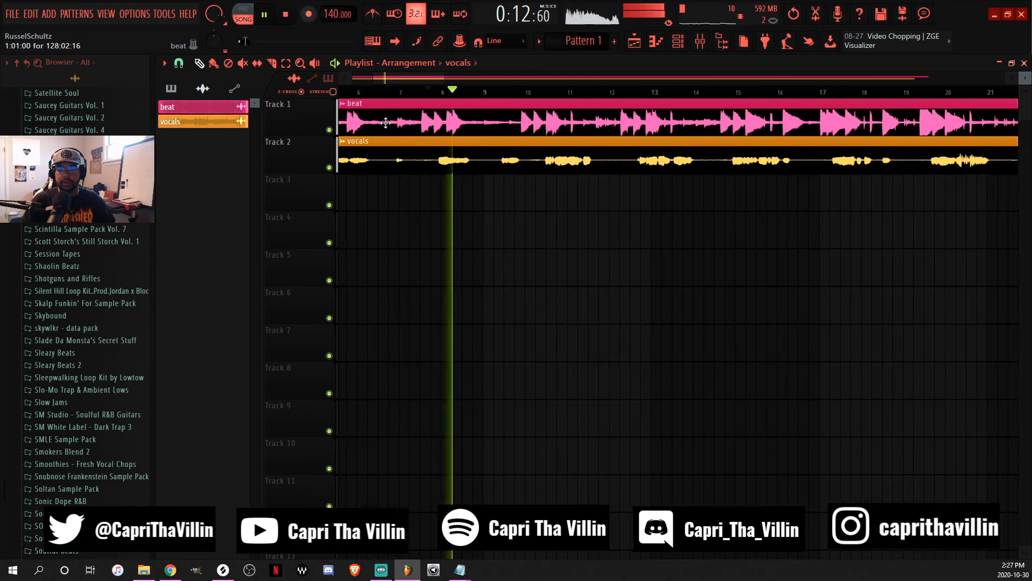
scroll(519, 139, down, 2)
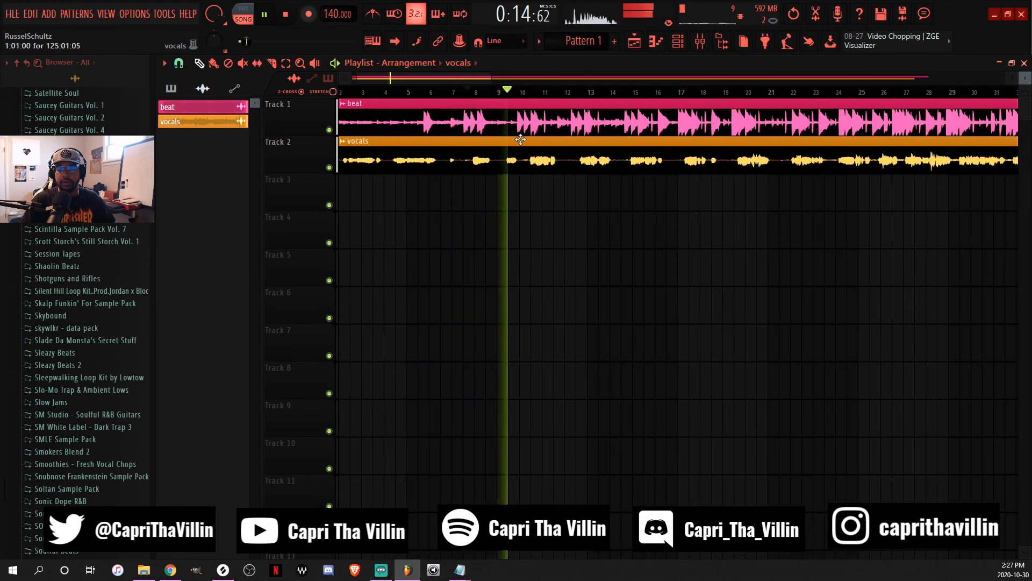
scroll(518, 140, down, 1)
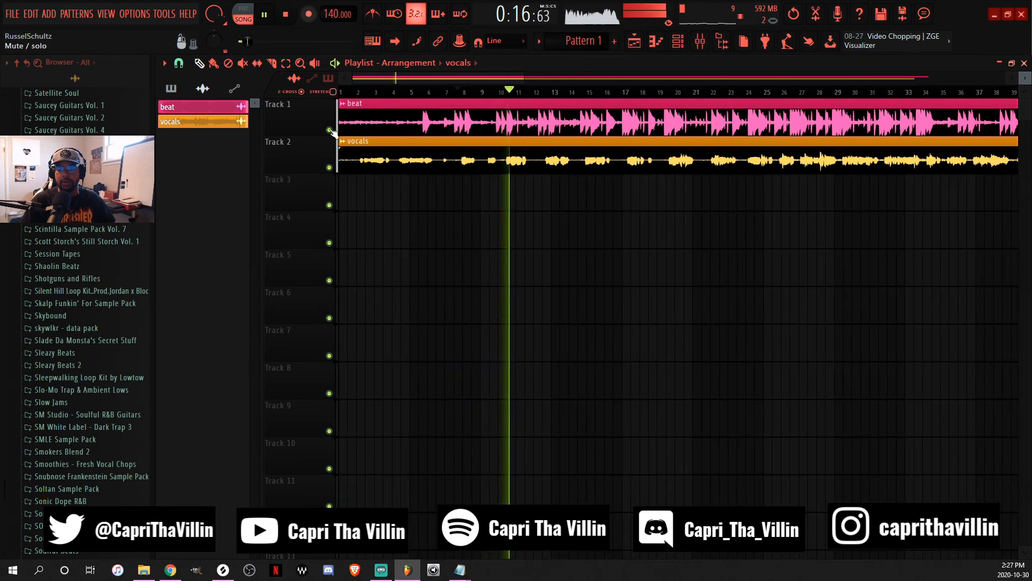
scroll(541, 152, up, 3)
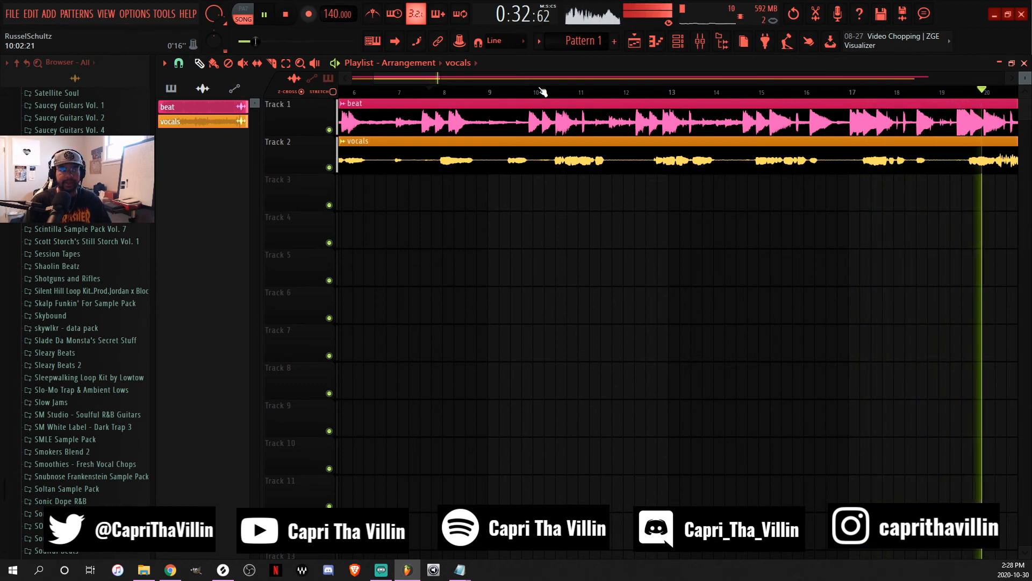
Replay the mix from just after bar 9 with the mixer and the channel rack's routing in view.
click(503, 94)
click(700, 41)
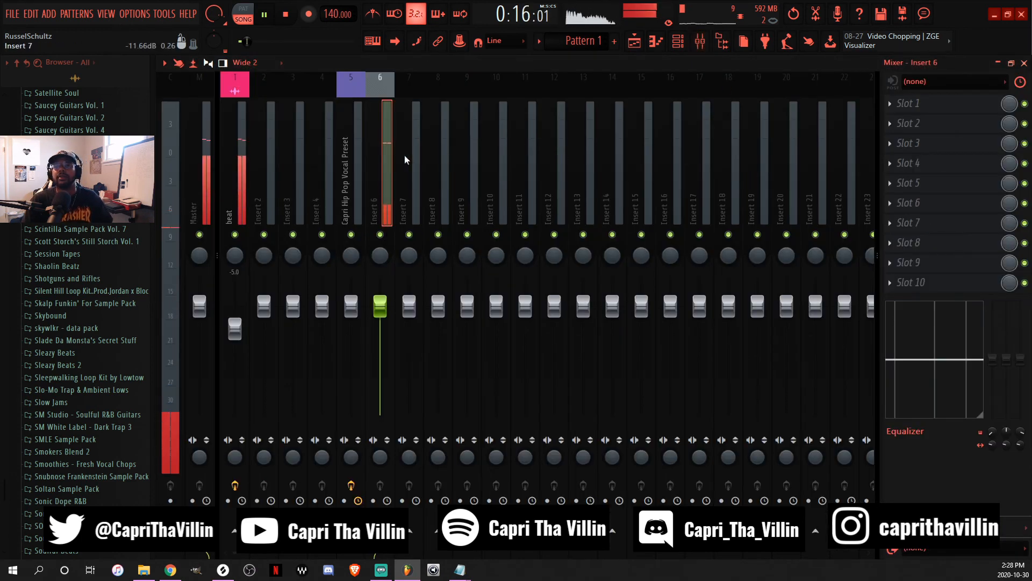
click(677, 43)
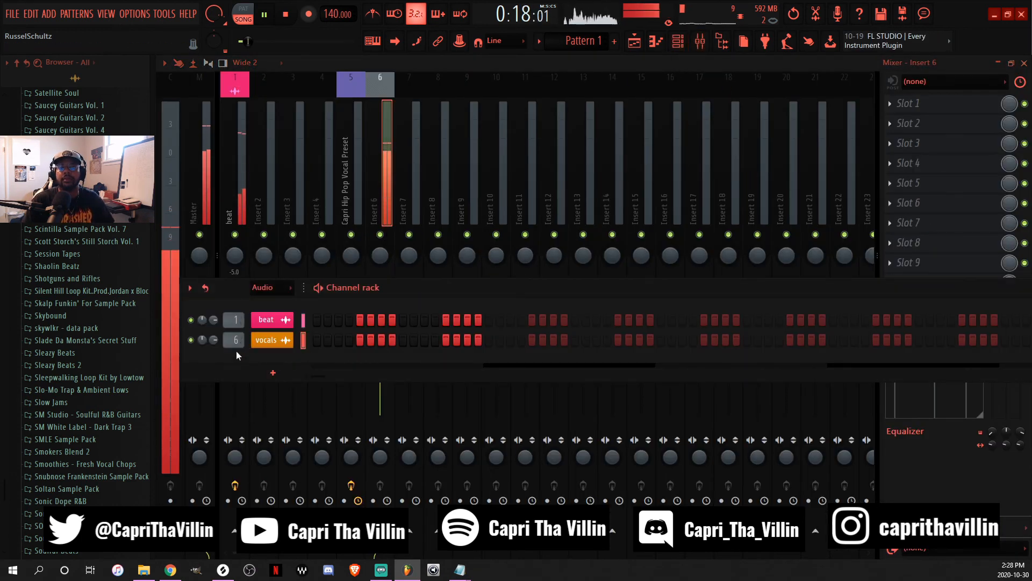
key(space)
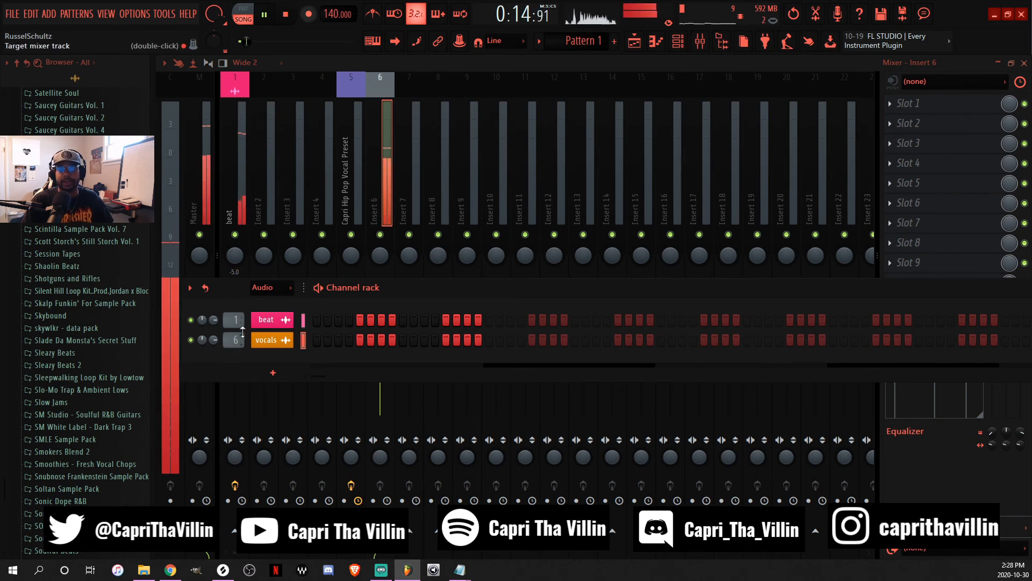
Route the vocals channel back to mixer insert 5 with the vocal preset, and bring up its effects chain.
click(634, 41)
click(681, 47)
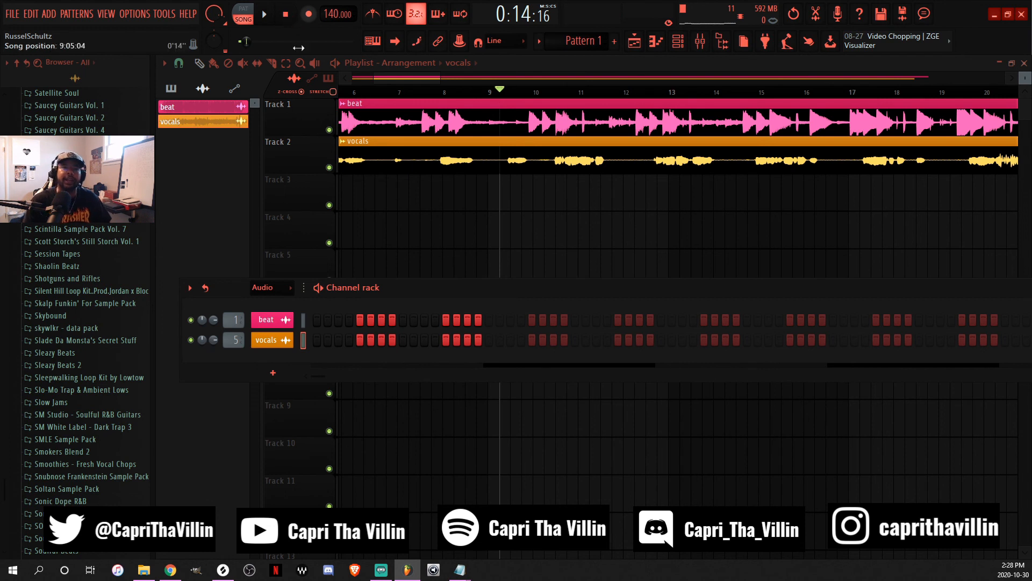
drag(497, 308, 466, 231)
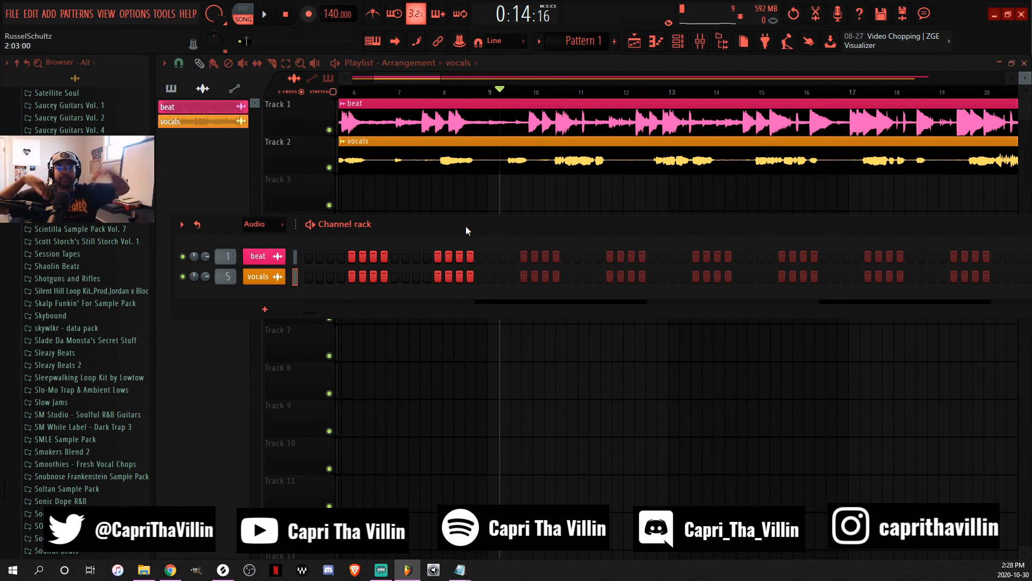
click(701, 52)
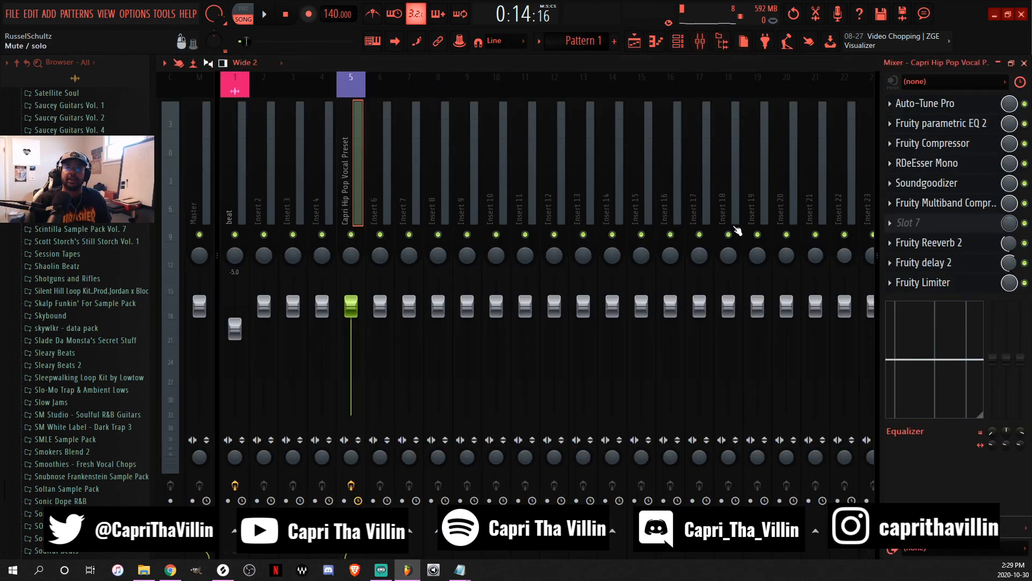
click(633, 44)
ctrl+scroll(462, 102, down, 5)
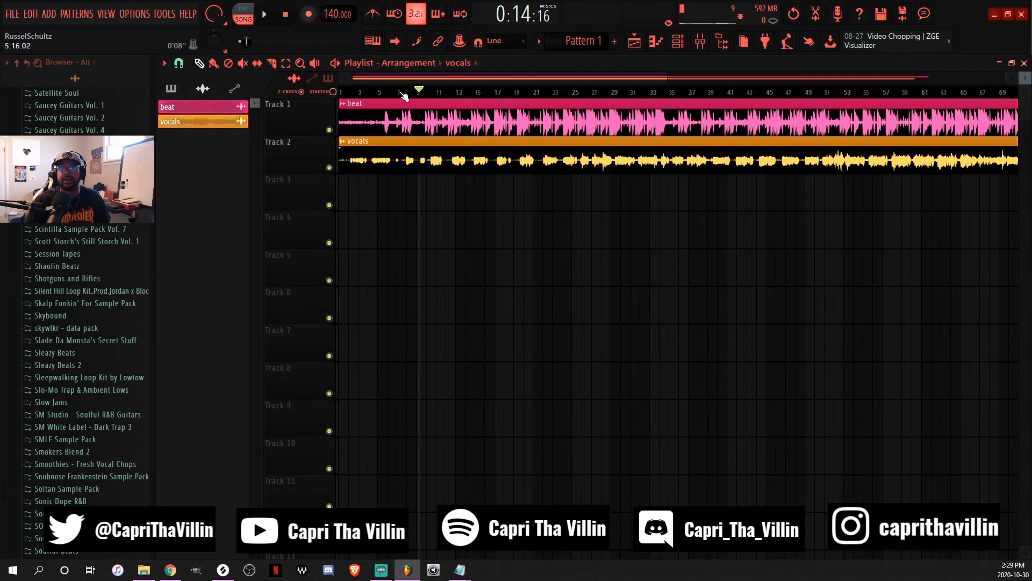
scroll(500, 225, down, 3)
scroll(473, 210, up, 3)
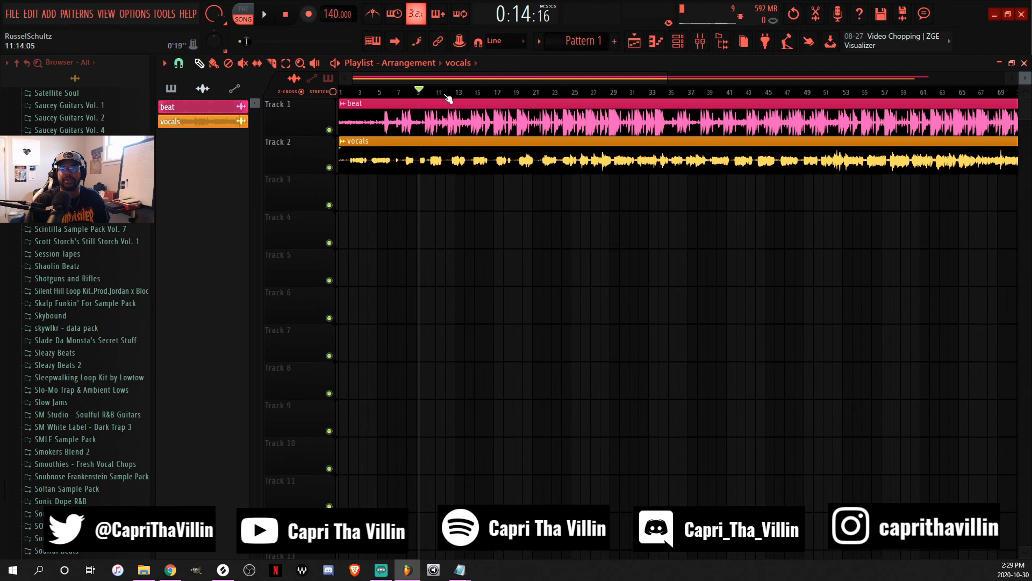
scroll(449, 98, down, 2)
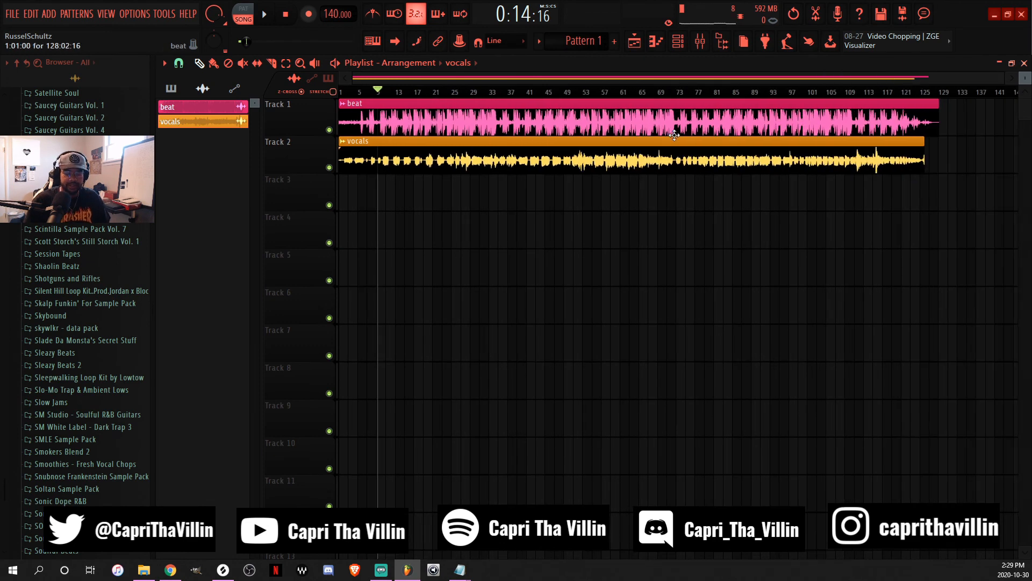